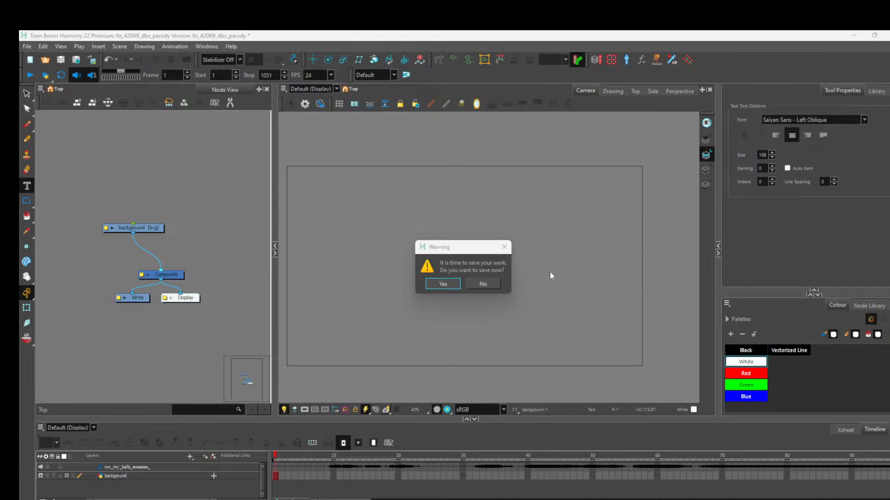
# Step: Save the scene, move to frame 104 and select the background layer's cell there
pyautogui.click(442, 284)
pyautogui.scroll(-2, 497, 328)
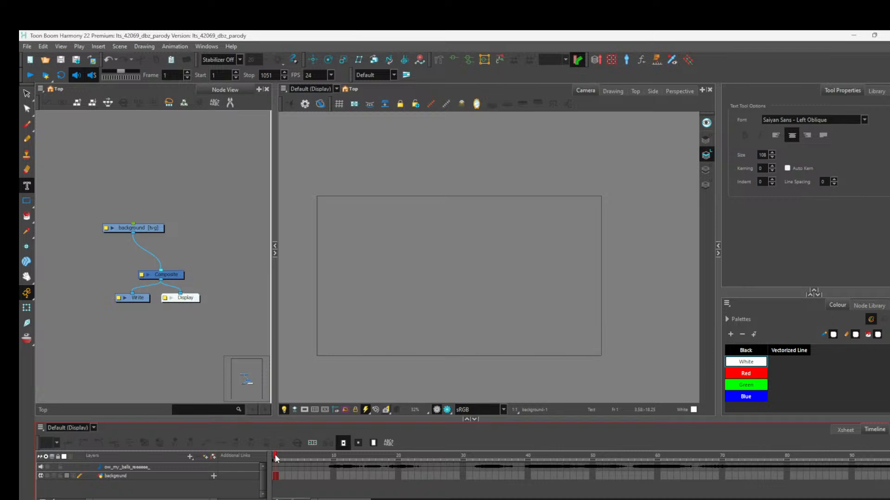
pyautogui.moveTo(276, 459); pyautogui.dragTo(327, 465)
pyautogui.moveTo(661, 484); pyautogui.dragTo(832, 493)
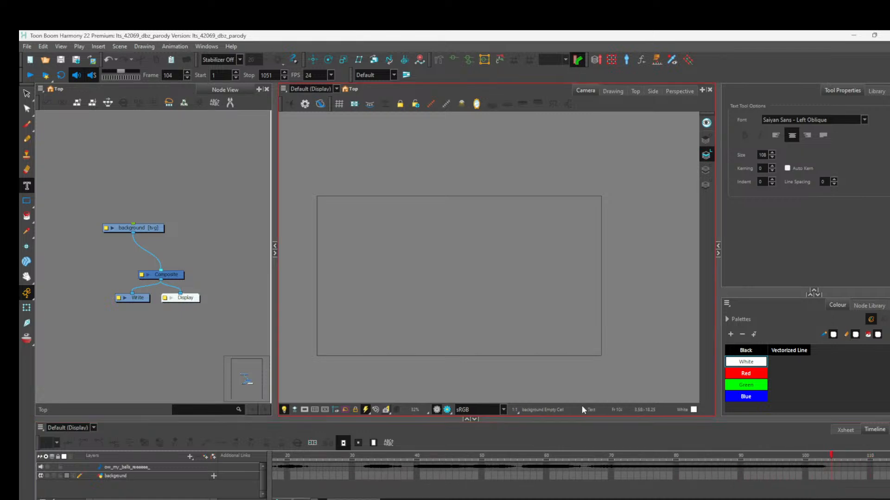
pyautogui.click(828, 476)
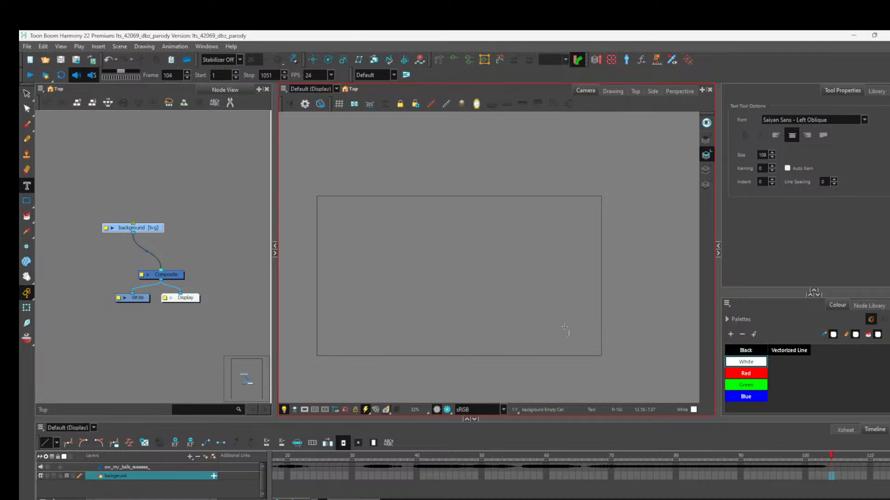
# Step: Set up the Brush tool with black and the Solid Brush 4 preset, and try a short stroke below the camera frame
pyautogui.click(746, 350)
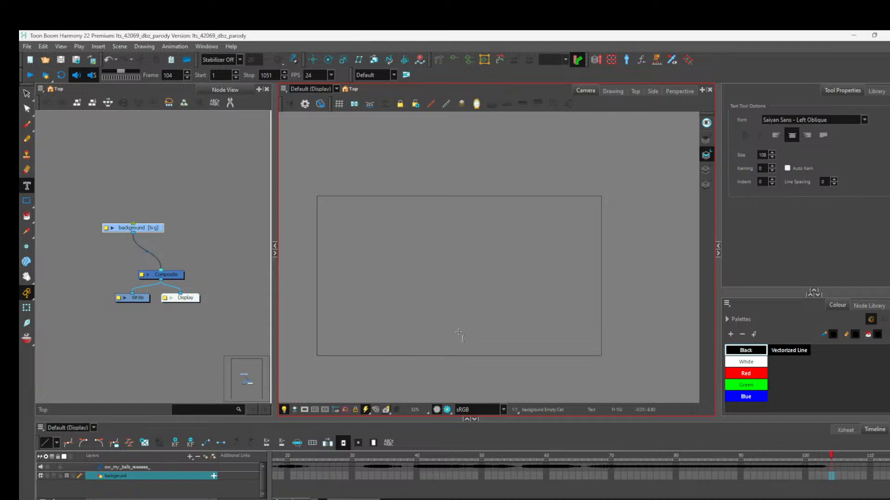
pyautogui.click(27, 139)
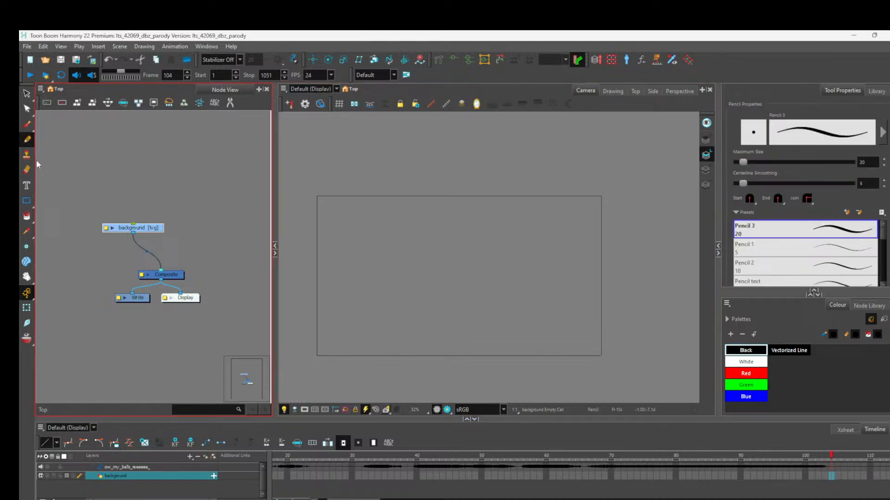
pyautogui.click(26, 124)
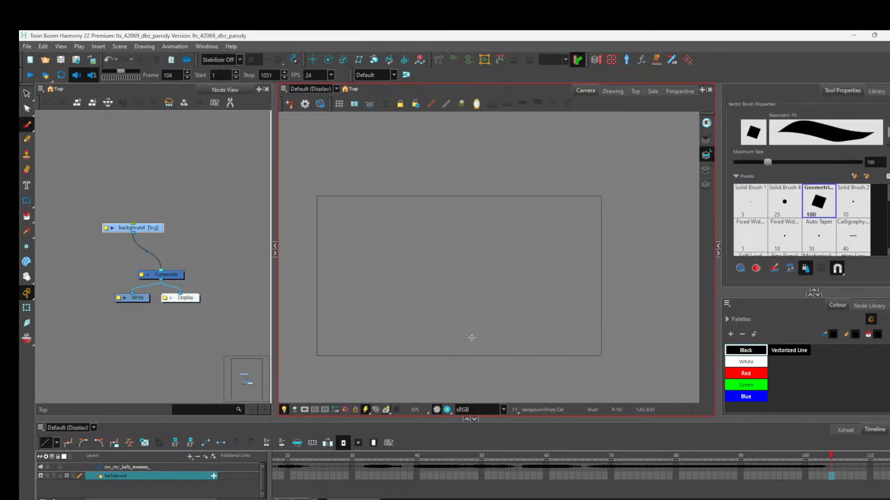
pyautogui.click(744, 201)
pyautogui.click(788, 203)
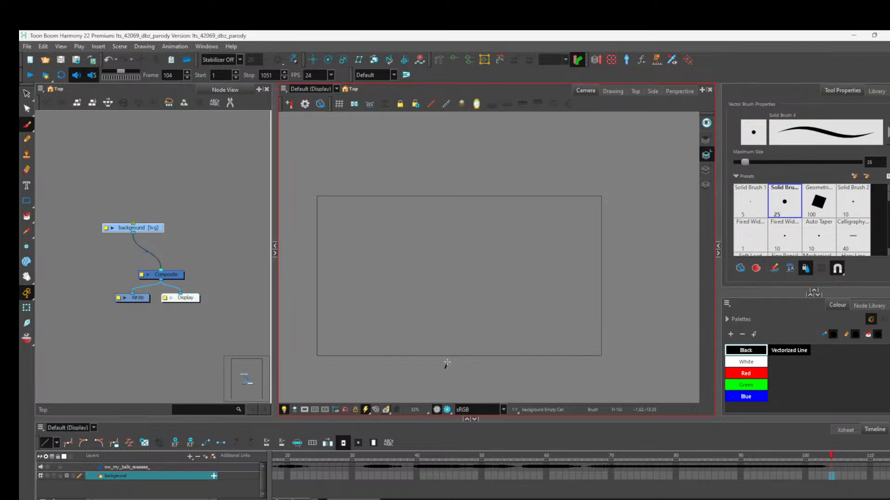
pyautogui.moveTo(446, 364)
pyautogui.mouseDown()
pyautogui.moveTo(454, 341)
pyautogui.moveTo(464, 351)
pyautogui.moveTo(445, 370)
pyautogui.mouseUp()
pyautogui.hotkey('ctrl', 'z')
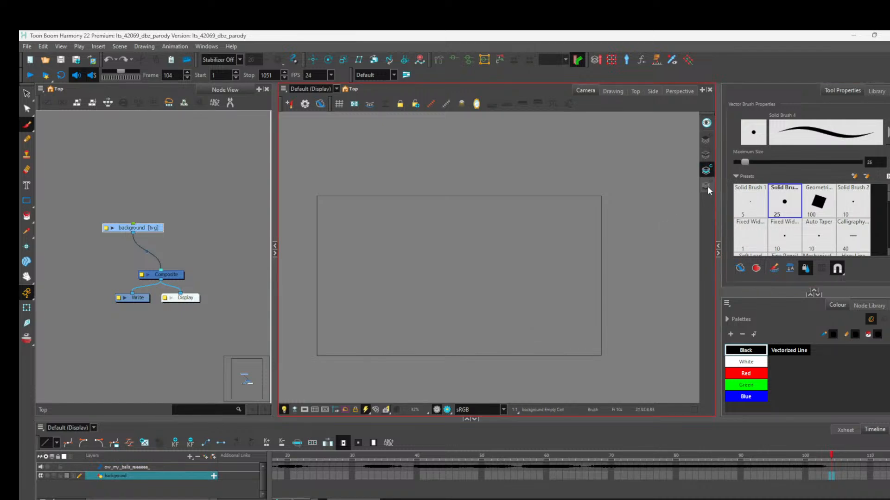
# Step: Switch to the underlay art layer and change the background layer's underlay art type to Bitmap
pyautogui.click(706, 185)
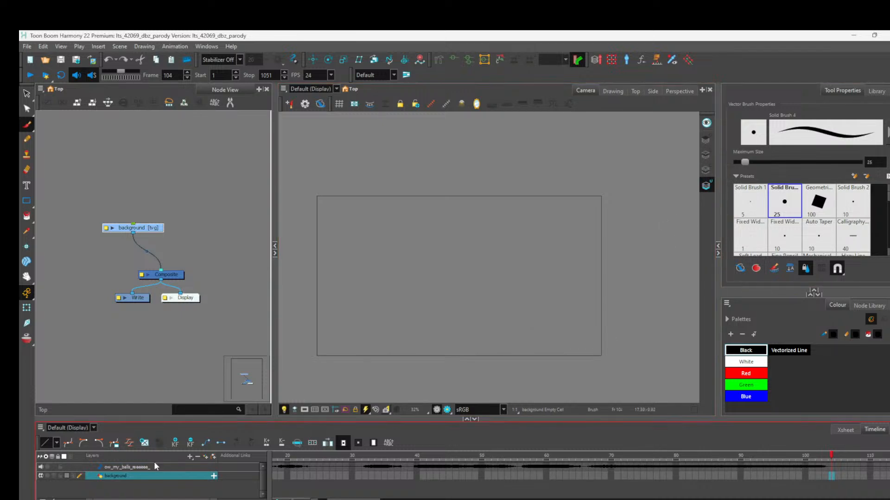
pyautogui.doubleClick(98, 477)
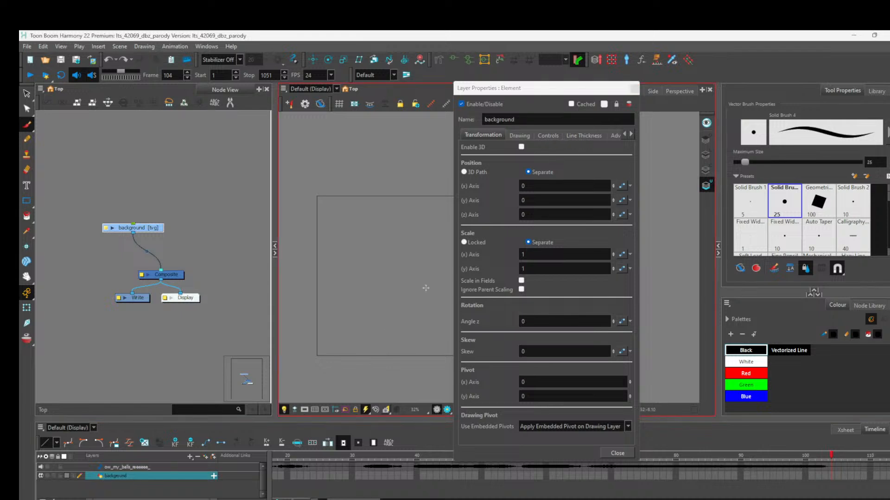
pyautogui.click(519, 135)
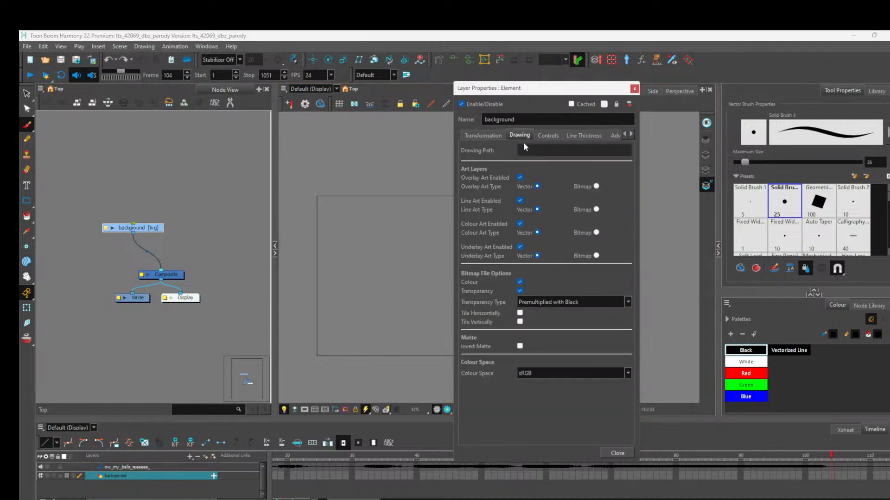
pyautogui.click(596, 255)
pyautogui.click(634, 88)
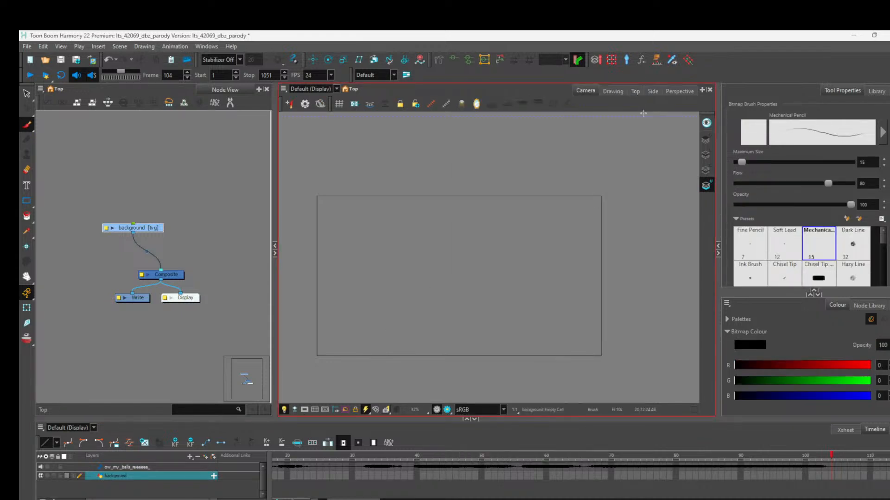
pyautogui.moveTo(440, 352)
pyautogui.mouseDown()
pyautogui.moveTo(548, 275)
pyautogui.moveTo(611, 255)
pyautogui.moveTo(471, 352)
pyautogui.mouseUp()
pyautogui.hotkey('ctrl', 'z')
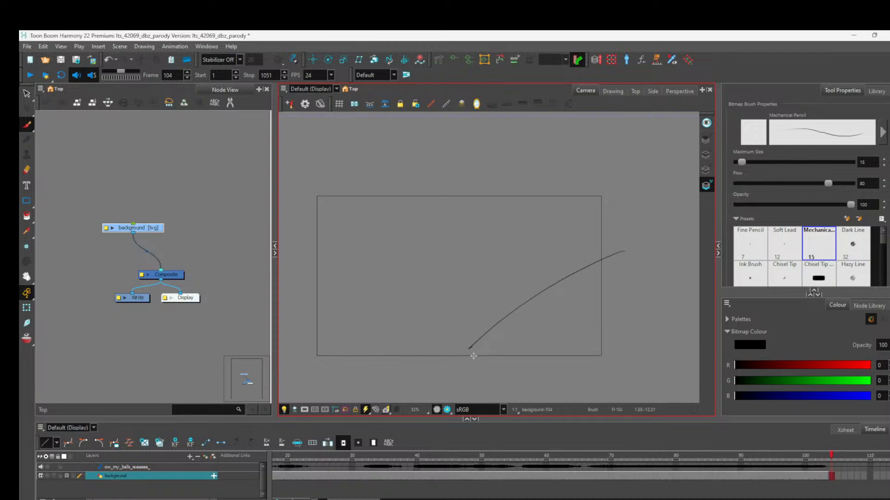
pyautogui.hotkey('ctrl', 'z')
pyautogui.moveTo(617, 265)
pyautogui.mouseDown()
pyautogui.moveTo(437, 385)
pyautogui.moveTo(469, 400)
pyautogui.mouseUp()
pyautogui.hotkey('ctrl', 'z')
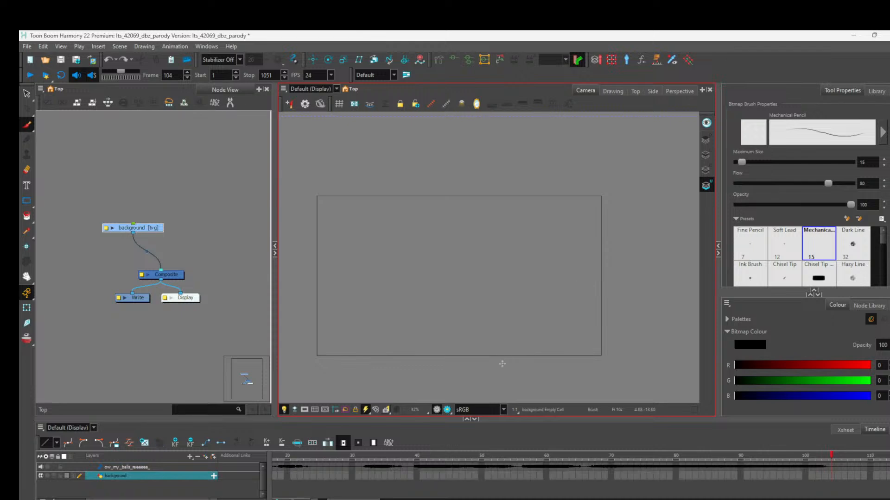
# Step: Draw a long black curve with the Mechanical Pencil, rising from below the camera frame to past its right edge
pyautogui.scroll(-3, 486, 345)
pyautogui.scroll(1, 518, 327)
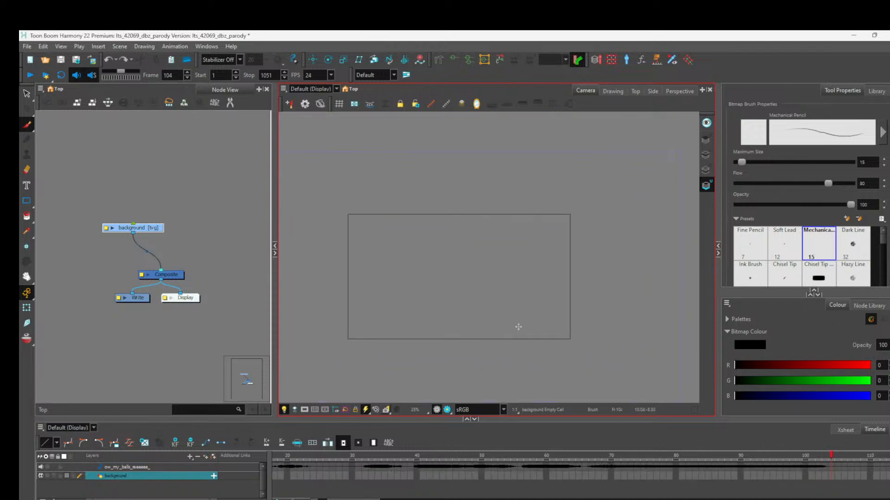
pyautogui.moveTo(427, 377)
pyautogui.mouseDown()
pyautogui.moveTo(511, 304)
pyautogui.moveTo(600, 274)
pyautogui.mouseUp()
pyautogui.hotkey('ctrl', 'z')
pyautogui.moveTo(680, 226)
pyautogui.mouseDown()
pyautogui.moveTo(556, 275)
pyautogui.moveTo(403, 379)
pyautogui.moveTo(462, 324)
pyautogui.moveTo(567, 288)
pyautogui.moveTo(659, 276)
pyautogui.mouseUp()
pyautogui.hotkey('ctrl', 'z')
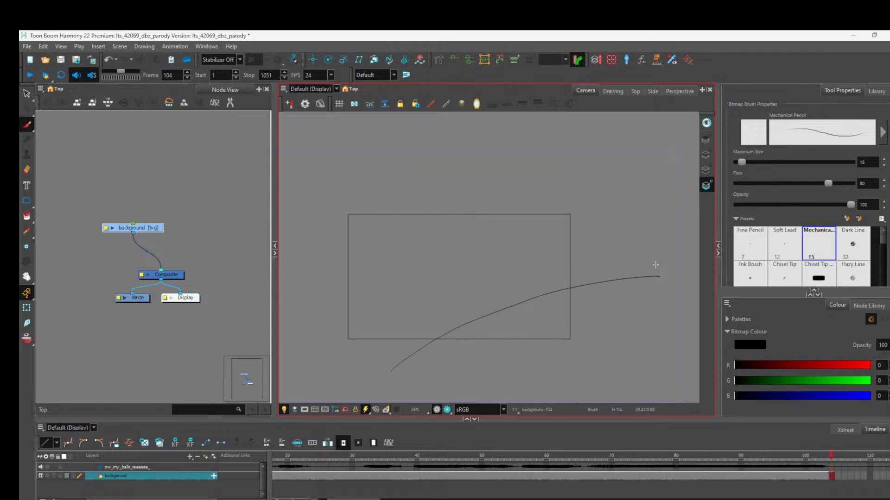
pyautogui.click(87, 345)
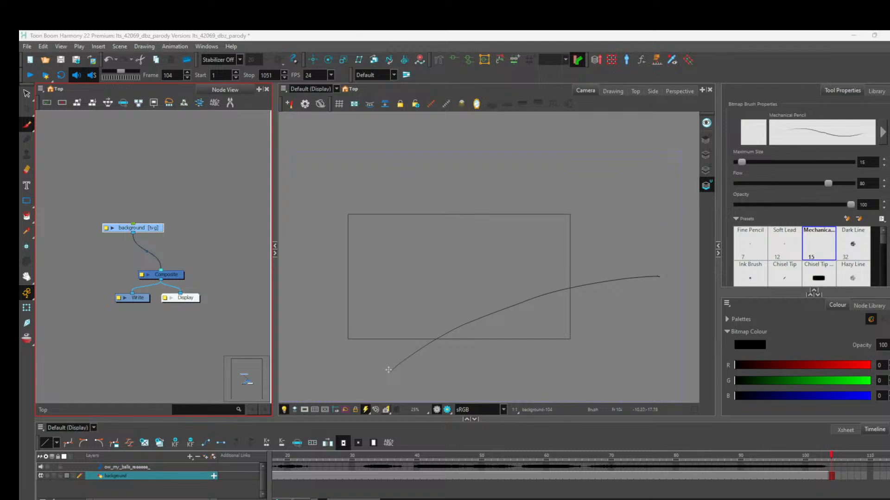
# Step: Draw a jagged black zigzag of peaks along the whole length of the rising curve
pyautogui.moveTo(391, 371)
pyautogui.mouseDown()
pyautogui.moveTo(396, 343)
pyautogui.moveTo(411, 356)
pyautogui.moveTo(425, 328)
pyautogui.moveTo(431, 341)
pyautogui.moveTo(455, 307)
pyautogui.moveTo(461, 327)
pyautogui.moveTo(517, 287)
pyautogui.moveTo(537, 301)
pyautogui.moveTo(573, 272)
pyautogui.moveTo(596, 272)
pyautogui.moveTo(610, 287)
pyautogui.moveTo(645, 259)
pyautogui.moveTo(660, 262)
pyautogui.moveTo(653, 284)
pyautogui.mouseUp()
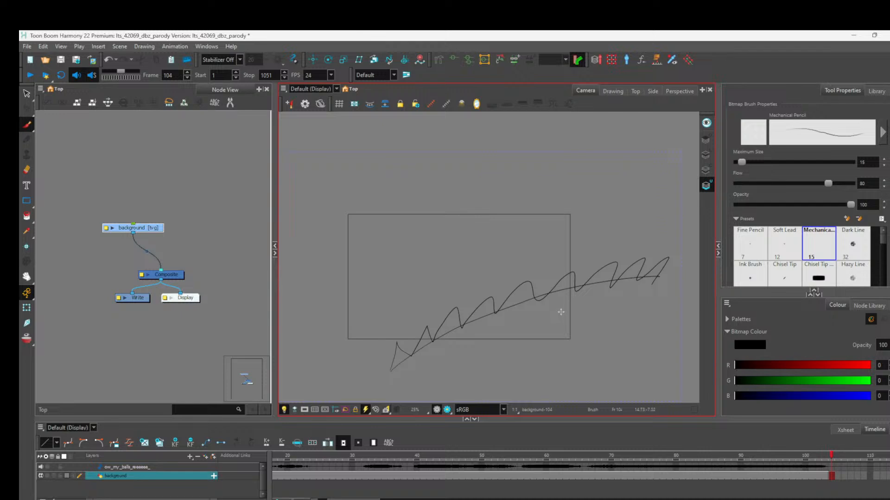
pyautogui.hotkey('ctrl', 'z')
pyautogui.moveTo(389, 371)
pyautogui.mouseDown()
pyautogui.moveTo(410, 338)
pyautogui.moveTo(429, 337)
pyautogui.mouseUp()
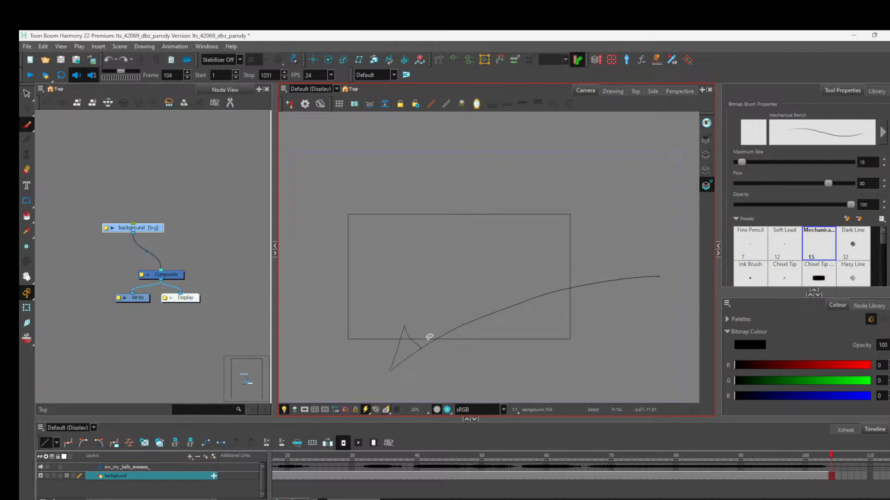
pyautogui.hotkey('ctrl', 'z')
pyautogui.moveTo(392, 370)
pyautogui.mouseDown()
pyautogui.moveTo(410, 335)
pyautogui.moveTo(422, 350)
pyautogui.moveTo(398, 334)
pyautogui.moveTo(413, 351)
pyautogui.moveTo(437, 310)
pyautogui.moveTo(462, 329)
pyautogui.moveTo(494, 287)
pyautogui.moveTo(510, 304)
pyautogui.moveTo(558, 269)
pyautogui.moveTo(566, 289)
pyautogui.moveTo(606, 259)
pyautogui.moveTo(612, 282)
pyautogui.moveTo(654, 259)
pyautogui.moveTo(668, 278)
pyautogui.moveTo(654, 276)
pyautogui.moveTo(677, 275)
pyautogui.mouseUp()
pyautogui.hotkey('ctrl', 'z')
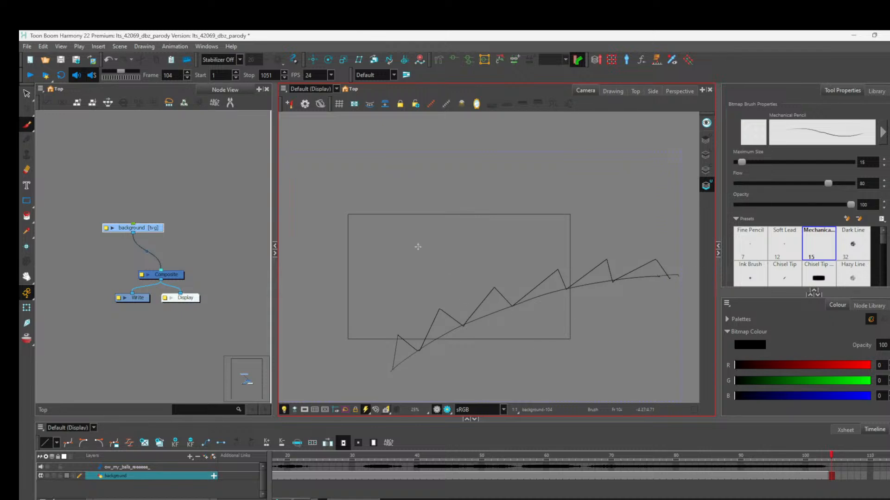
pyautogui.moveTo(335, 239)
pyautogui.mouseDown()
pyautogui.moveTo(357, 228)
pyautogui.moveTo(390, 241)
pyautogui.mouseUp()
pyautogui.hotkey('ctrl', 'z')
pyautogui.moveTo(332, 252)
pyautogui.mouseDown()
pyautogui.moveTo(360, 233)
pyautogui.moveTo(403, 240)
pyautogui.moveTo(417, 268)
pyautogui.mouseUp()
pyautogui.hotkey('ctrl', 'z')
pyautogui.moveTo(343, 283)
pyautogui.mouseDown()
pyautogui.moveTo(416, 301)
pyautogui.moveTo(439, 325)
pyautogui.moveTo(433, 338)
pyautogui.mouseUp()
pyautogui.hotkey('ctrl', 'z')
# Step: Set the bitmap colour to pure blue (B 255) and sketch overlapping rolling hill curves behind the black peaks
pyautogui.click(793, 335)
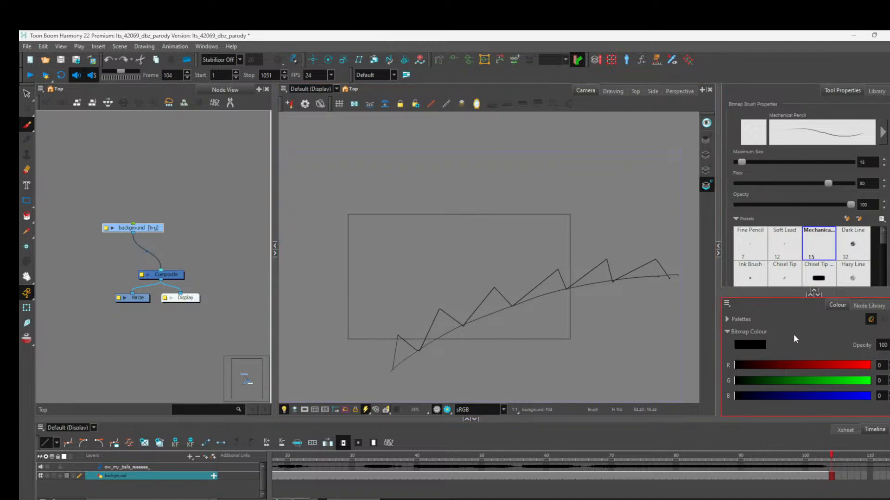
pyautogui.moveTo(849, 395); pyautogui.dragTo(885, 398)
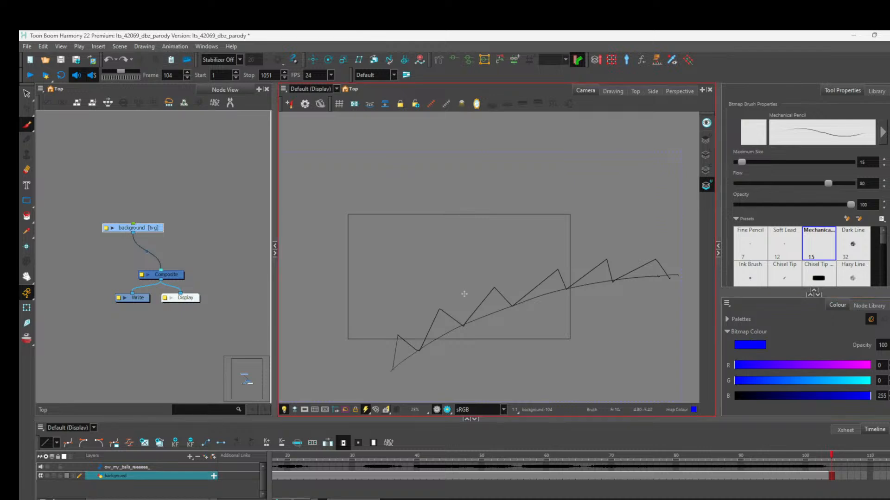
pyautogui.moveTo(336, 271)
pyautogui.mouseDown()
pyautogui.moveTo(405, 280)
pyautogui.moveTo(439, 321)
pyautogui.mouseUp()
pyautogui.hotkey('alt', 's')
pyautogui.hotkey('ctrl', 'z')
pyautogui.hotkey('alt', 'b')
pyautogui.moveTo(333, 284)
pyautogui.mouseDown()
pyautogui.moveTo(357, 274)
pyautogui.moveTo(414, 284)
pyautogui.moveTo(453, 317)
pyautogui.mouseUp()
pyautogui.moveTo(380, 273)
pyautogui.mouseDown()
pyautogui.moveTo(422, 264)
pyautogui.moveTo(466, 271)
pyautogui.moveTo(509, 297)
pyautogui.mouseUp()
pyautogui.moveTo(475, 274)
pyautogui.mouseDown()
pyautogui.moveTo(513, 263)
pyautogui.moveTo(628, 264)
pyautogui.mouseUp()
pyautogui.moveTo(283, 287)
pyautogui.mouseDown()
pyautogui.moveTo(368, 269)
pyautogui.moveTo(432, 296)
pyautogui.mouseUp()
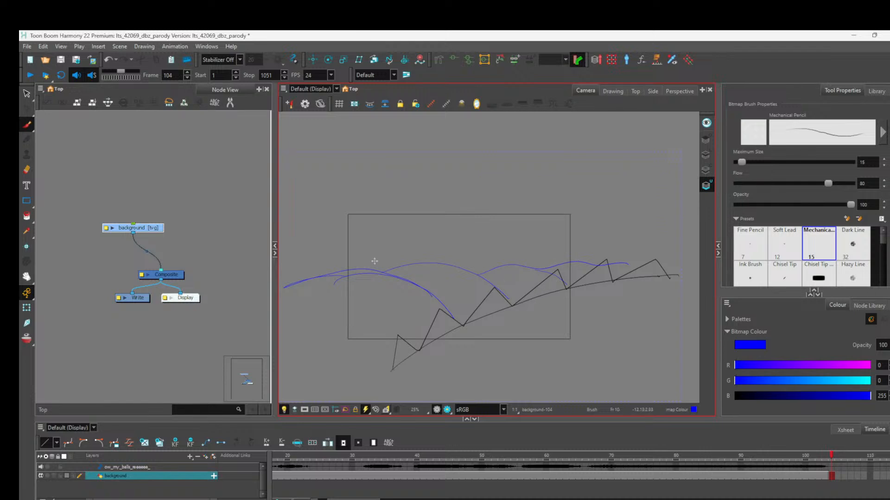
pyautogui.moveTo(376, 271); pyautogui.dragTo(558, 369)
pyautogui.hotkey('ctrl', 'z')
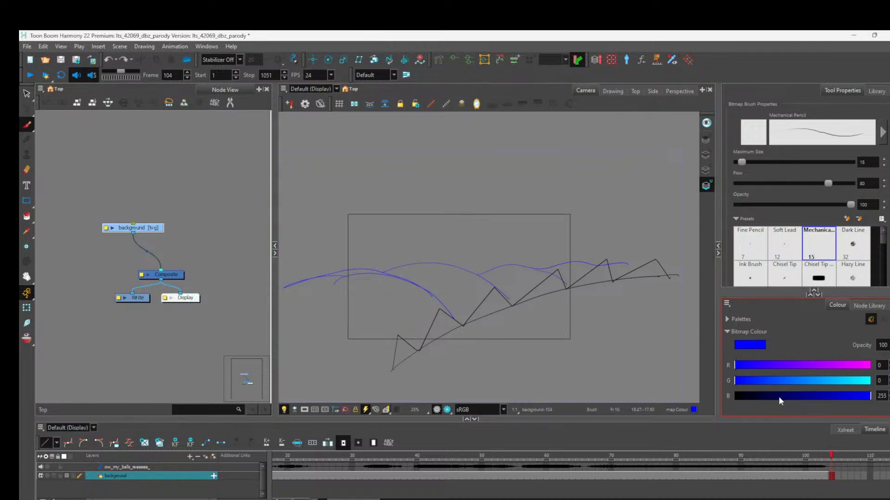
# Step: Set the bitmap colour to pure red (R 255) and draw perspective lines fanning rightward from a vanishing point on the leftmost hill in the frame
pyautogui.moveTo(865, 401); pyautogui.dragTo(765, 405)
pyautogui.moveTo(737, 367); pyautogui.dragTo(884, 373)
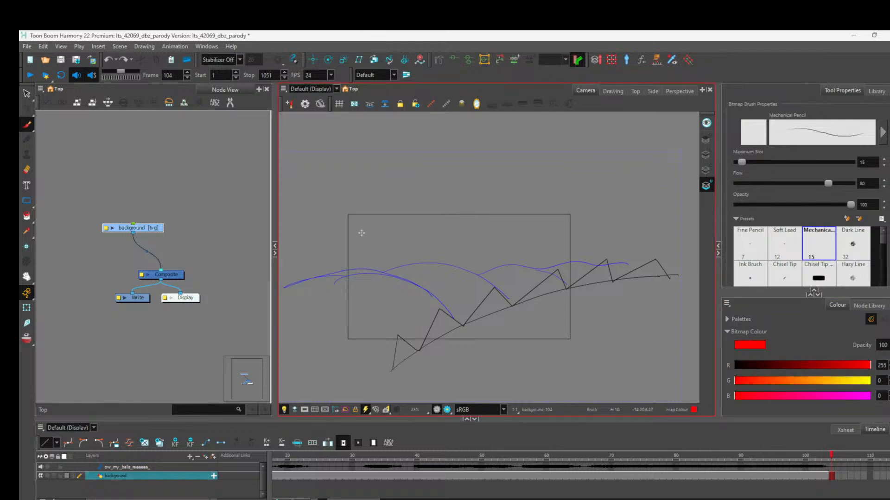
pyautogui.moveTo(366, 243)
pyautogui.mouseDown()
pyautogui.moveTo(363, 263)
pyautogui.moveTo(361, 247)
pyautogui.moveTo(404, 292)
pyautogui.moveTo(483, 342)
pyautogui.moveTo(572, 379)
pyautogui.mouseUp()
pyautogui.hotkey('ctrl', 'z')
pyautogui.moveTo(361, 244); pyautogui.dragTo(414, 278)
pyautogui.moveTo(578, 374)
pyautogui.mouseDown()
pyautogui.moveTo(607, 358)
pyautogui.moveTo(619, 361)
pyautogui.mouseUp()
pyautogui.hotkey('ctrl', 'z')
pyautogui.moveTo(381, 274); pyautogui.dragTo(668, 267)
pyautogui.moveTo(373, 273); pyautogui.dragTo(294, 278)
pyautogui.moveTo(397, 275); pyautogui.dragTo(635, 364)
pyautogui.moveTo(479, 354); pyautogui.dragTo(544, 369)
pyautogui.moveTo(385, 273); pyautogui.dragTo(623, 328)
pyautogui.moveTo(430, 275); pyautogui.dragTo(680, 302)
# Step: Add red perspective lines fanning downward and to the left from the same vanishing point on the hill
pyautogui.moveTo(386, 273)
pyautogui.mouseDown()
pyautogui.moveTo(420, 350)
pyautogui.moveTo(473, 370)
pyautogui.mouseUp()
pyautogui.moveTo(383, 273)
pyautogui.mouseDown()
pyautogui.moveTo(382, 366)
pyautogui.moveTo(409, 369)
pyautogui.moveTo(352, 321)
pyautogui.moveTo(332, 354)
pyautogui.mouseUp()
pyautogui.hotkey('ctrl', 'z')
pyautogui.moveTo(381, 274); pyautogui.dragTo(355, 351)
pyautogui.moveTo(377, 274); pyautogui.dragTo(358, 362)
pyautogui.moveTo(371, 277); pyautogui.dragTo(292, 356)
pyautogui.hotkey('ctrl', 'z')
pyautogui.moveTo(375, 274); pyautogui.dragTo(302, 358)
pyautogui.moveTo(293, 305); pyautogui.dragTo(277, 313)
# Step: Mix a green bitmap colour (R 0, G 166, B 11) and sketch circles of different sizes in the sky and on the ground
pyautogui.moveTo(833, 378); pyautogui.dragTo(875, 389)
pyautogui.moveTo(838, 366); pyautogui.dragTo(764, 366)
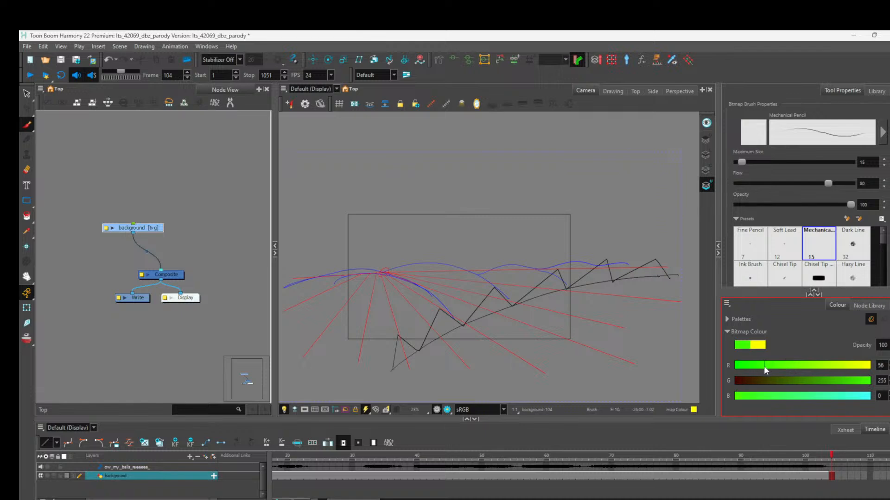
pyautogui.moveTo(779, 398); pyautogui.dragTo(808, 385)
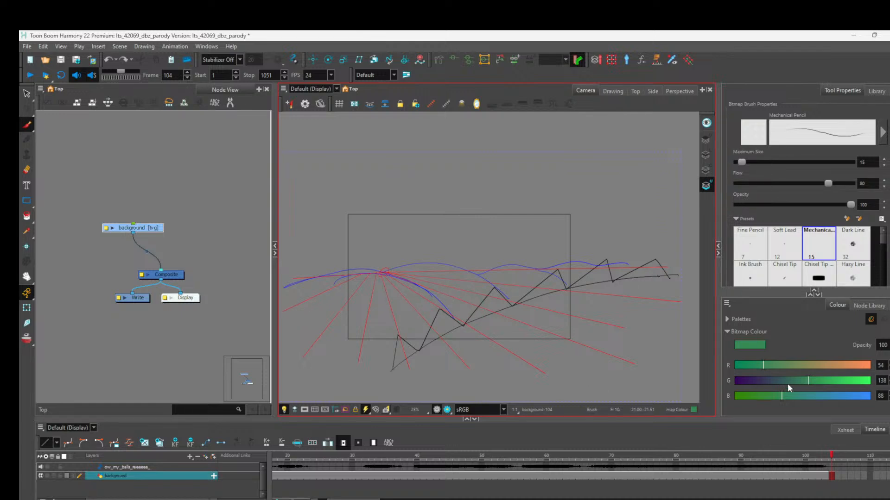
pyautogui.moveTo(766, 369); pyautogui.dragTo(715, 382)
pyautogui.moveTo(789, 385); pyautogui.dragTo(758, 383)
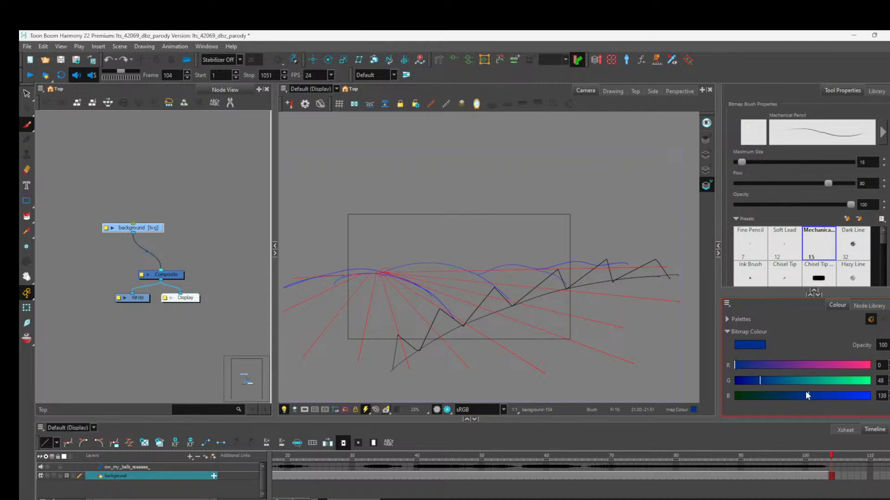
pyautogui.moveTo(769, 398); pyautogui.dragTo(823, 385)
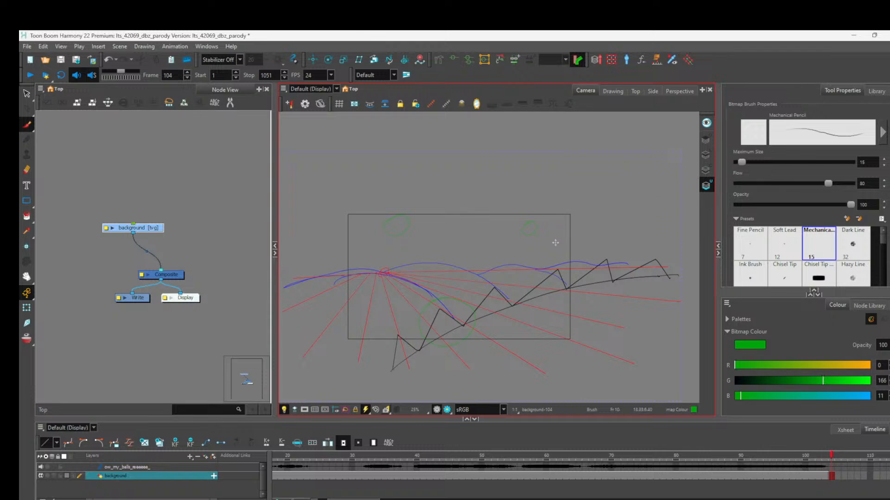
pyautogui.hotkey('ctrl', 'z')
pyautogui.moveTo(552, 237)
pyautogui.mouseDown()
pyautogui.moveTo(551, 246)
pyautogui.moveTo(558, 238)
pyautogui.moveTo(544, 216)
pyautogui.mouseUp()
pyautogui.moveTo(544, 292); pyautogui.dragTo(552, 294)
pyautogui.rightClick(507, 371)
# Step: Rename the background layer as background_layout in its layer properties
pyautogui.click(106, 230)
pyautogui.doubleClick(106, 230)
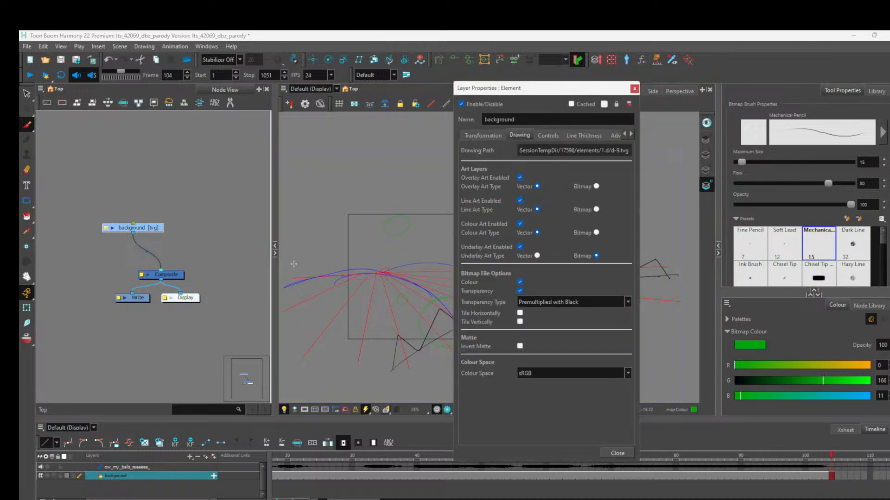
pyautogui.click(540, 118)
pyautogui.write('_layout')
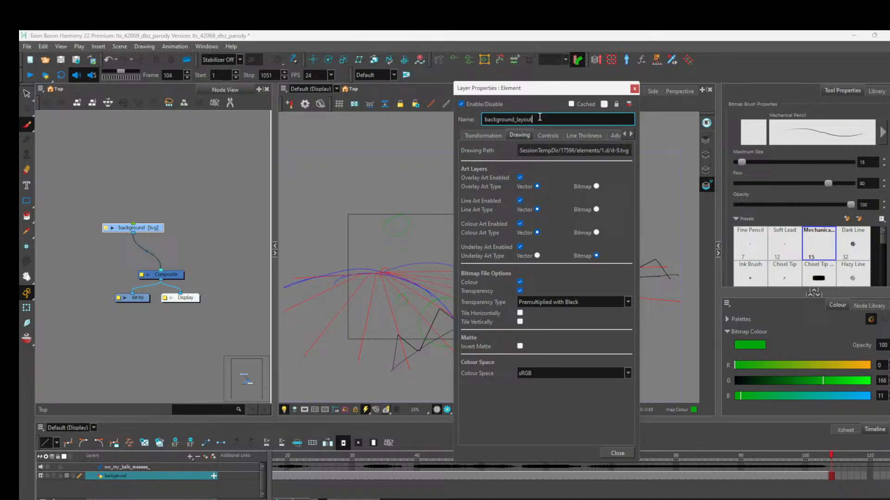
pyautogui.press('Return')
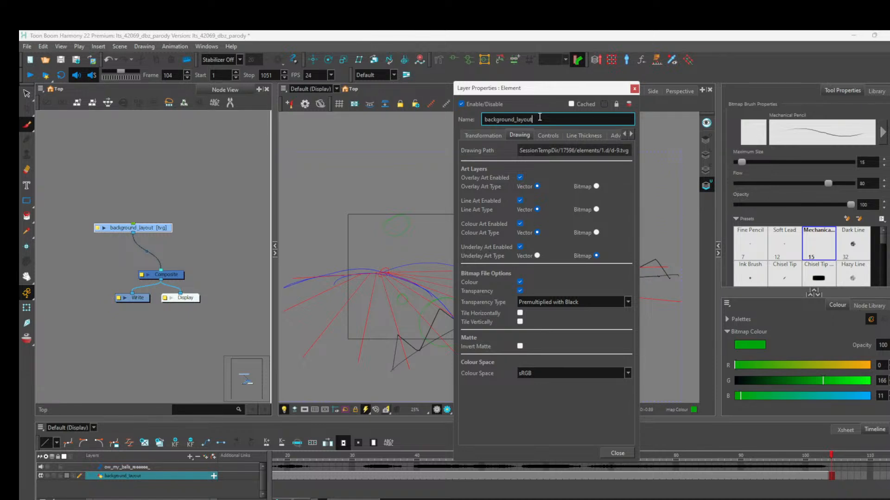
pyautogui.click(634, 88)
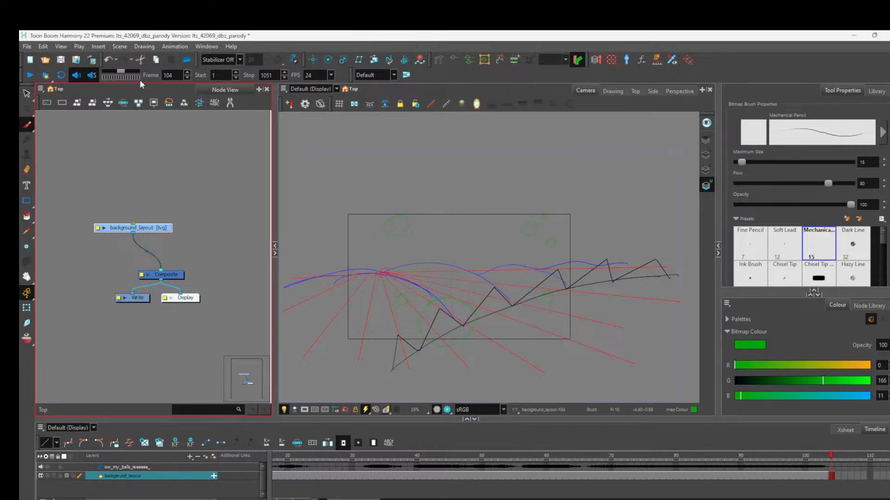
# Step: Save the scene as a new version named lts_42069_title_seq
pyautogui.click(27, 47)
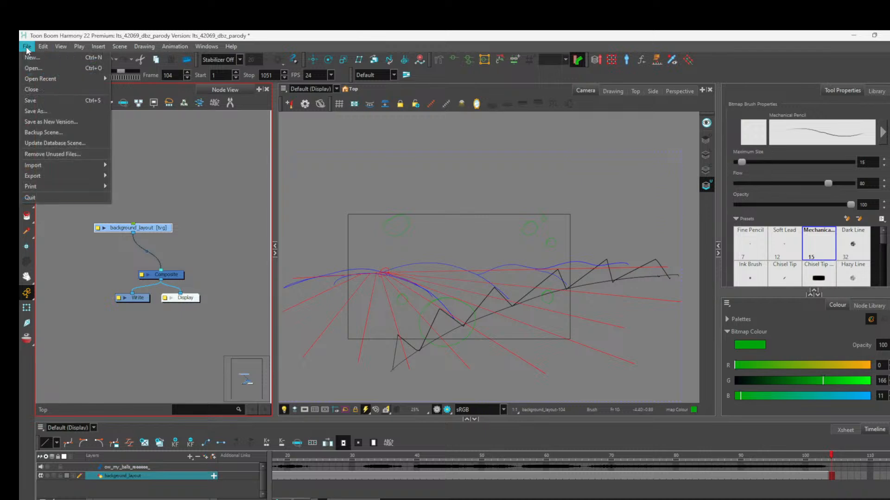
pyautogui.moveTo(86, 179)
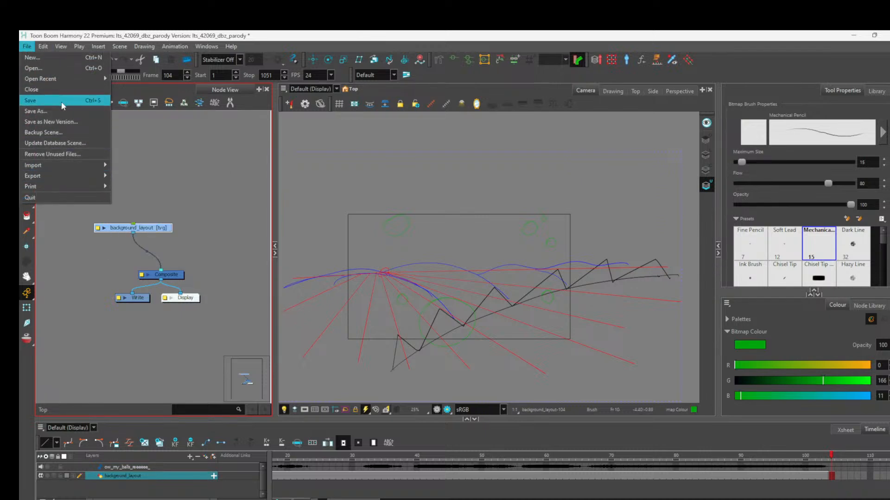
pyautogui.click(51, 121)
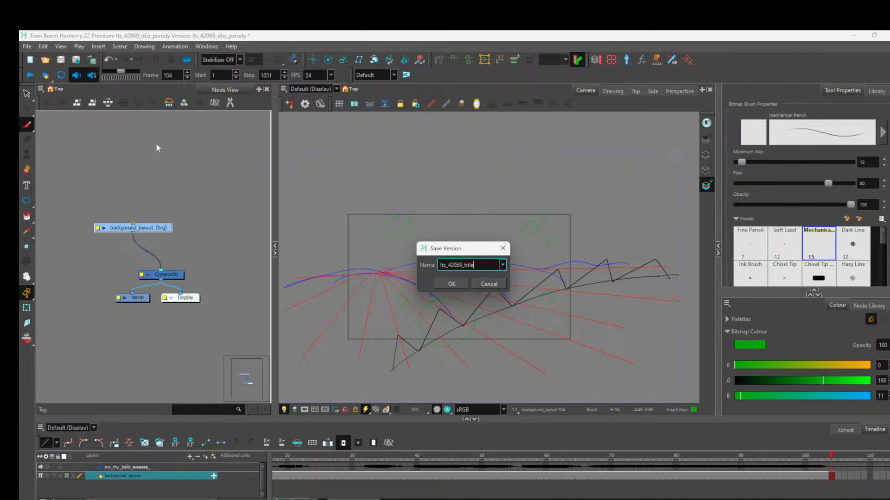
pyautogui.write('_seq')
pyautogui.press('Return')
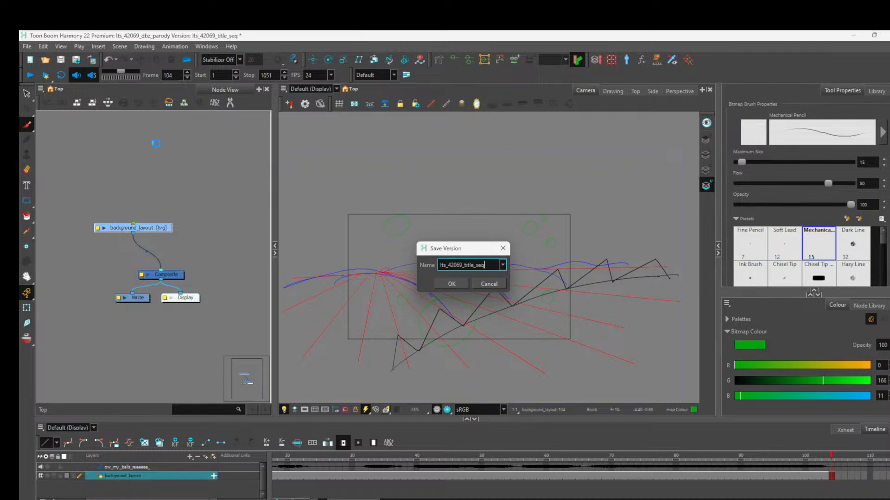
# Step: Expose the sketched layout drawing from frame 1 onward on the background_layout layer, replacing the blank drawing
pyautogui.click(826, 476)
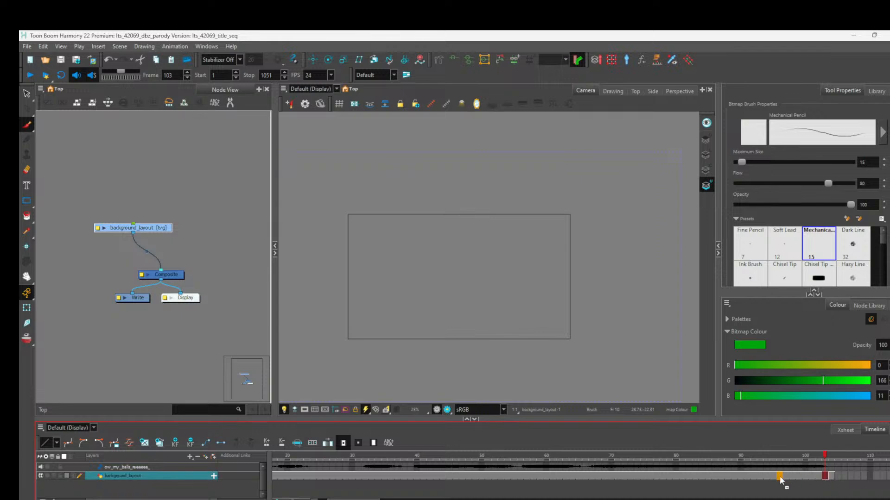
pyautogui.click(776, 480)
pyautogui.moveTo(346, 499); pyautogui.dragTo(336, 499)
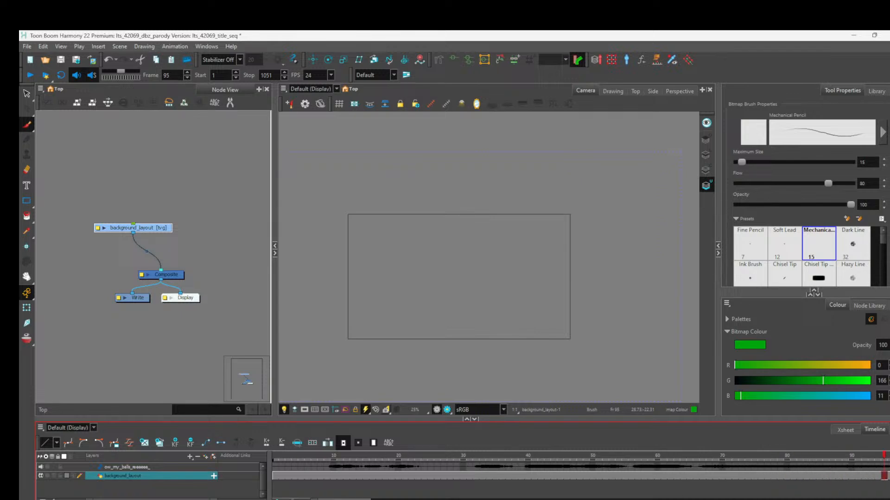
pyautogui.click(275, 476)
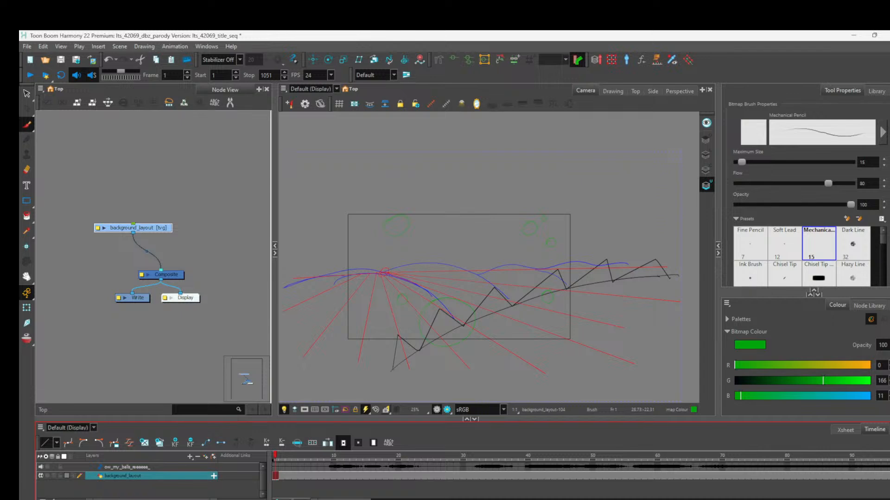
pyautogui.moveTo(358, 499); pyautogui.dragTo(392, 499)
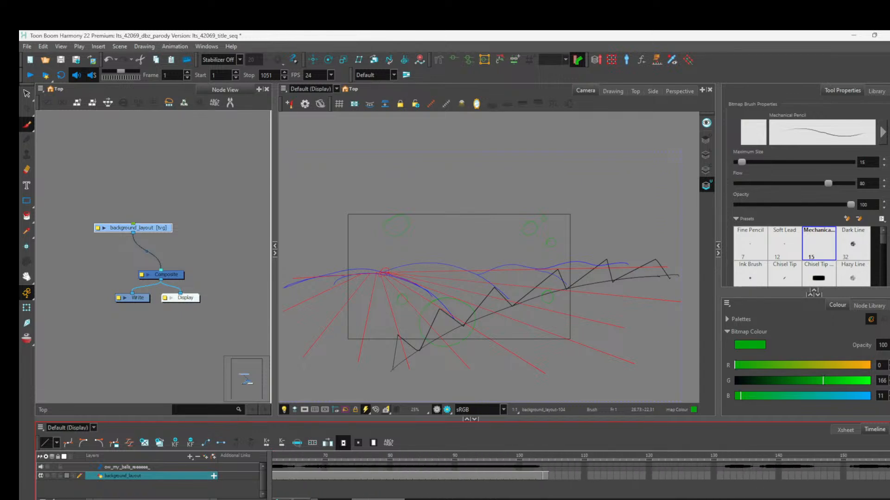
# Step: Delete the background_layout exposures past frame 103, keep the drawing on frame 103, and save the scene
pyautogui.click(562, 478)
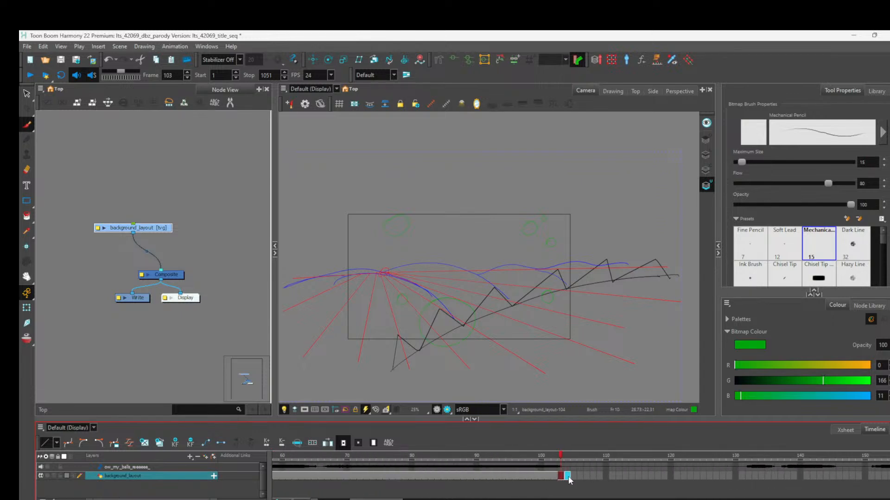
pyautogui.click(569, 478)
pyautogui.click(573, 480)
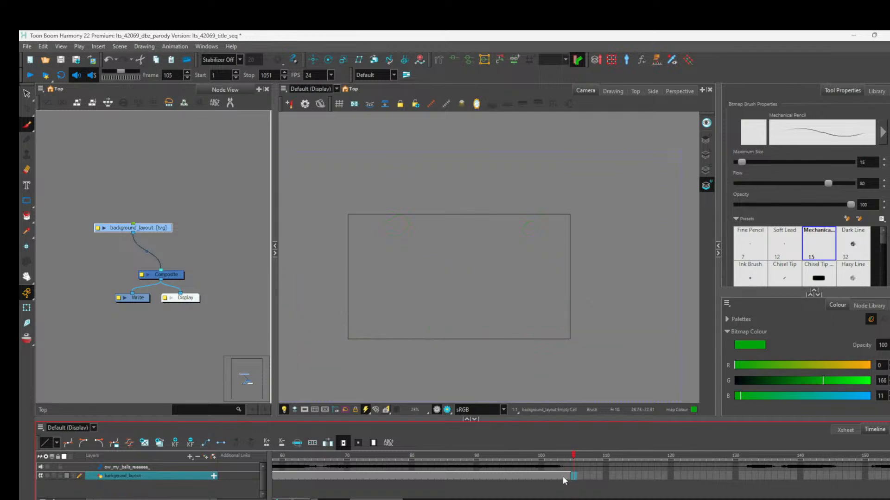
pyautogui.click(568, 479)
pyautogui.press('Delete')
pyautogui.click(561, 476)
pyautogui.press('Delete')
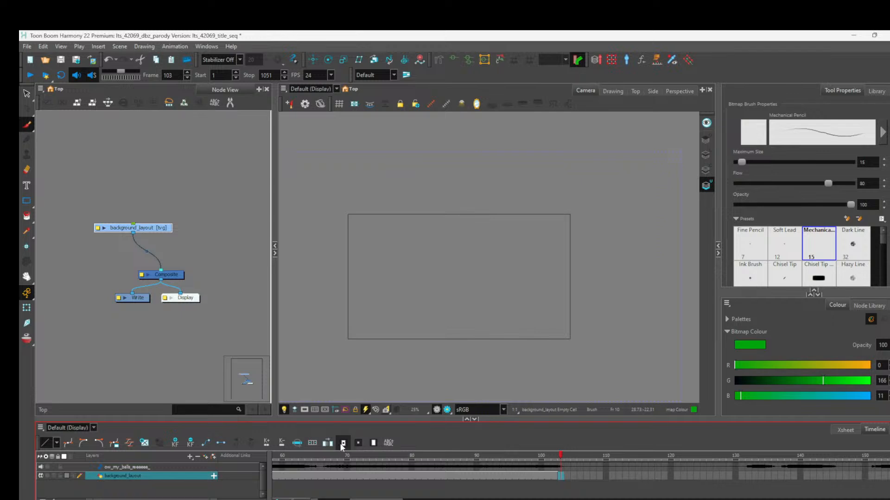
pyautogui.hotkey('ctrl', 'z')
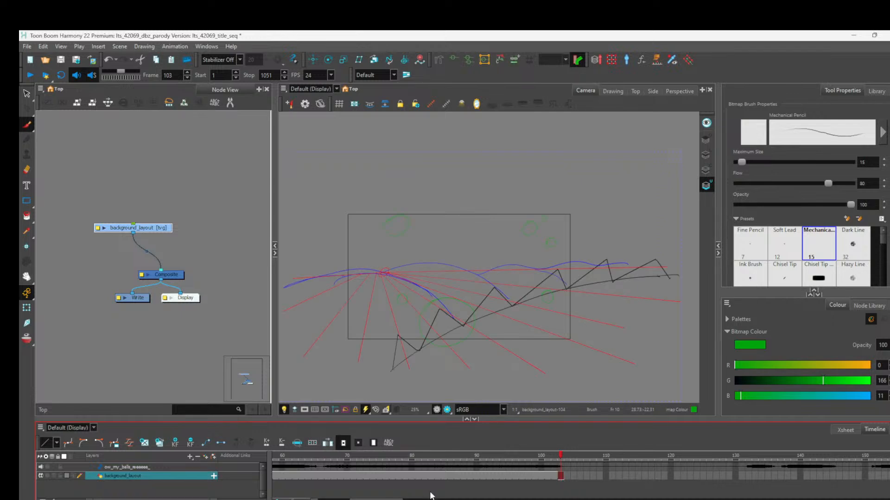
pyautogui.moveTo(383, 499); pyautogui.dragTo(348, 498)
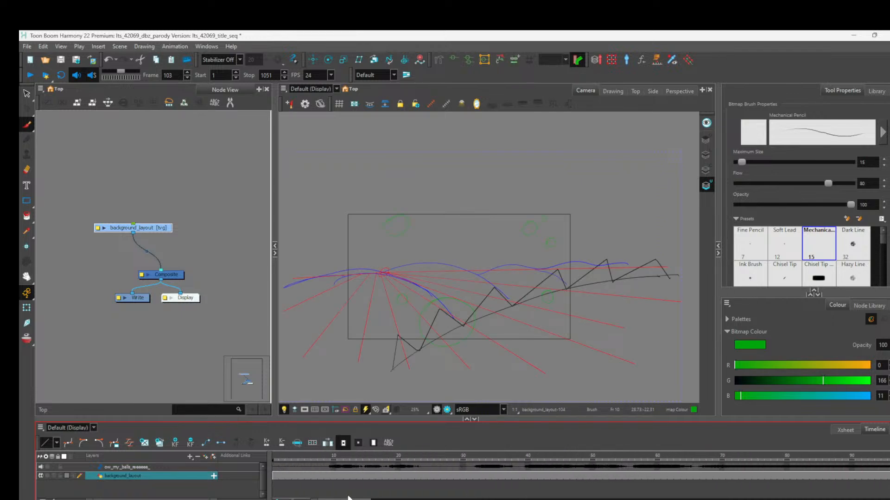
pyautogui.hotkey('ctrl', 's')
# Step: Set the bitmap colour to near-black with R 0, G 0 and B 11
pyautogui.scroll(-1, 522, 230)
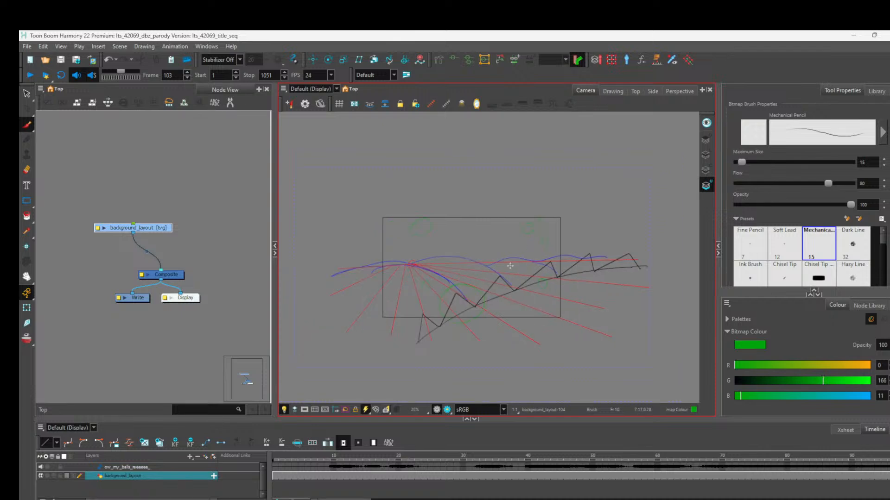
pyautogui.scroll(1, 510, 266)
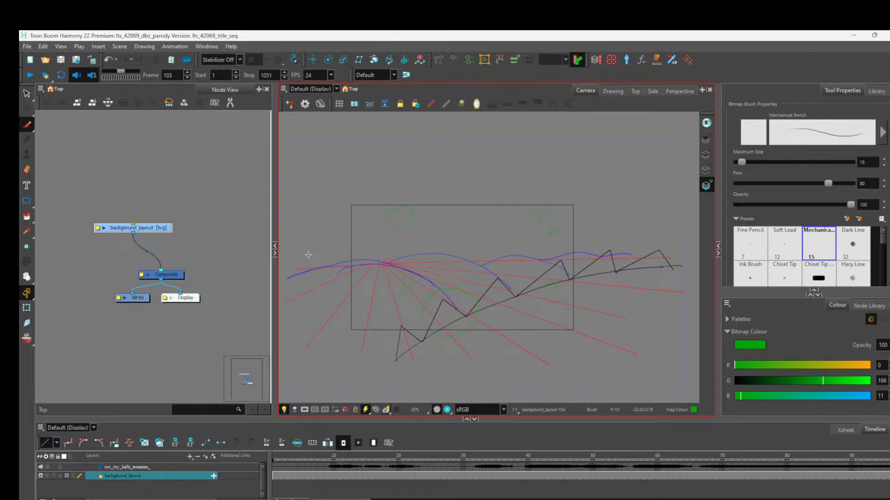
pyautogui.moveTo(823, 380); pyautogui.dragTo(704, 374)
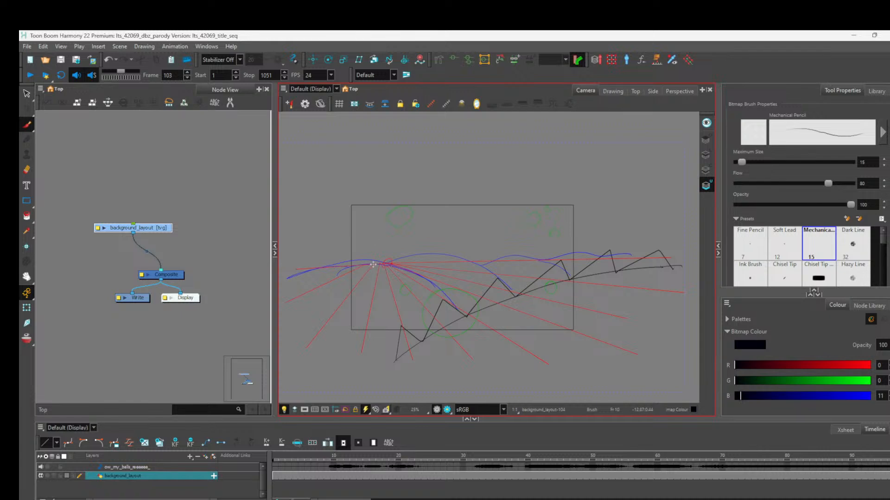
# Step: Try to sketch a curling shape with a jagged outer edge and inner ribs over the leftmost hill
pyautogui.moveTo(335, 231)
pyautogui.mouseDown()
pyautogui.moveTo(387, 236)
pyautogui.moveTo(408, 252)
pyautogui.mouseUp()
pyautogui.moveTo(414, 272)
pyautogui.mouseDown()
pyautogui.moveTo(398, 274)
pyautogui.moveTo(387, 250)
pyautogui.moveTo(363, 245)
pyautogui.moveTo(341, 255)
pyautogui.mouseUp()
pyautogui.hotkey('ctrl', 'z')
pyautogui.moveTo(344, 258)
pyautogui.mouseDown()
pyautogui.moveTo(387, 255)
pyautogui.moveTo(391, 280)
pyautogui.moveTo(410, 259)
pyautogui.moveTo(395, 260)
pyautogui.moveTo(394, 236)
pyautogui.moveTo(382, 251)
pyautogui.moveTo(363, 233)
pyautogui.moveTo(361, 248)
pyautogui.moveTo(375, 236)
pyautogui.moveTo(351, 234)
pyautogui.moveTo(348, 261)
pyautogui.moveTo(400, 265)
pyautogui.mouseUp()
pyautogui.hotkey('ctrl', 'z')
pyautogui.hotkey('ctrl', 'z')
pyautogui.moveTo(399, 242)
pyautogui.mouseDown()
pyautogui.moveTo(394, 232)
pyautogui.moveTo(359, 221)
pyautogui.moveTo(336, 226)
pyautogui.moveTo(318, 245)
pyautogui.mouseUp()
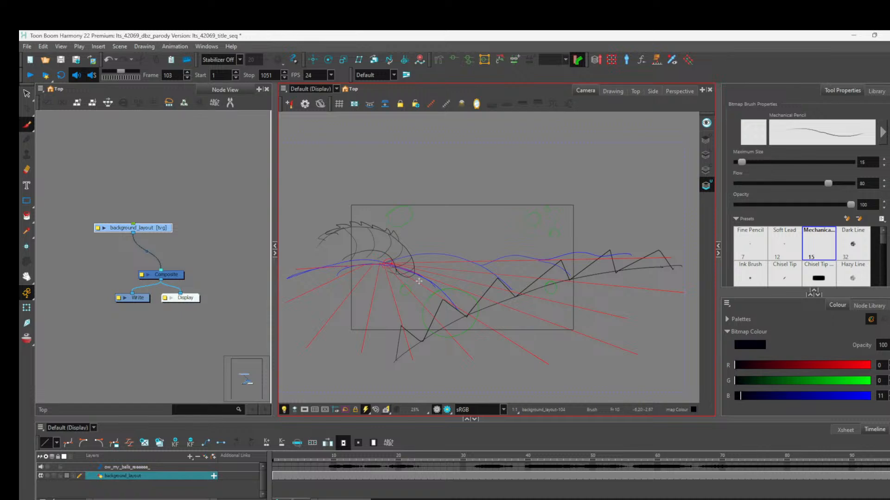
# Step: Try adding small strokes inside the curl and arcs above the middle hills, undoing the unwanted strokes
pyautogui.hotkey('alt', 's')
pyautogui.hotkey('alt', 'b')
pyautogui.hotkey('ctrl', 'z')
pyautogui.moveTo(348, 265); pyautogui.dragTo(360, 254)
pyautogui.hotkey('ctrl', 'z')
pyautogui.moveTo(364, 268)
pyautogui.mouseDown()
pyautogui.moveTo(353, 267)
pyautogui.moveTo(376, 263)
pyautogui.mouseUp()
pyautogui.moveTo(355, 263); pyautogui.dragTo(363, 269)
pyautogui.moveTo(430, 253); pyautogui.dragTo(508, 251)
pyautogui.hotkey('ctrl', 'z')
pyautogui.moveTo(439, 253)
pyautogui.mouseDown()
pyautogui.moveTo(459, 243)
pyautogui.moveTo(507, 245)
pyautogui.moveTo(532, 260)
pyautogui.mouseUp()
pyautogui.moveTo(446, 253); pyautogui.dragTo(501, 250)
pyautogui.hotkey('ctrl', 'z')
pyautogui.hotkey('ctrl', 'z')
pyautogui.hotkey('ctrl', 'z')
pyautogui.hotkey('ctrl', 'z')
pyautogui.hotkey('ctrl', 'z')
pyautogui.hotkey('ctrl', 'z')
pyautogui.hotkey('ctrl', 'shift', 'z')
# Step: Set the stroke stabilizer to Pulled String and undo the remaining strokes of the rough curl
pyautogui.click(241, 59)
pyautogui.click(234, 78)
pyautogui.click(240, 60)
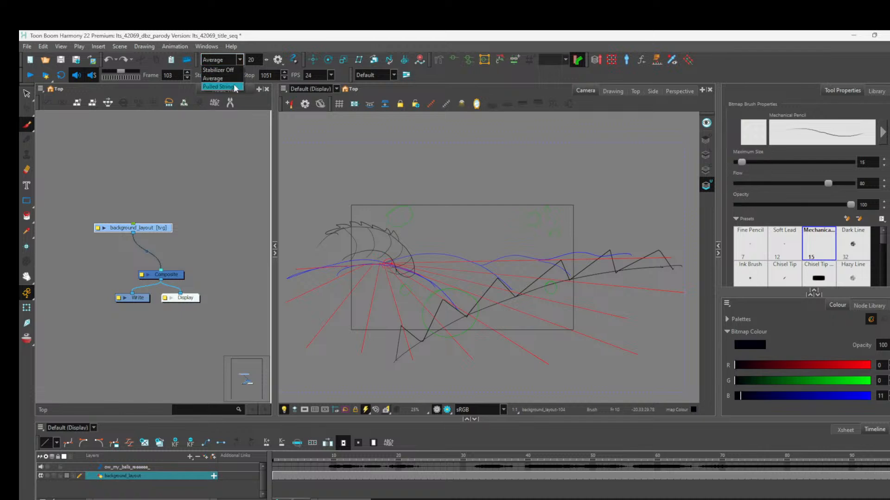
pyautogui.click(221, 88)
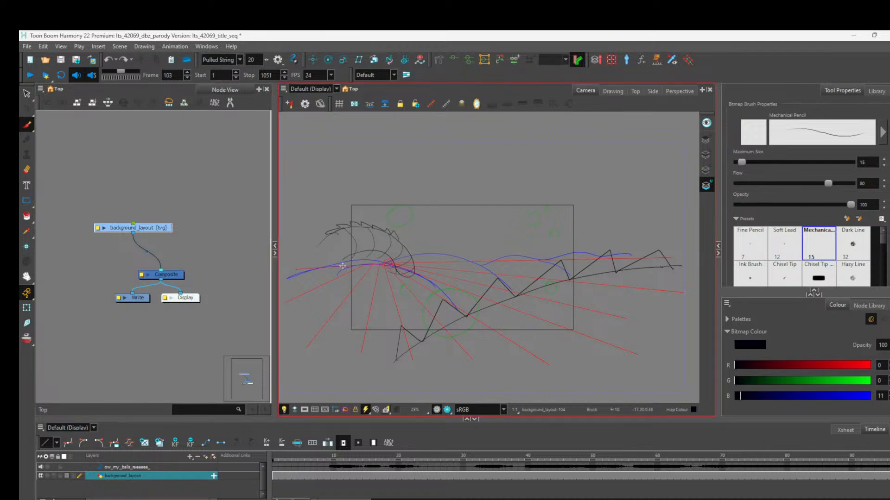
pyautogui.hotkey('ctrl', 'z')
pyautogui.hotkey('ctrl', 'z')
pyautogui.hotkey('ctrl', 'z')
pyautogui.hotkey('ctrl', 'z')
pyautogui.hotkey('ctrl', 'z')
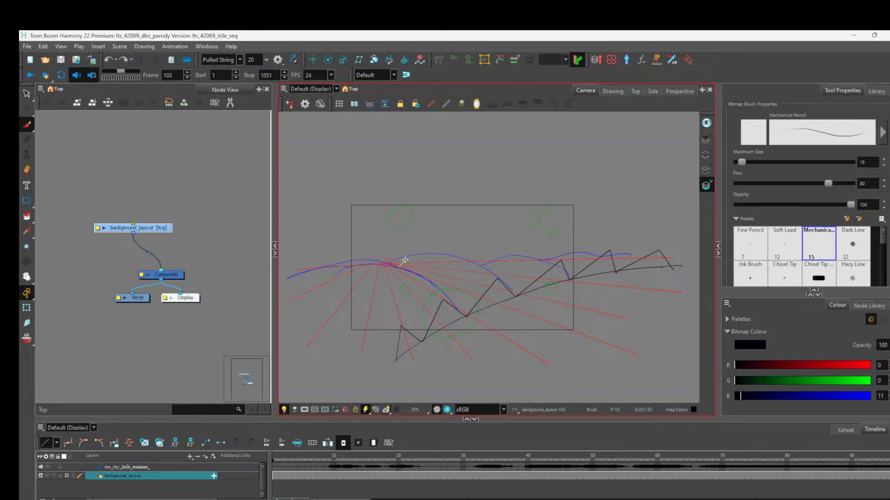
# Step: Sketch a large smooth curling wave over the leftmost hill, with an inner arc and a scalloped outer edge
pyautogui.moveTo(322, 279)
pyautogui.mouseDown()
pyautogui.moveTo(326, 258)
pyautogui.moveTo(360, 235)
pyautogui.moveTo(390, 237)
pyautogui.moveTo(417, 268)
pyautogui.mouseUp()
pyautogui.moveTo(417, 277); pyautogui.dragTo(418, 277)
pyautogui.hotkey('ctrl', 'z')
pyautogui.moveTo(329, 275)
pyautogui.mouseDown()
pyautogui.moveTo(344, 243)
pyautogui.moveTo(403, 240)
pyautogui.moveTo(413, 259)
pyautogui.moveTo(397, 275)
pyautogui.moveTo(409, 283)
pyautogui.moveTo(428, 275)
pyautogui.moveTo(415, 229)
pyautogui.moveTo(380, 211)
pyautogui.moveTo(335, 223)
pyautogui.moveTo(316, 252)
pyautogui.moveTo(319, 268)
pyautogui.moveTo(329, 268)
pyautogui.moveTo(312, 265)
pyautogui.moveTo(300, 249)
pyautogui.moveTo(345, 216)
pyautogui.mouseUp()
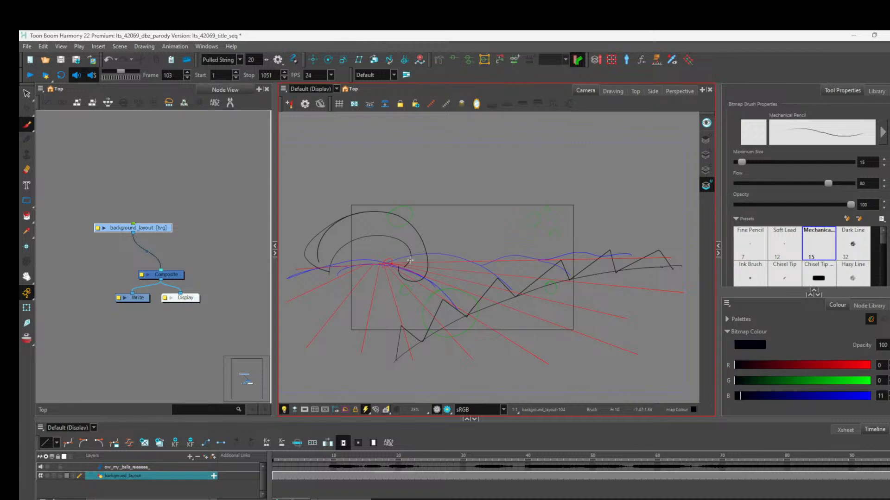
pyautogui.moveTo(400, 240); pyautogui.dragTo(401, 267)
pyautogui.moveTo(307, 242)
pyautogui.mouseDown()
pyautogui.moveTo(338, 208)
pyautogui.moveTo(345, 219)
pyautogui.moveTo(370, 202)
pyautogui.moveTo(405, 212)
pyautogui.moveTo(422, 239)
pyautogui.mouseUp()
# Step: Draw a small nested spiral inside the large curl, centred near the perspective vanishing point
pyautogui.moveTo(350, 270)
pyautogui.mouseDown()
pyautogui.moveTo(373, 247)
pyautogui.moveTo(389, 271)
pyautogui.mouseUp()
pyautogui.hotkey('ctrl', 'z')
pyautogui.moveTo(360, 265)
pyautogui.mouseDown()
pyautogui.moveTo(366, 274)
pyautogui.moveTo(385, 255)
pyautogui.moveTo(382, 270)
pyautogui.mouseUp()
pyautogui.moveTo(389, 264)
pyautogui.mouseDown()
pyautogui.moveTo(386, 249)
pyautogui.moveTo(372, 246)
pyautogui.mouseUp()
pyautogui.hotkey('alt', 's')
pyautogui.moveTo(375, 248); pyautogui.dragTo(375, 264)
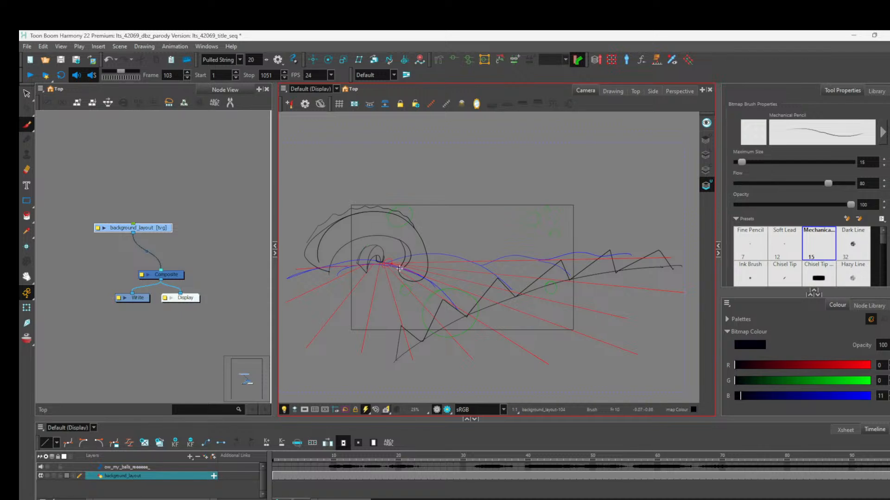
# Step: Sketch two overlapping double-lined mounds above the blue hills in the middle and right of the frame
pyautogui.moveTo(443, 254)
pyautogui.mouseDown()
pyautogui.moveTo(506, 232)
pyautogui.moveTo(563, 250)
pyautogui.mouseUp()
pyautogui.hotkey('ctrl', 'z')
pyautogui.moveTo(443, 254)
pyautogui.mouseDown()
pyautogui.moveTo(457, 243)
pyautogui.moveTo(495, 238)
pyautogui.moveTo(533, 259)
pyautogui.mouseUp()
pyautogui.moveTo(508, 249); pyautogui.dragTo(529, 260)
pyautogui.moveTo(514, 250); pyautogui.dragTo(570, 253)
pyautogui.hotkey('ctrl', 'z')
pyautogui.moveTo(514, 251)
pyautogui.mouseDown()
pyautogui.moveTo(538, 241)
pyautogui.moveTo(580, 254)
pyautogui.mouseUp()
# Step: Switch to the vector line art layer and choose the Pencil tool with the Charcoal preset at size 25
pyautogui.click(705, 155)
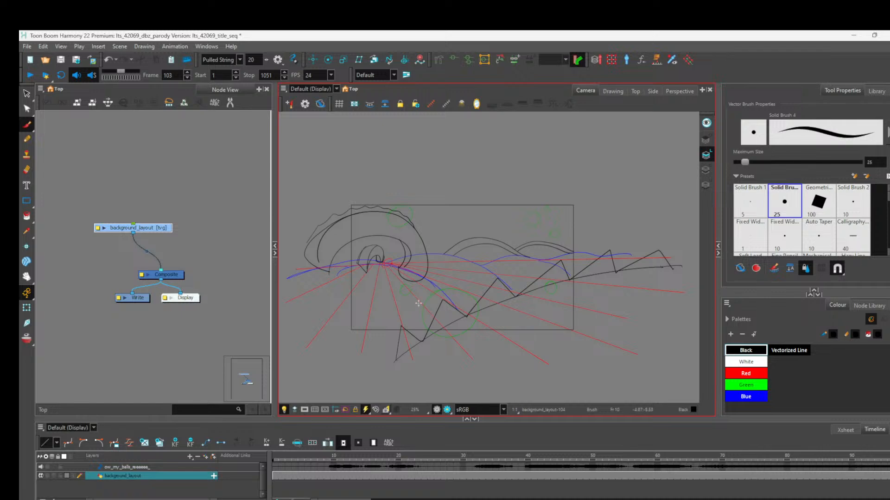
pyautogui.click(28, 140)
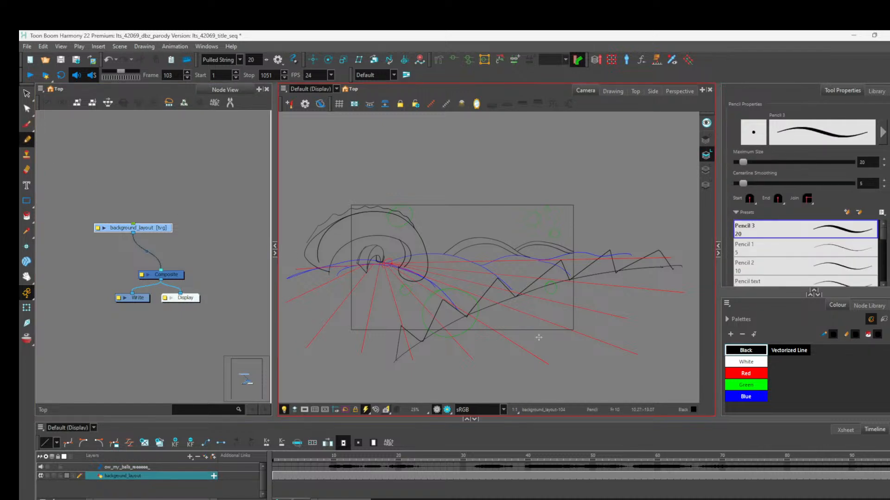
pyautogui.scroll(-3, 876, 243)
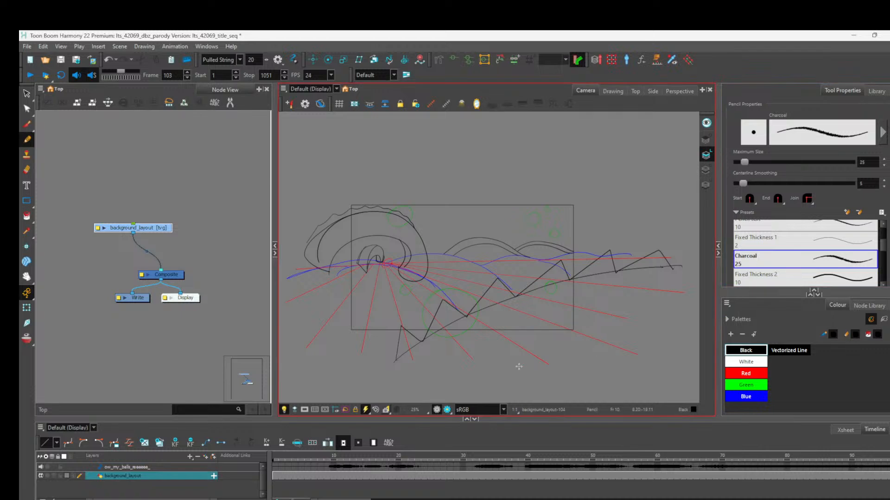
# Step: Draw a charcoal zigzag row of peaks with a curved baseline over the rough black peaks
pyautogui.scroll(-2, 389, 273)
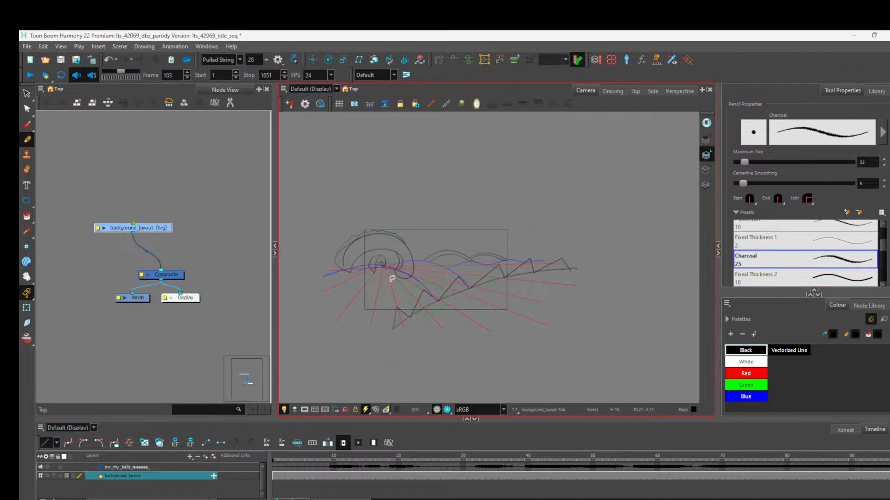
pyautogui.scroll(4, 434, 302)
pyautogui.scroll(-2, 444, 304)
pyautogui.scroll(2, 468, 303)
pyautogui.scroll(-3, 487, 303)
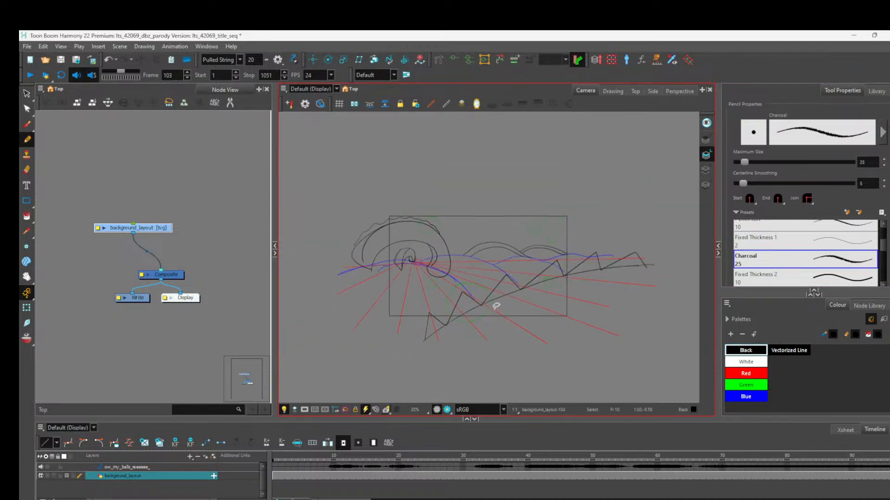
pyautogui.scroll(2, 514, 302)
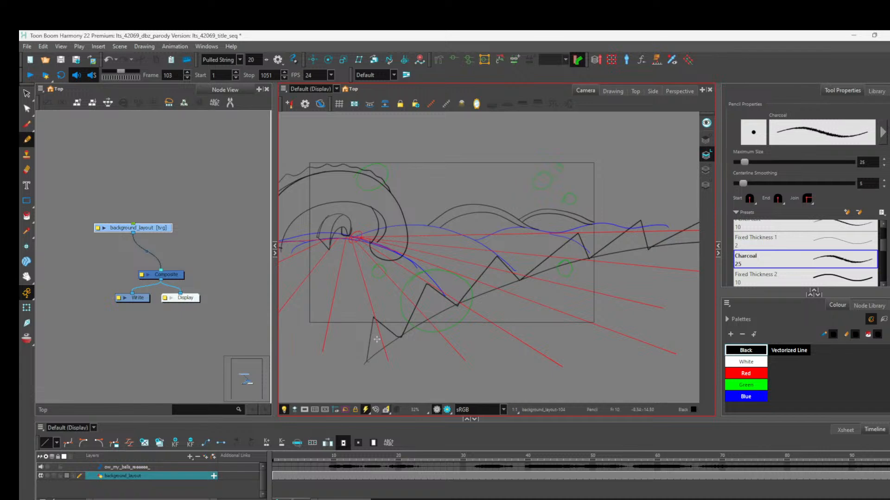
pyautogui.moveTo(366, 363)
pyautogui.mouseDown()
pyautogui.moveTo(371, 316)
pyautogui.moveTo(399, 338)
pyautogui.moveTo(421, 283)
pyautogui.moveTo(458, 306)
pyautogui.moveTo(500, 254)
pyautogui.moveTo(481, 255)
pyautogui.moveTo(519, 281)
pyautogui.moveTo(572, 228)
pyautogui.moveTo(554, 234)
pyautogui.moveTo(586, 259)
pyautogui.moveTo(628, 216)
pyautogui.moveTo(660, 249)
pyautogui.moveTo(556, 272)
pyautogui.moveTo(389, 350)
pyautogui.moveTo(371, 328)
pyautogui.moveTo(374, 316)
pyautogui.moveTo(401, 337)
pyautogui.mouseUp()
pyautogui.moveTo(367, 361)
pyautogui.mouseDown()
pyautogui.moveTo(373, 307)
pyautogui.moveTo(403, 337)
pyautogui.moveTo(417, 277)
pyautogui.moveTo(445, 310)
pyautogui.moveTo(461, 259)
pyautogui.moveTo(496, 288)
pyautogui.moveTo(518, 246)
pyautogui.moveTo(545, 271)
pyautogui.moveTo(573, 233)
pyautogui.moveTo(596, 257)
pyautogui.moveTo(631, 225)
pyautogui.moveTo(612, 226)
pyautogui.moveTo(643, 249)
pyautogui.mouseUp()
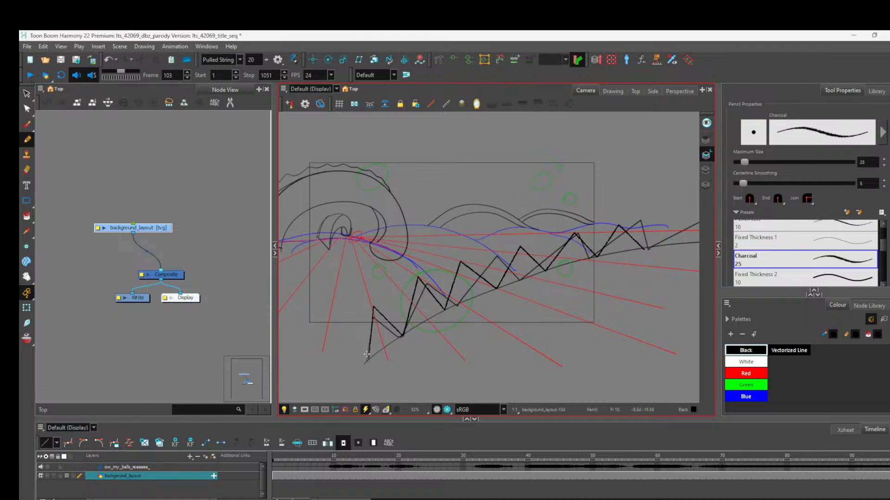
pyautogui.moveTo(368, 359)
pyautogui.mouseDown()
pyautogui.moveTo(481, 289)
pyautogui.moveTo(606, 250)
pyautogui.moveTo(666, 247)
pyautogui.mouseUp()
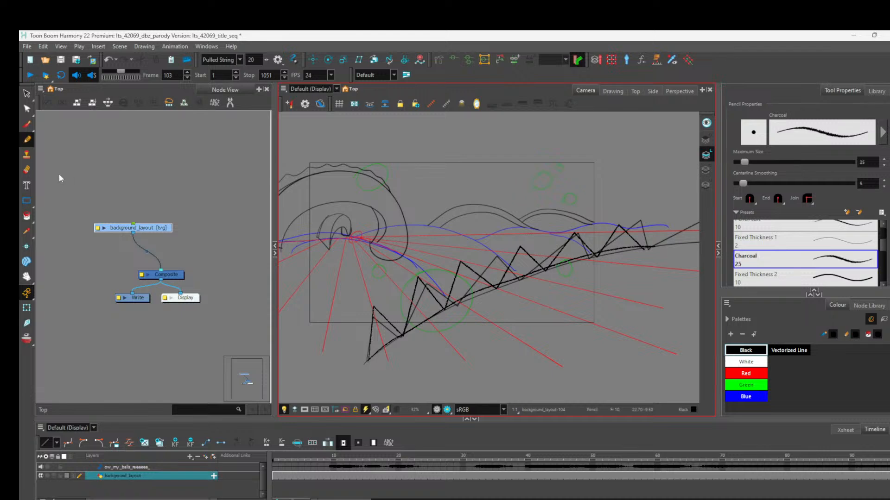
# Step: Reshape the leftmost charcoal peak into a curved, leaning point with the Contour Editor, undoing the shift of the second peak
pyautogui.click(27, 94)
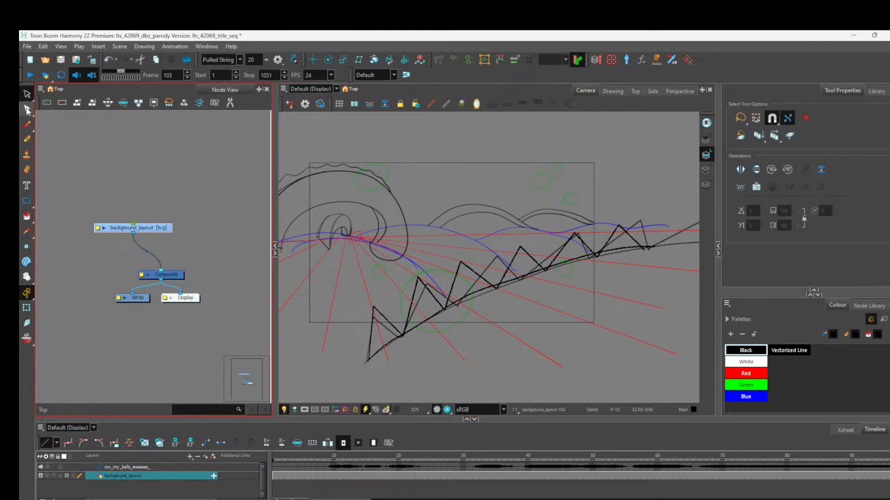
pyautogui.click(26, 109)
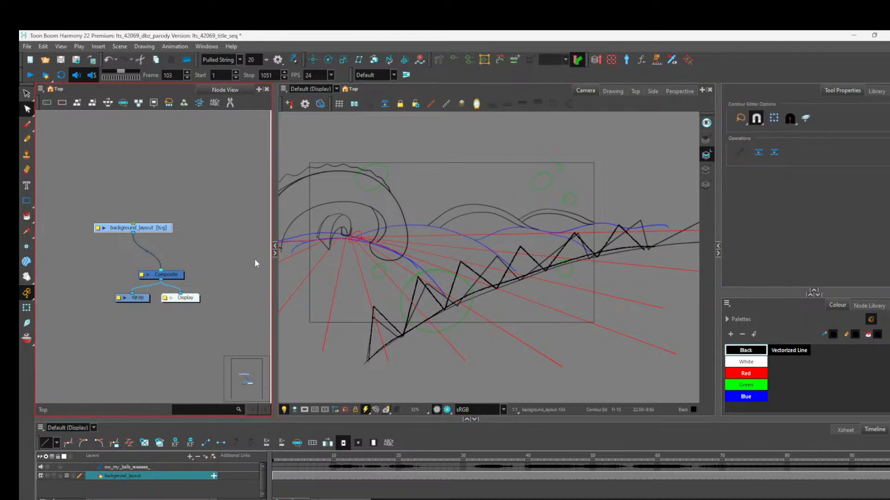
pyautogui.click(379, 317)
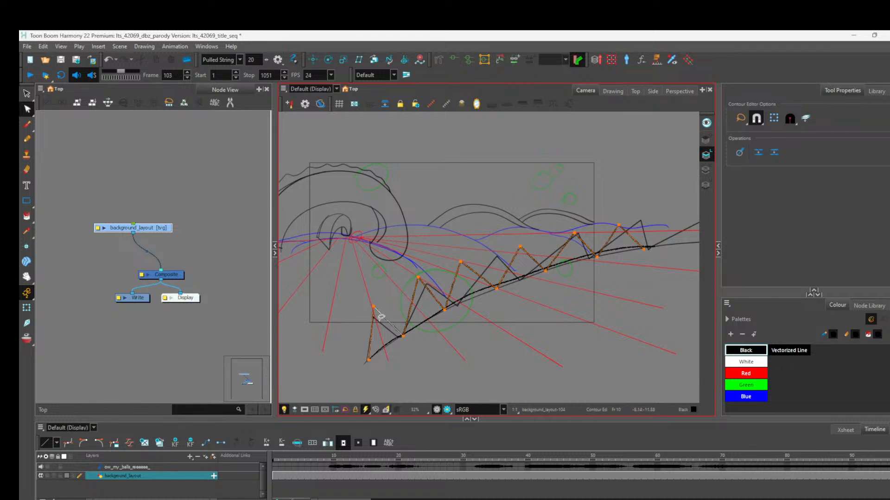
pyautogui.moveTo(376, 314)
pyautogui.mouseDown()
pyautogui.moveTo(383, 304)
pyautogui.moveTo(369, 329)
pyautogui.mouseUp()
pyautogui.click(380, 325)
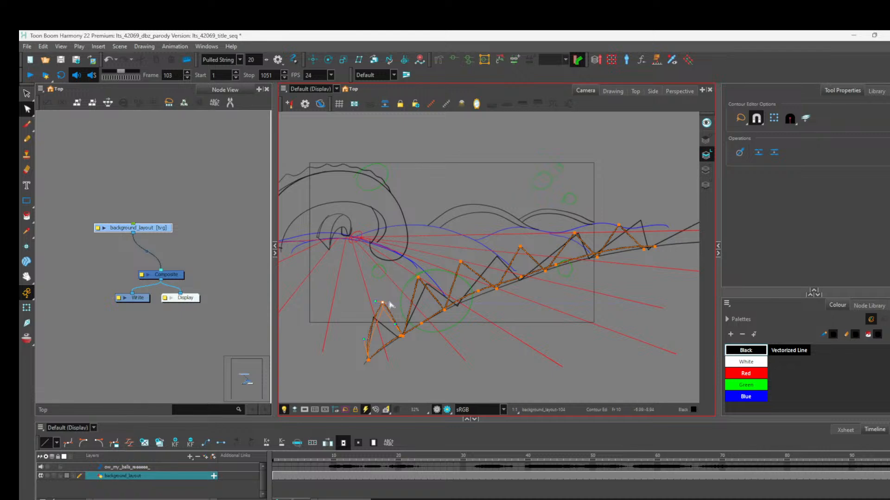
pyautogui.moveTo(389, 302); pyautogui.dragTo(386, 326)
pyautogui.moveTo(419, 277); pyautogui.dragTo(425, 277)
pyautogui.hotkey('ctrl', 'z')
pyautogui.scroll(2, 441, 269)
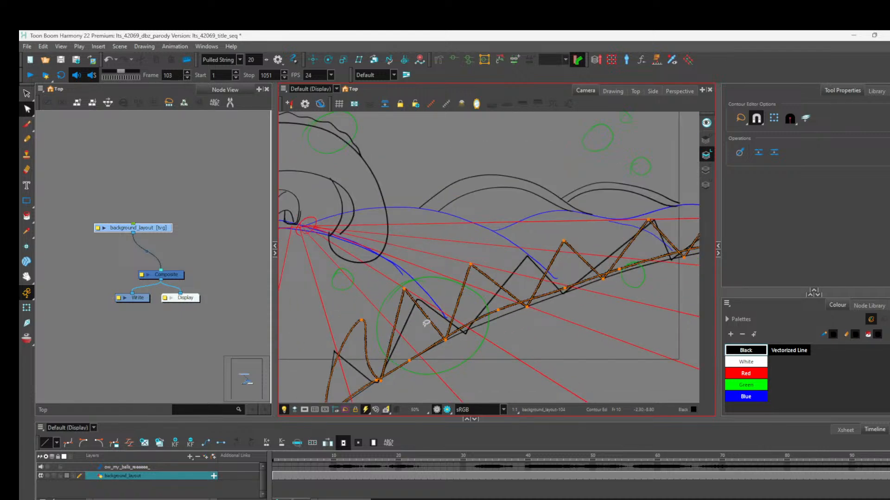
# Step: Reshape the second charcoal peak into a curved point leaning right, nudging its tip and the following valley to the right
pyautogui.scroll(-2, 427, 323)
pyautogui.scroll(2, 411, 327)
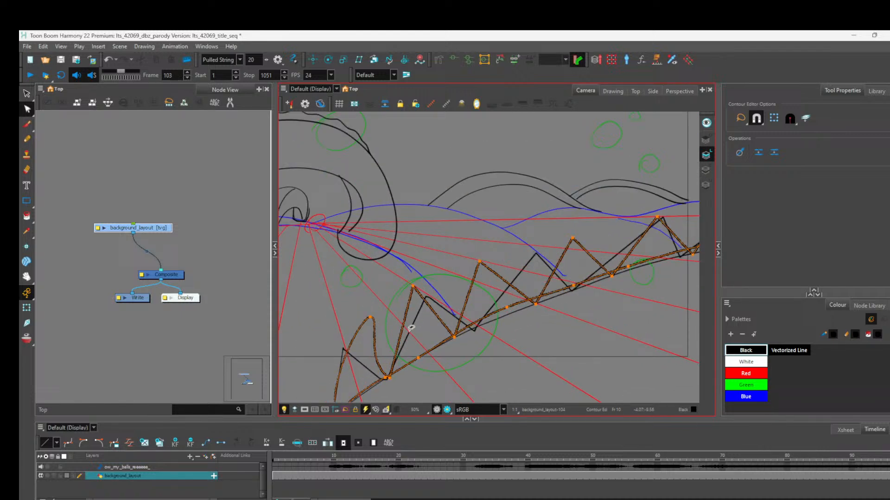
pyautogui.click(412, 288)
pyautogui.moveTo(400, 291); pyautogui.dragTo(399, 291)
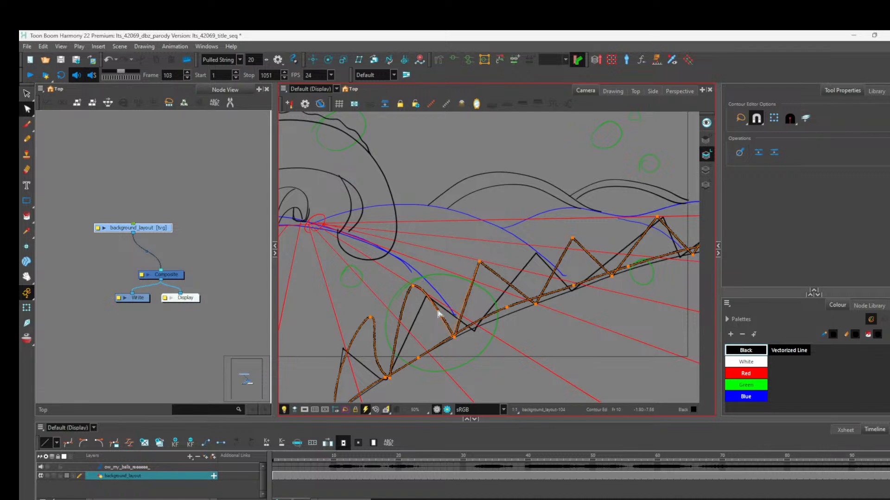
pyautogui.moveTo(438, 325); pyautogui.dragTo(436, 353)
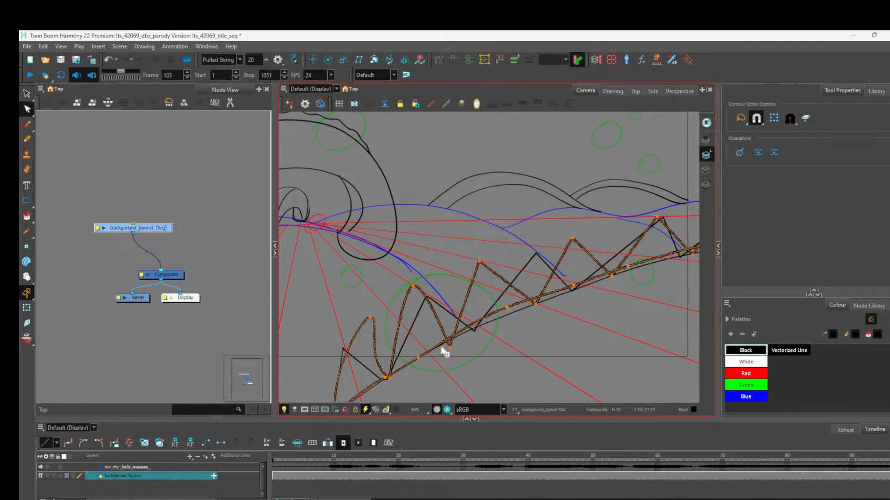
pyautogui.moveTo(458, 355); pyautogui.dragTo(456, 333)
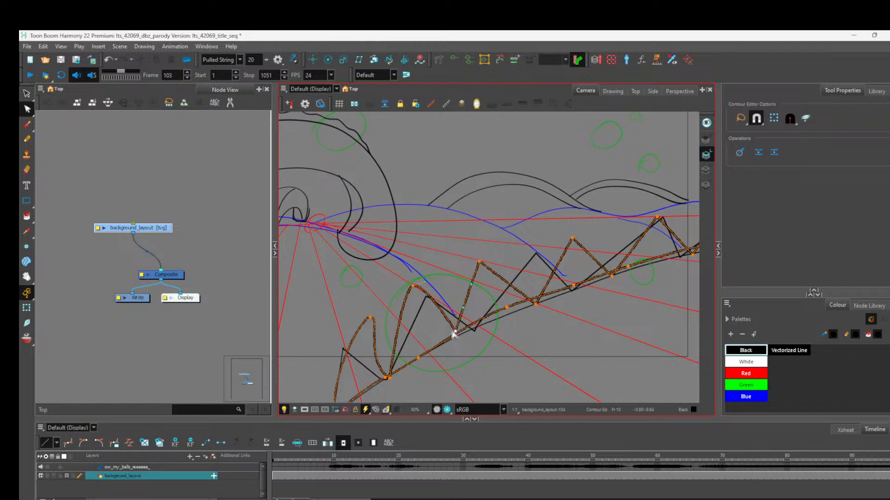
pyautogui.moveTo(464, 313); pyautogui.dragTo(453, 313)
pyautogui.moveTo(454, 332)
pyautogui.mouseDown()
pyautogui.moveTo(446, 331)
pyautogui.moveTo(458, 333)
pyautogui.mouseUp()
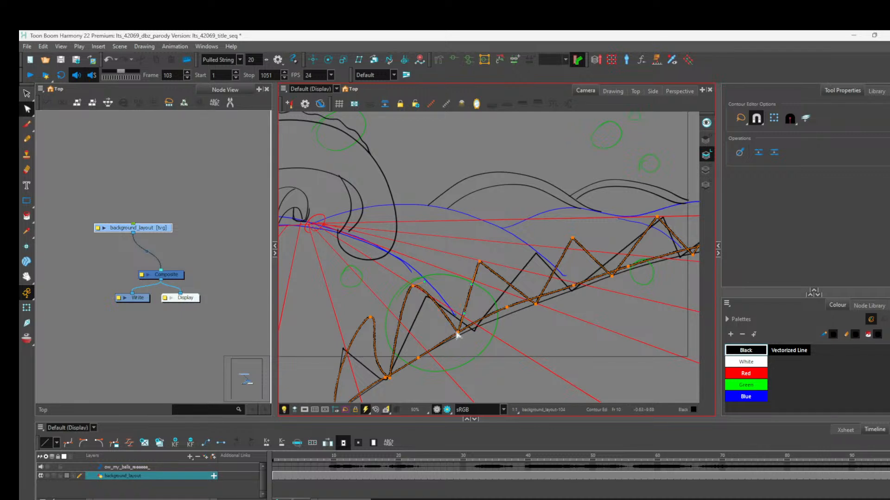
pyautogui.moveTo(455, 332); pyautogui.dragTo(393, 332)
pyautogui.moveTo(423, 293); pyautogui.dragTo(431, 287)
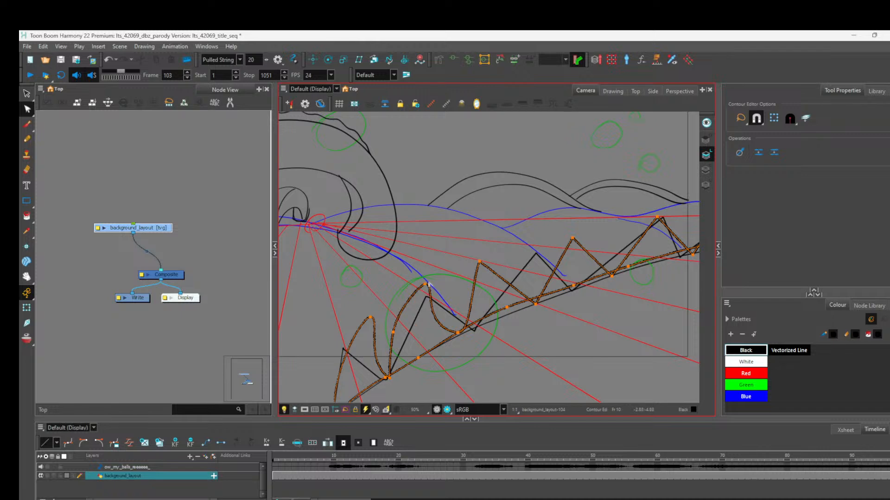
# Step: Curve the left slope of the third charcoal peak and shift the valley after it slightly left along the baseline
pyautogui.click(479, 262)
pyautogui.moveTo(471, 284); pyautogui.dragTo(475, 265)
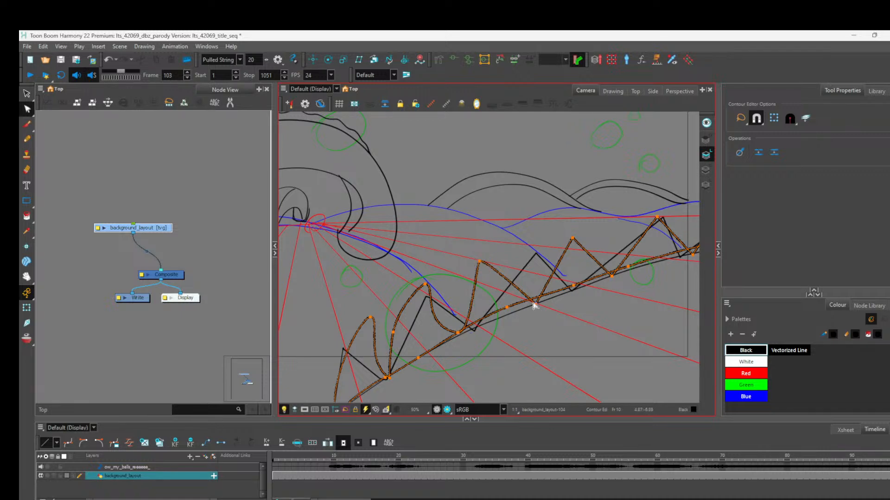
pyautogui.click(524, 301)
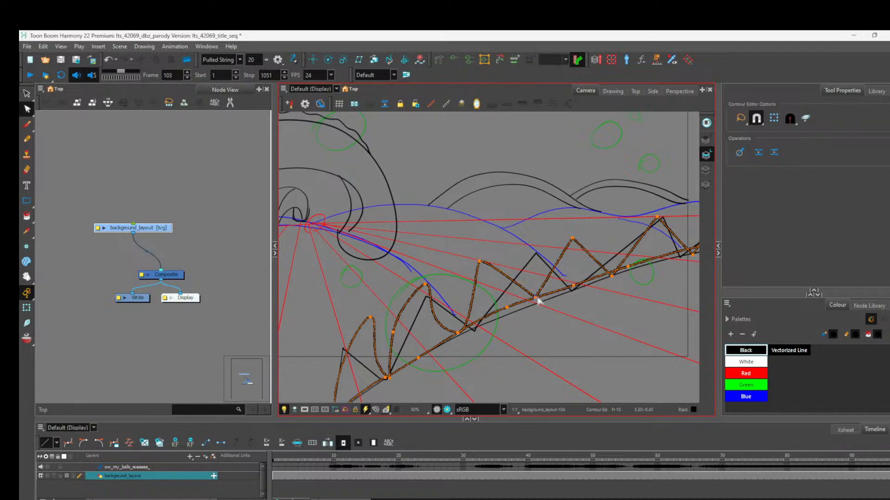
pyautogui.click(537, 300)
pyautogui.moveTo(536, 299); pyautogui.dragTo(531, 302)
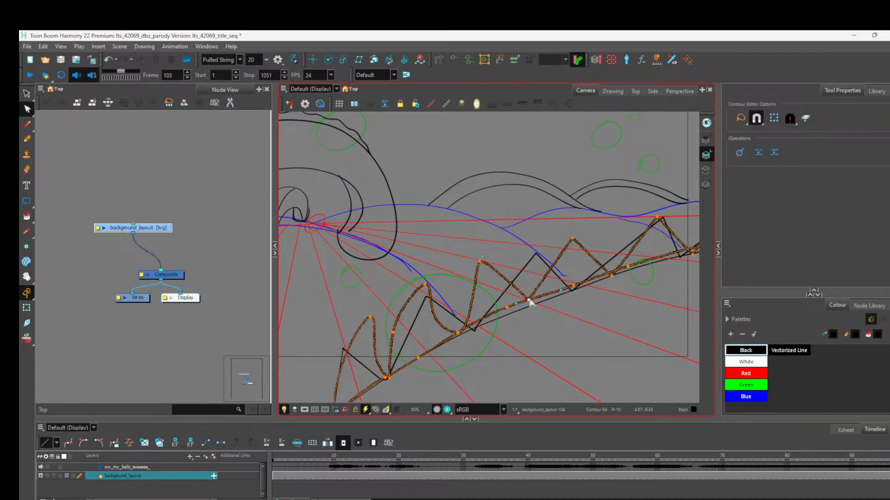
# Step: Bow the third peak's right slope inward to the valley and shift its rounded tip to the right, undoing the stray adjustment
pyautogui.click(512, 297)
pyautogui.hotkey('ctrl', 'z')
pyautogui.click(507, 307)
pyautogui.click(529, 300)
pyautogui.click(561, 292)
pyautogui.moveTo(527, 306)
pyautogui.mouseDown()
pyautogui.moveTo(535, 310)
pyautogui.moveTo(519, 307)
pyautogui.moveTo(536, 307)
pyautogui.mouseUp()
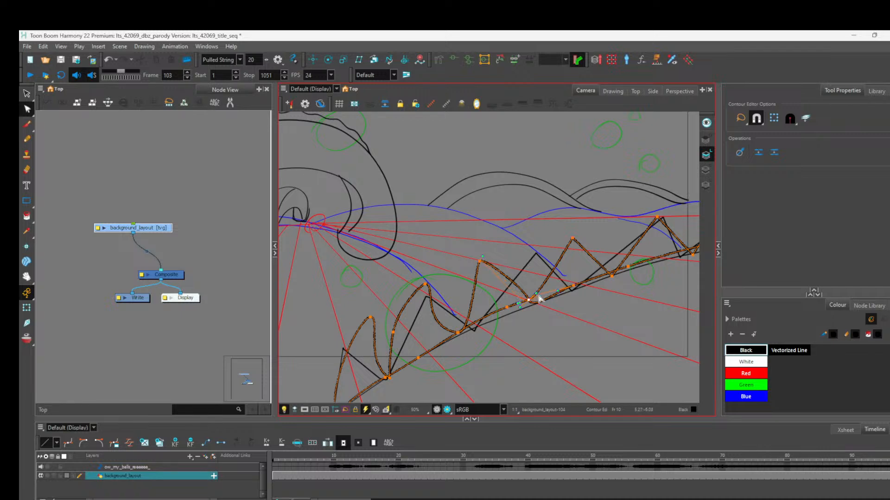
pyautogui.moveTo(520, 300); pyautogui.dragTo(509, 265)
pyautogui.click(480, 261)
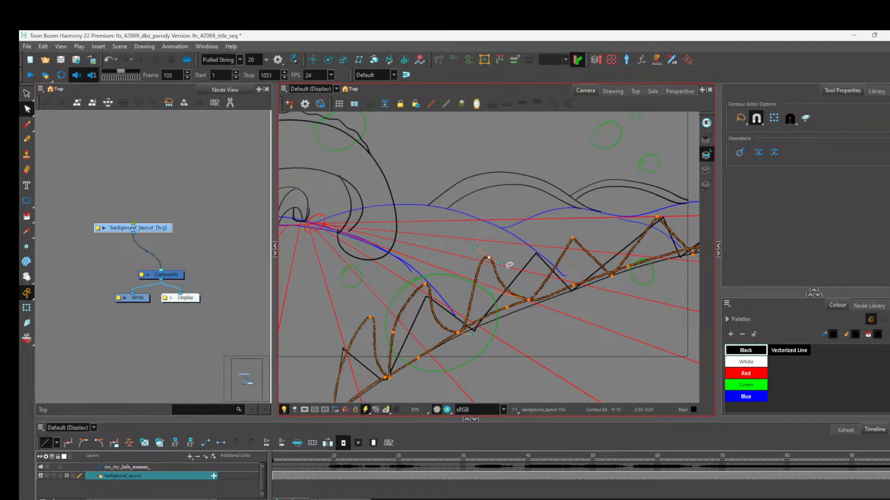
# Step: Curve the fourth peak's left slope, round its tip and shift the tip slightly up and to the right
pyautogui.click(533, 302)
pyautogui.click(529, 301)
pyautogui.moveTo(543, 302); pyautogui.dragTo(548, 300)
pyautogui.click(573, 239)
pyautogui.moveTo(560, 241); pyautogui.dragTo(560, 240)
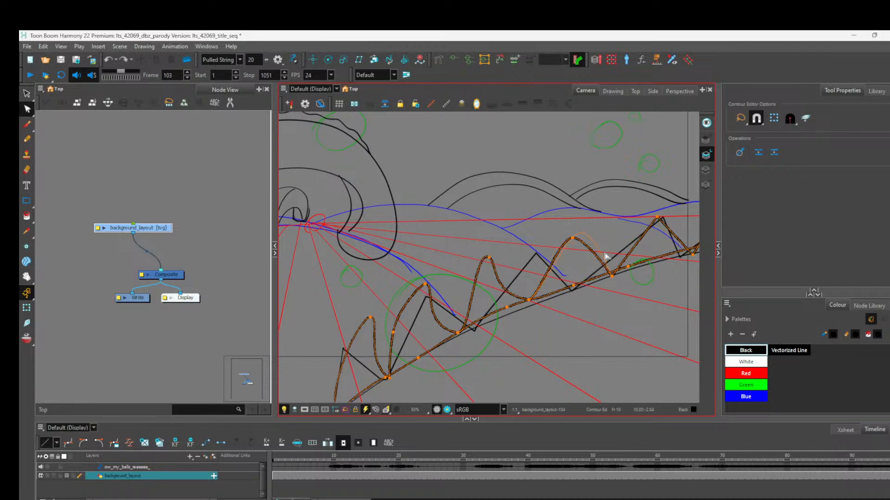
pyautogui.moveTo(597, 260); pyautogui.dragTo(604, 259)
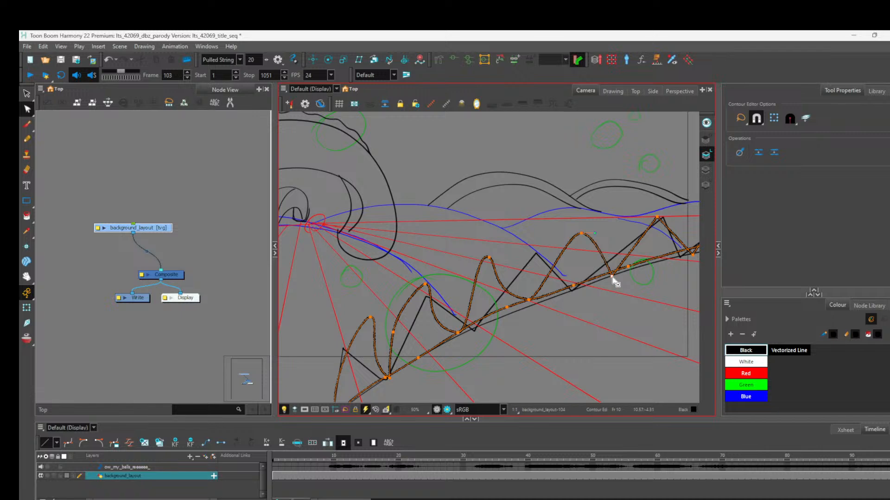
# Step: Settle the valley after the fourth peak on the baseline, bow the right slope inward and tilt the rounded tip's handle
pyautogui.click(614, 271)
pyautogui.click(615, 272)
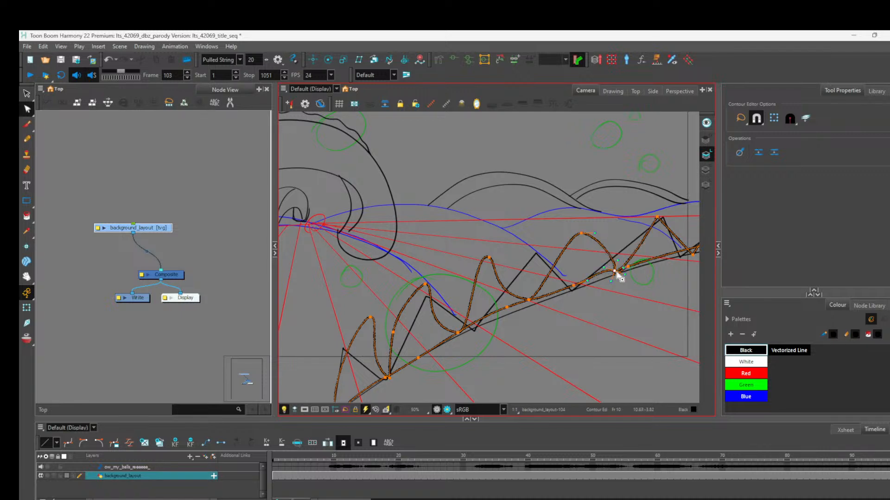
pyautogui.moveTo(608, 271); pyautogui.dragTo(611, 268)
pyautogui.click(607, 276)
pyautogui.moveTo(614, 263); pyautogui.dragTo(575, 261)
pyautogui.click(581, 234)
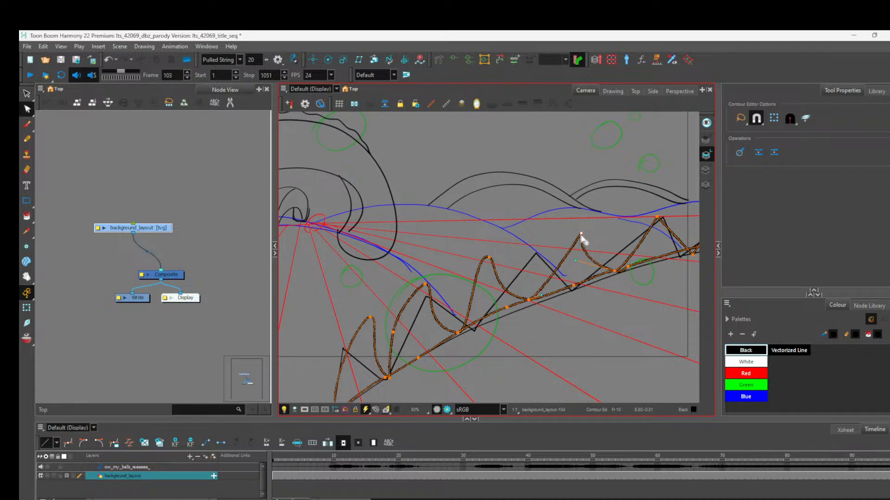
pyautogui.keyDown('alt'); pyautogui.click(581, 236); pyautogui.keyUp('alt')
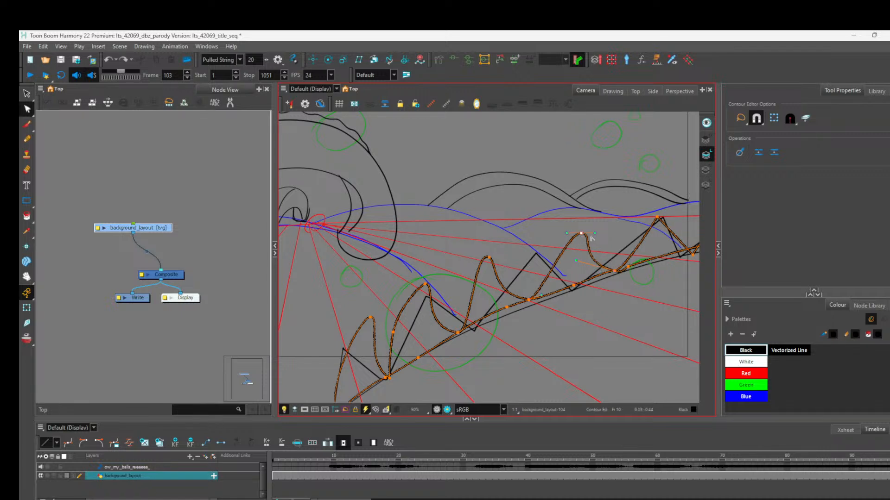
pyautogui.moveTo(591, 237)
pyautogui.mouseDown()
pyautogui.moveTo(601, 242)
pyautogui.moveTo(600, 232)
pyautogui.moveTo(595, 238)
pyautogui.mouseUp()
pyautogui.click(627, 270)
pyautogui.moveTo(627, 271); pyautogui.dragTo(628, 274)
pyautogui.hotkey('ctrl', 'z')
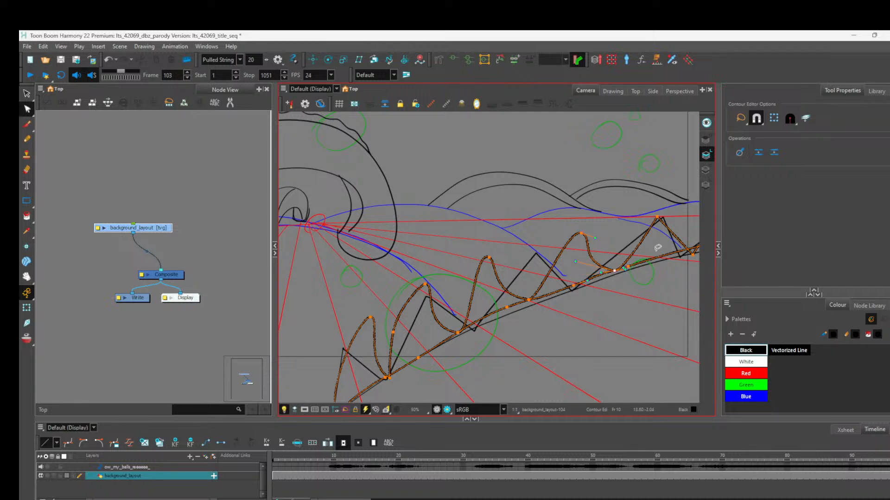
# Step: Round the fifth peak's tip, raise the valley after it to the baseline and shift the tip up and right
pyautogui.click(658, 219)
pyautogui.moveTo(650, 216); pyautogui.dragTo(648, 219)
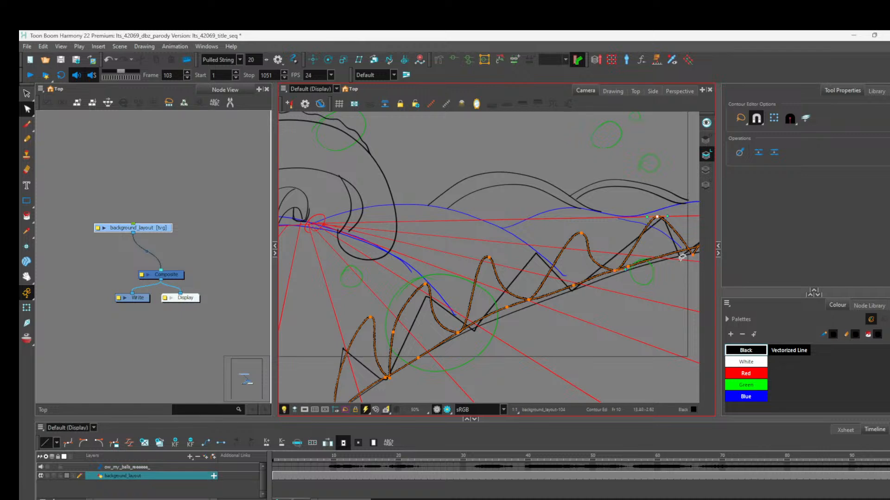
pyautogui.moveTo(693, 256); pyautogui.dragTo(691, 247)
pyautogui.click(658, 218)
pyautogui.moveTo(657, 219)
pyautogui.mouseDown()
pyautogui.moveTo(644, 220)
pyautogui.moveTo(668, 211)
pyautogui.mouseUp()
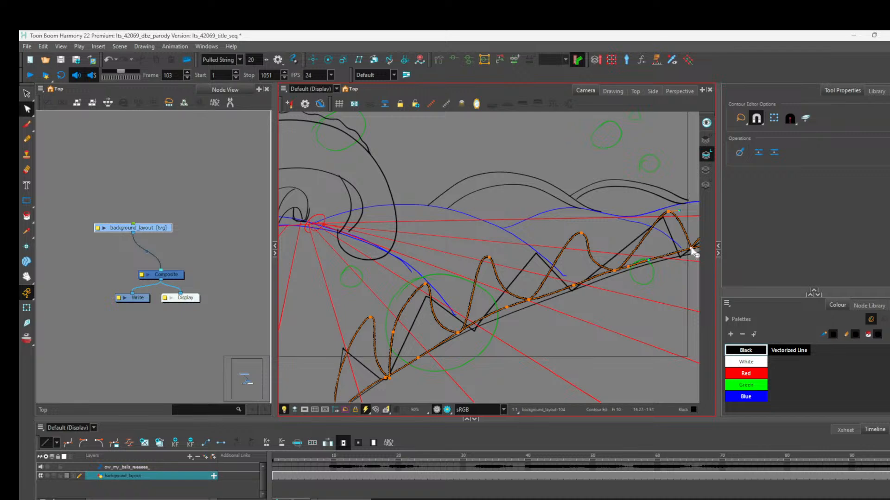
# Step: Adjust the handles at the fifth peak's tip and following valley to bow its right slope deeply inward
pyautogui.click(691, 249)
pyautogui.scroll(-1, 484, 282)
pyautogui.scroll(1, 581, 269)
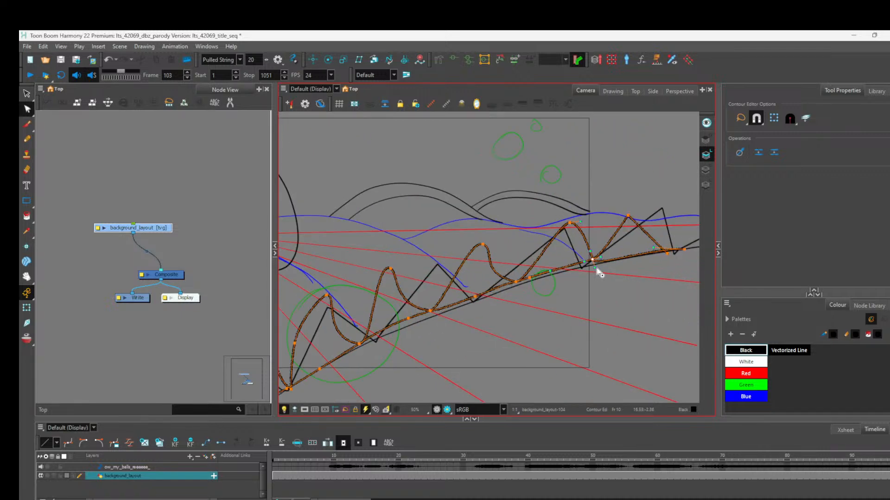
pyautogui.scroll(1, 596, 263)
pyautogui.moveTo(588, 255); pyautogui.dragTo(542, 237)
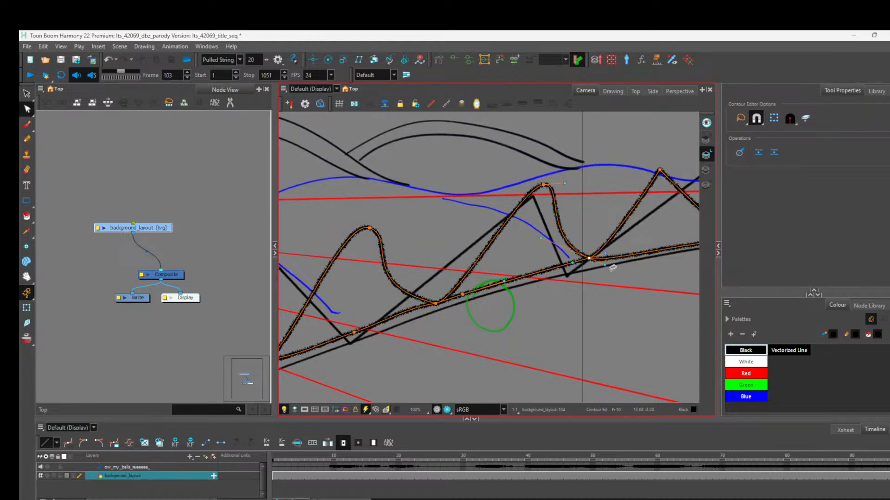
pyautogui.moveTo(605, 265); pyautogui.dragTo(606, 254)
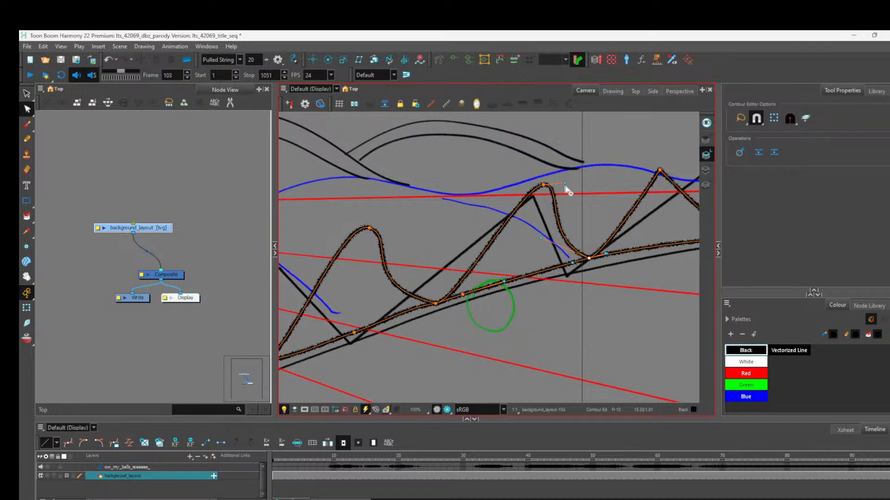
pyautogui.moveTo(564, 184); pyautogui.dragTo(574, 186)
pyautogui.moveTo(547, 237); pyautogui.dragTo(527, 243)
# Step: Bow the sixth peak's right slope inward and raise its end point onto the baseline
pyautogui.scroll(-4, 548, 242)
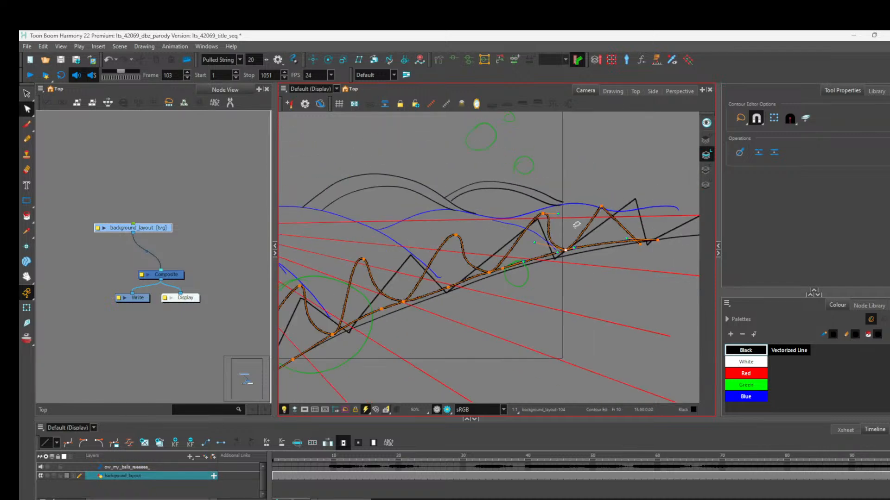
pyautogui.scroll(2, 576, 224)
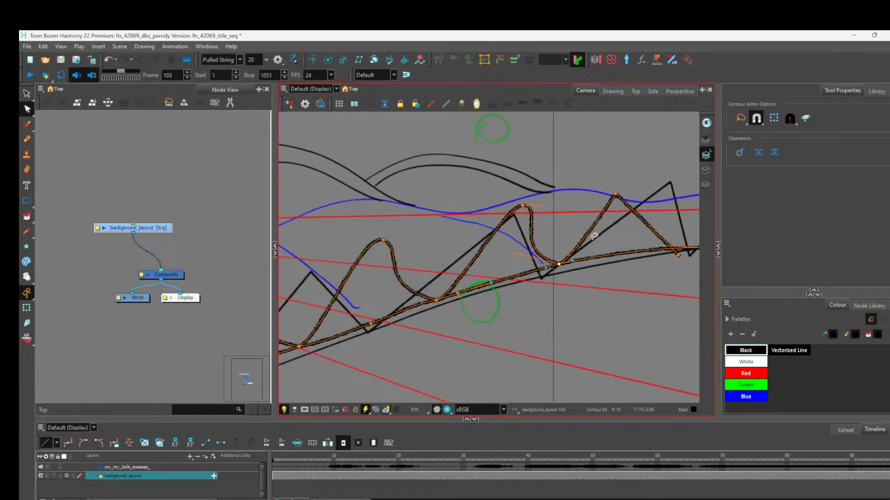
pyautogui.click(615, 194)
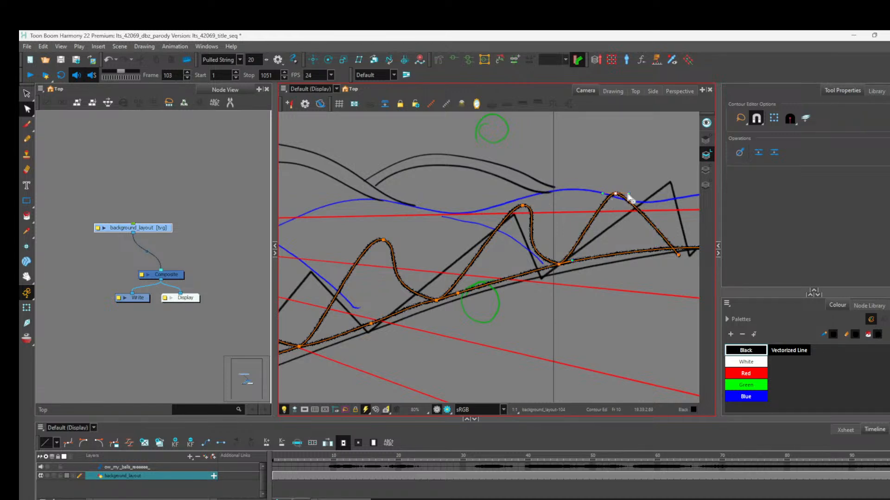
pyautogui.moveTo(629, 193); pyautogui.dragTo(617, 233)
pyautogui.moveTo(679, 256); pyautogui.dragTo(678, 248)
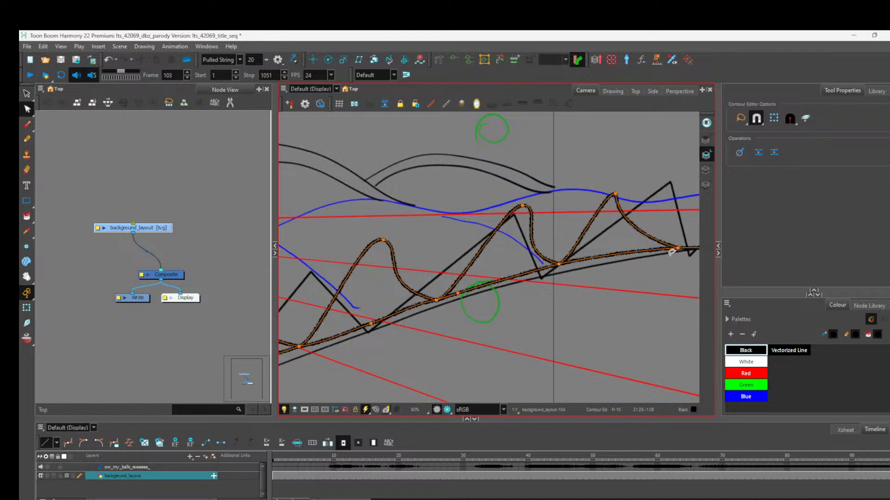
# Step: Move the third peak's tip slightly down and to the right, then deselect the peak line
pyautogui.scroll(-5, 586, 266)
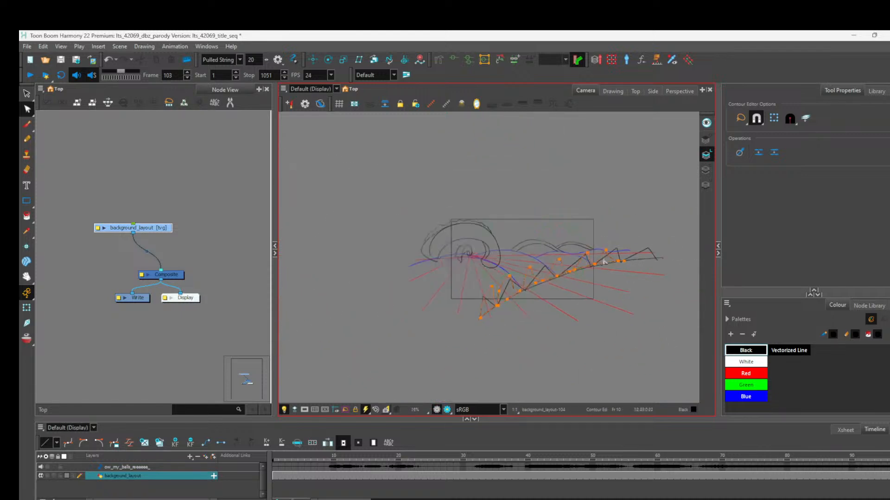
pyautogui.scroll(3, 602, 265)
pyautogui.scroll(-1, 604, 264)
pyautogui.scroll(1, 515, 303)
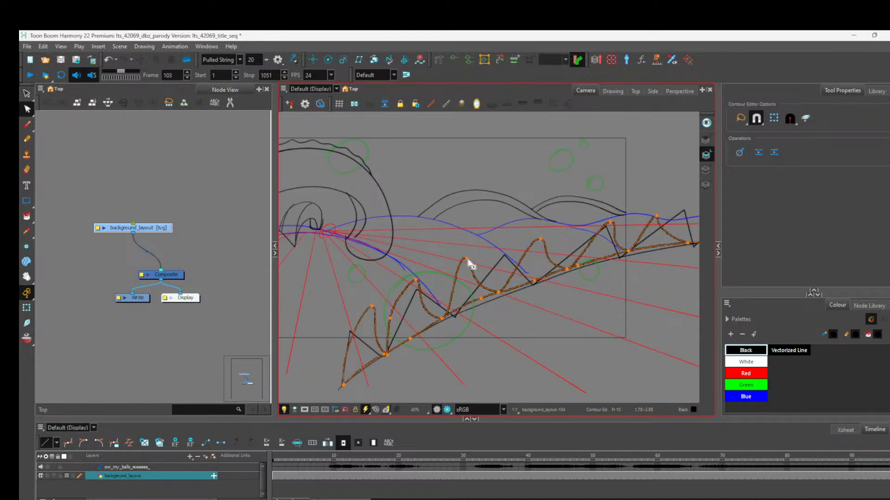
pyautogui.moveTo(469, 263); pyautogui.dragTo(479, 267)
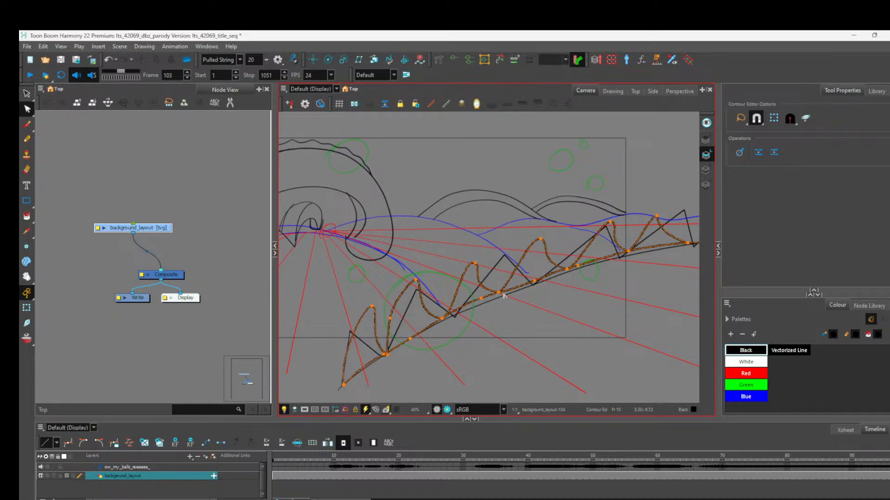
pyautogui.click(498, 293)
pyautogui.click(508, 314)
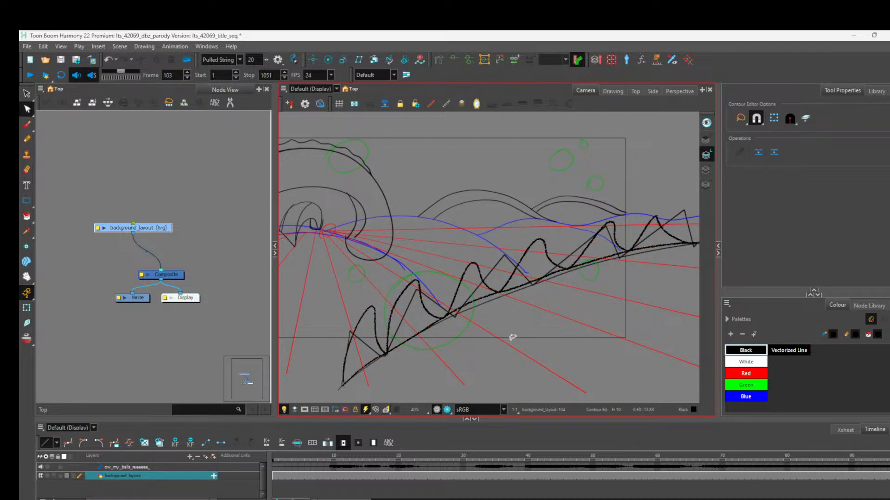
# Step: Select the baseline and peak strokes together, and raise the valley between the first two peaks above the baseline
pyautogui.scroll(-3, 462, 266)
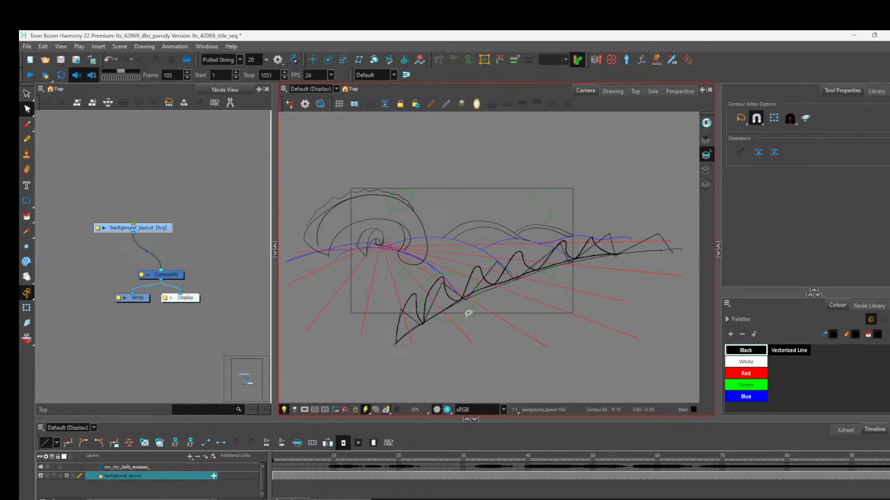
pyautogui.click(444, 314)
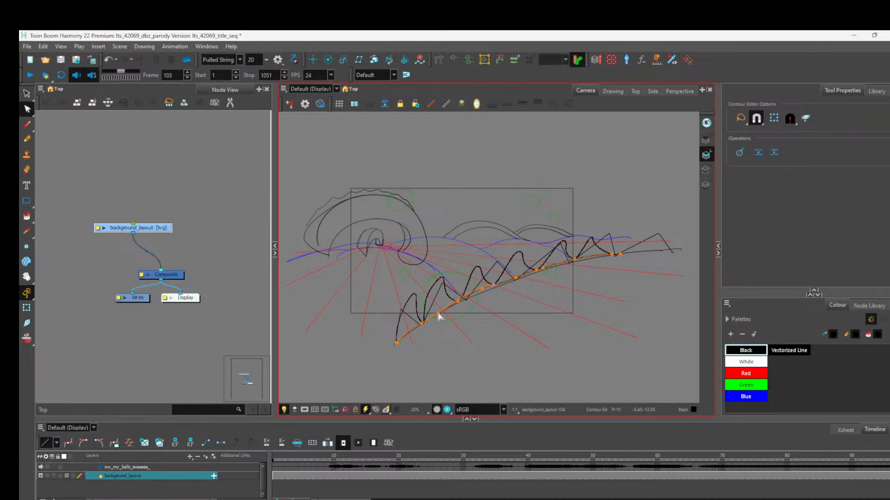
pyautogui.keyDown('shift'); pyautogui.click(438, 315); pyautogui.keyUp('shift')
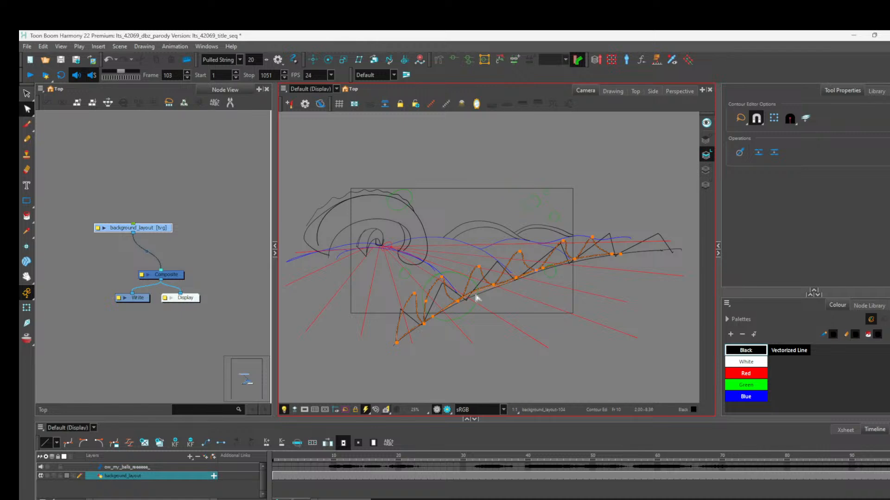
pyautogui.scroll(2, 477, 297)
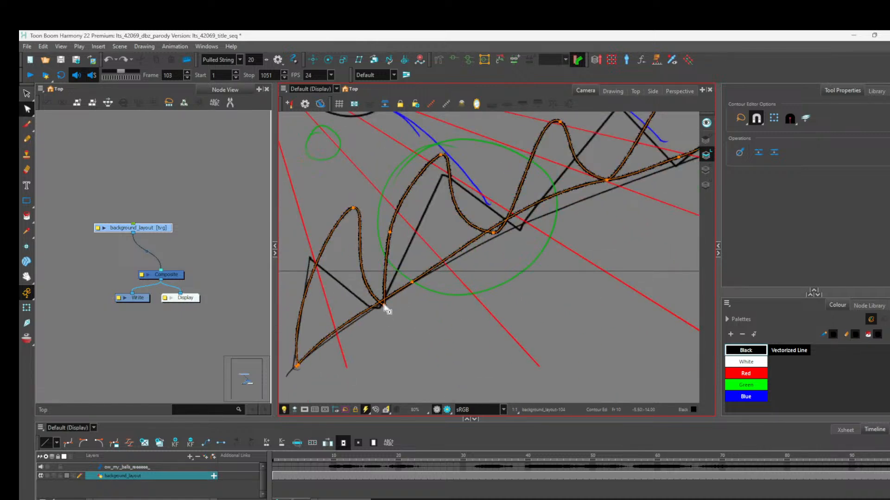
pyautogui.moveTo(385, 307); pyautogui.dragTo(376, 282)
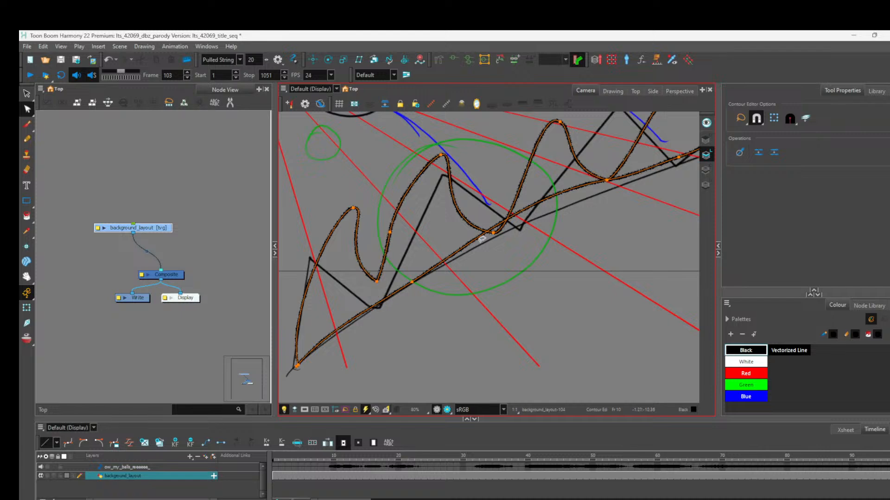
# Step: Raise the valley between the second and third peaks slightly above the baseline and save the scene
pyautogui.moveTo(495, 235)
pyautogui.mouseDown()
pyautogui.moveTo(491, 214)
pyautogui.moveTo(491, 223)
pyautogui.moveTo(504, 218)
pyautogui.moveTo(494, 225)
pyautogui.mouseUp()
pyautogui.click(492, 224)
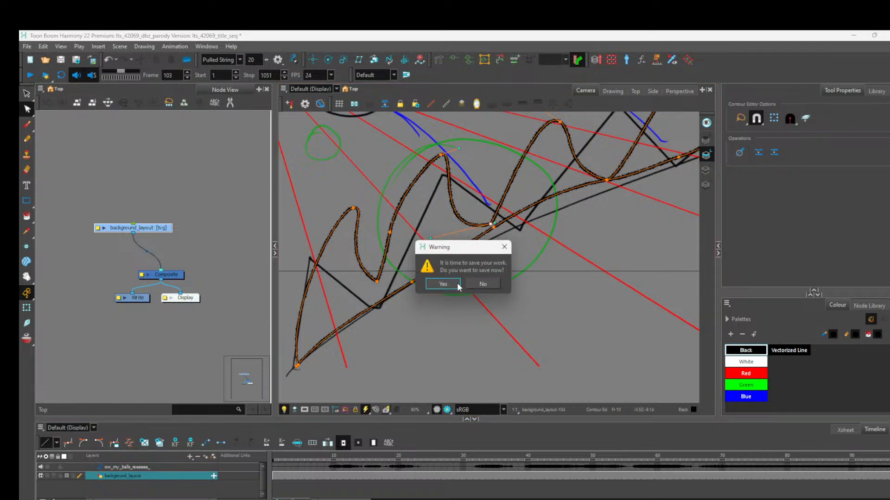
pyautogui.click(458, 287)
pyautogui.scroll(-2, 498, 236)
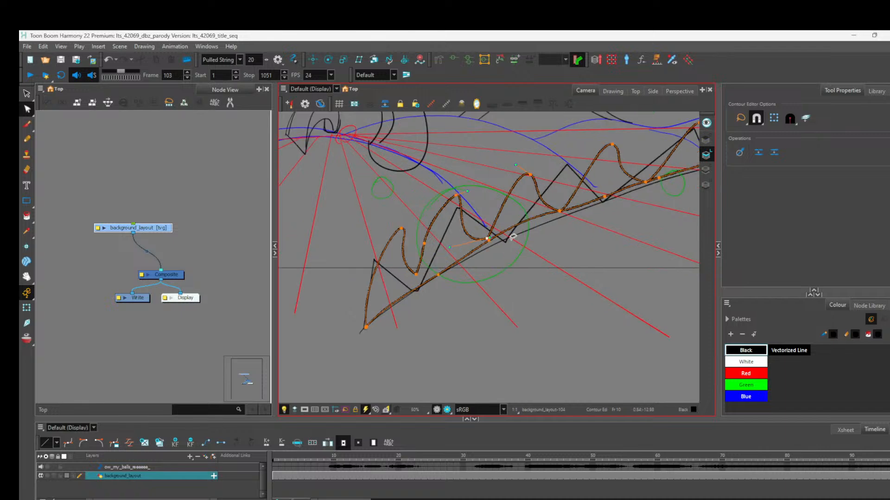
# Step: Delete the surplus points along the baseline and align the valley between the third and fourth peaks with it
pyautogui.click(439, 276)
pyautogui.press('Delete')
pyautogui.moveTo(560, 211); pyautogui.dragTo(563, 208)
pyautogui.click(605, 197)
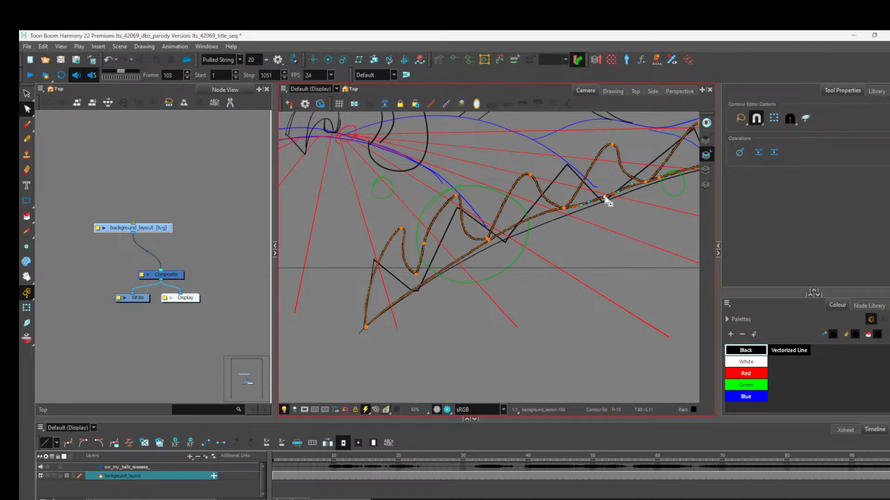
pyautogui.press('Delete')
pyautogui.scroll(-2, 571, 189)
pyautogui.scroll(2, 623, 187)
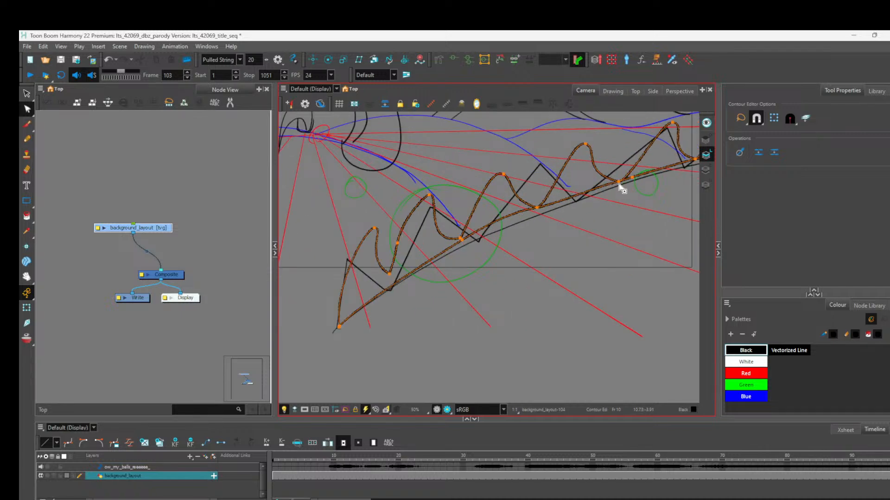
pyautogui.press('Delete')
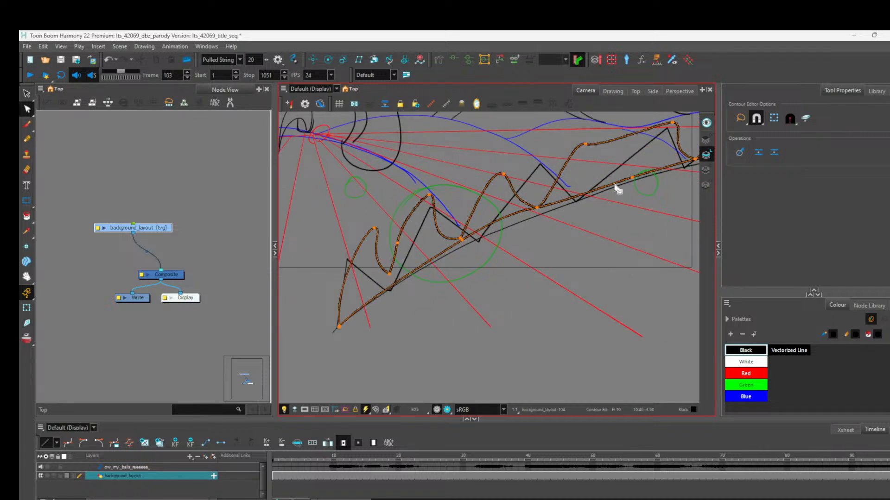
pyautogui.hotkey('ctrl', 'z')
# Step: Refine the baseline's curve around the third valley and lower the first two valleys onto the baseline
pyautogui.moveTo(555, 205); pyautogui.dragTo(557, 202)
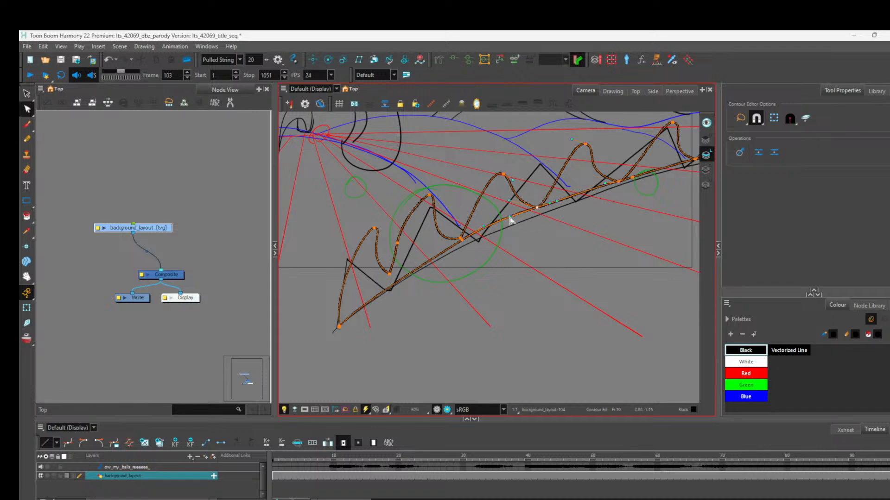
pyautogui.moveTo(510, 218); pyautogui.dragTo(510, 217)
pyautogui.moveTo(460, 238); pyautogui.dragTo(458, 242)
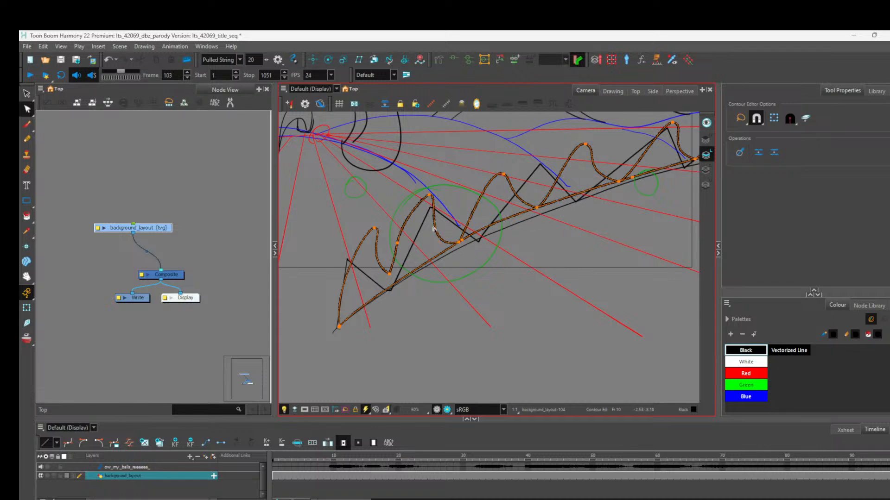
pyautogui.moveTo(389, 274); pyautogui.dragTo(390, 286)
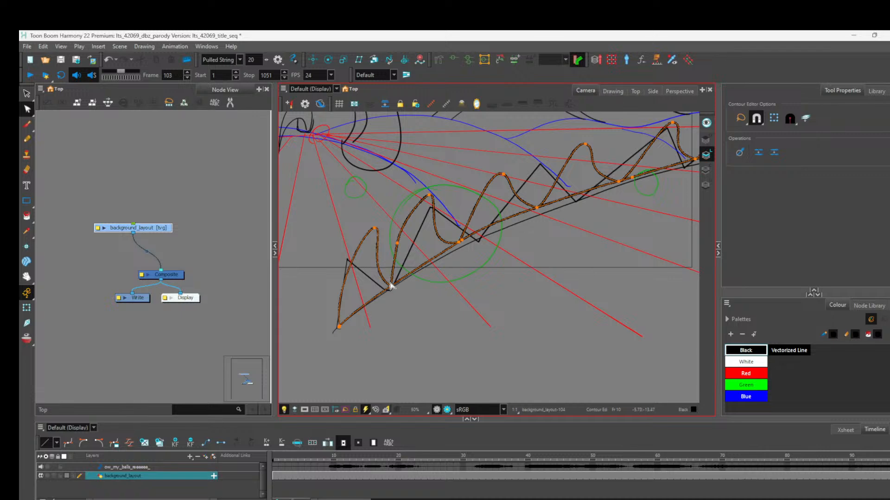
# Step: Examine the whole row of peaks and its baseline against the rough underlay and camera frame
pyautogui.scroll(-1, 568, 234)
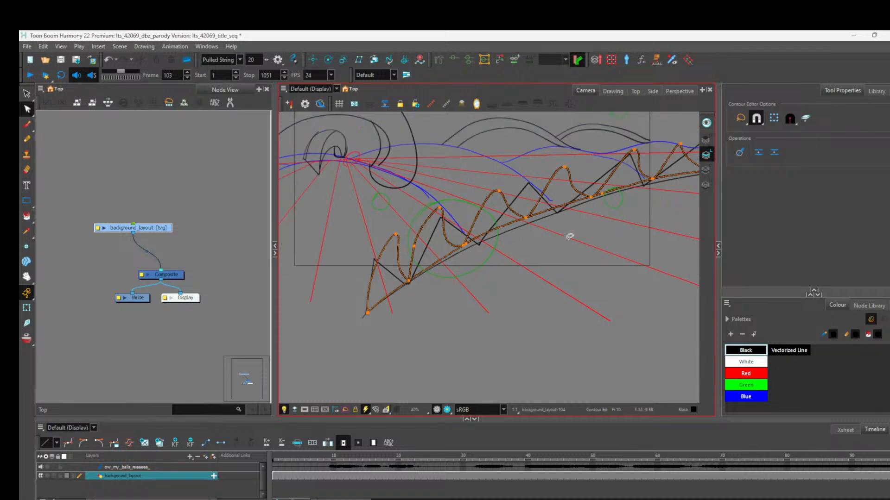
pyautogui.scroll(-1, 602, 220)
pyautogui.scroll(-1, 609, 217)
pyautogui.scroll(1, 650, 213)
pyautogui.scroll(1, 640, 208)
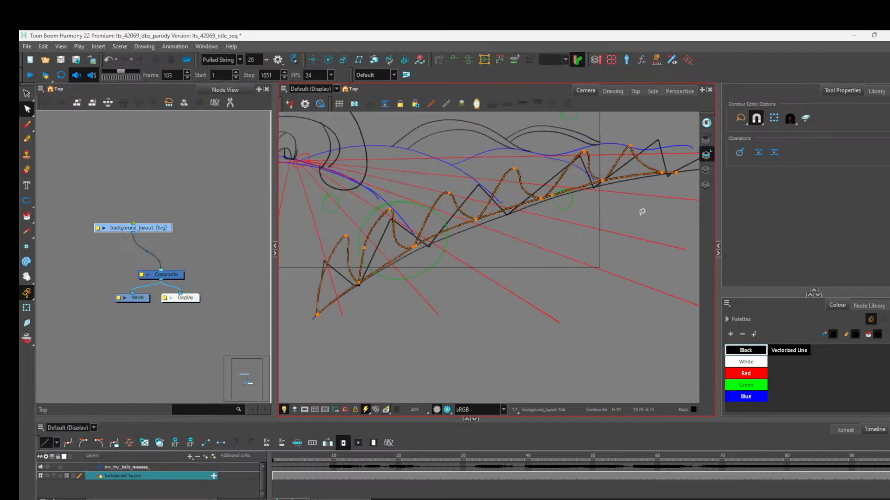
pyautogui.scroll(-1, 567, 208)
pyautogui.scroll(1, 607, 214)
pyautogui.scroll(-1, 588, 201)
pyautogui.scroll(1, 572, 210)
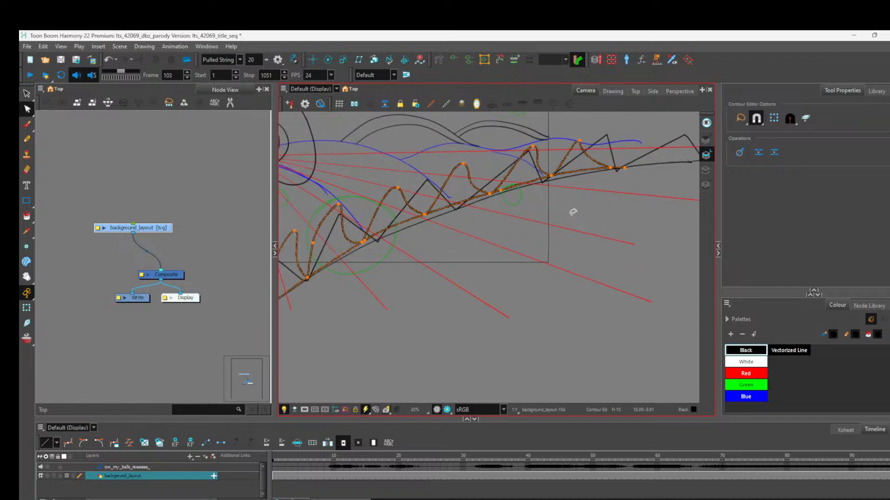
pyautogui.scroll(-1, 492, 242)
pyautogui.scroll(1, 419, 264)
pyautogui.scroll(-1, 432, 262)
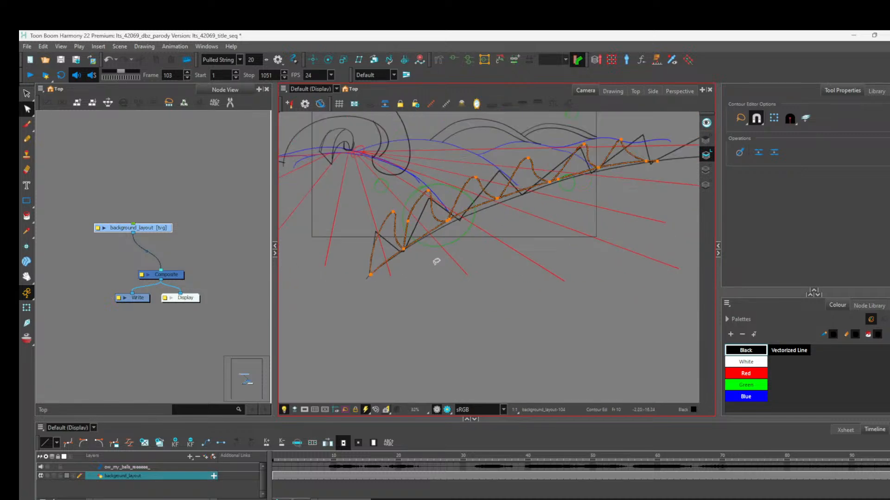
pyautogui.scroll(1, 438, 261)
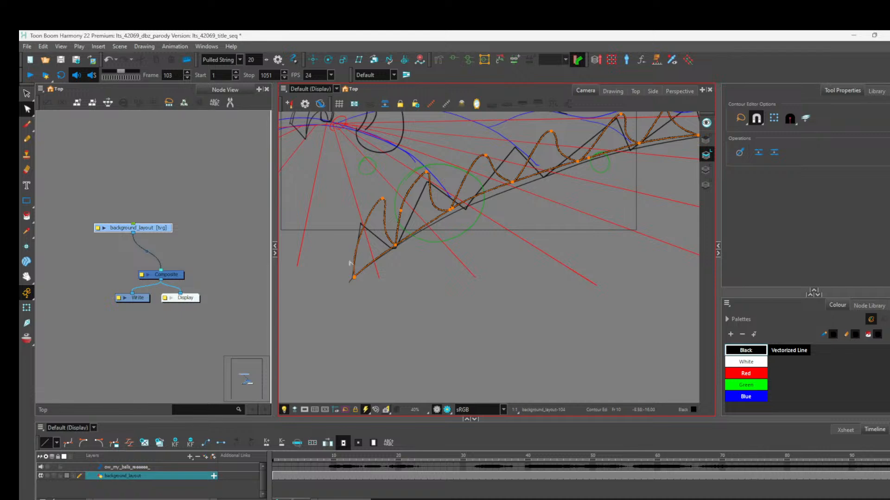
# Step: Draw a curved Charcoal pencil line just below the baseline, running from the last peak's end back to the first peak's base
pyautogui.click(27, 139)
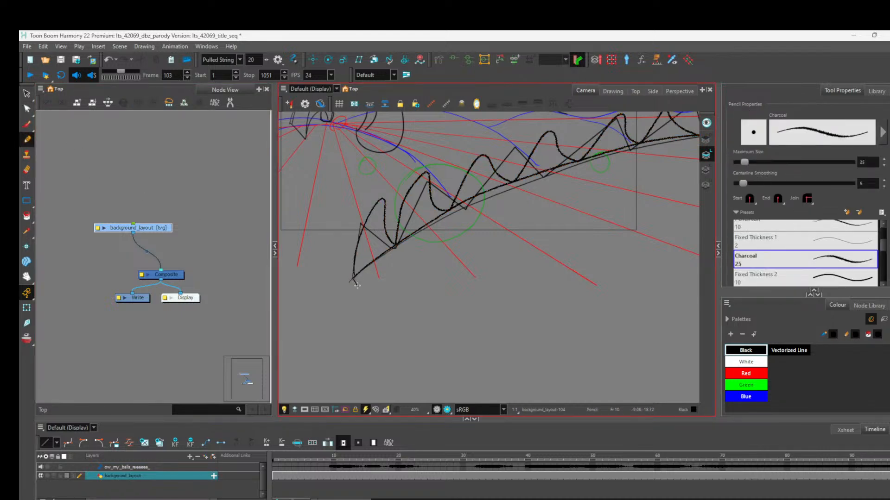
pyautogui.moveTo(358, 283); pyautogui.dragTo(513, 191)
pyautogui.hotkey('ctrl', 'z')
pyautogui.moveTo(356, 277)
pyautogui.mouseDown()
pyautogui.moveTo(503, 194)
pyautogui.moveTo(705, 137)
pyautogui.mouseUp()
pyautogui.scroll(3, 595, 212)
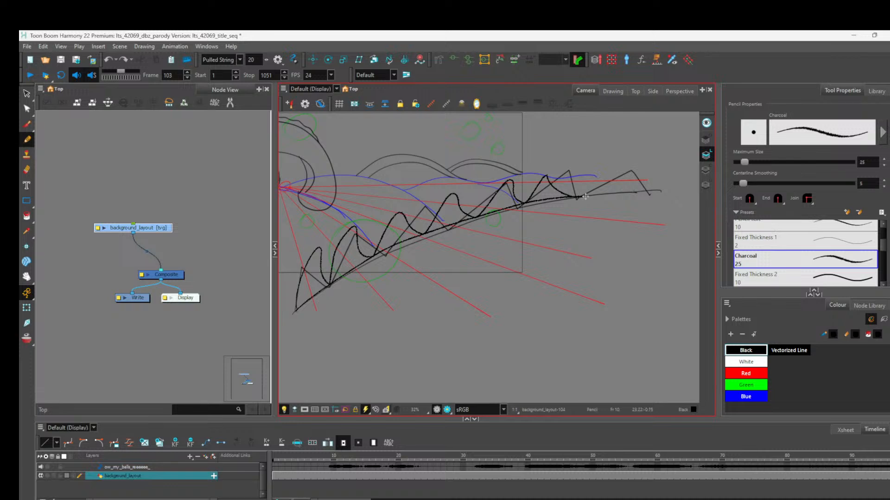
pyautogui.moveTo(581, 203)
pyautogui.mouseDown()
pyautogui.moveTo(492, 219)
pyautogui.moveTo(289, 313)
pyautogui.moveTo(297, 299)
pyautogui.mouseUp()
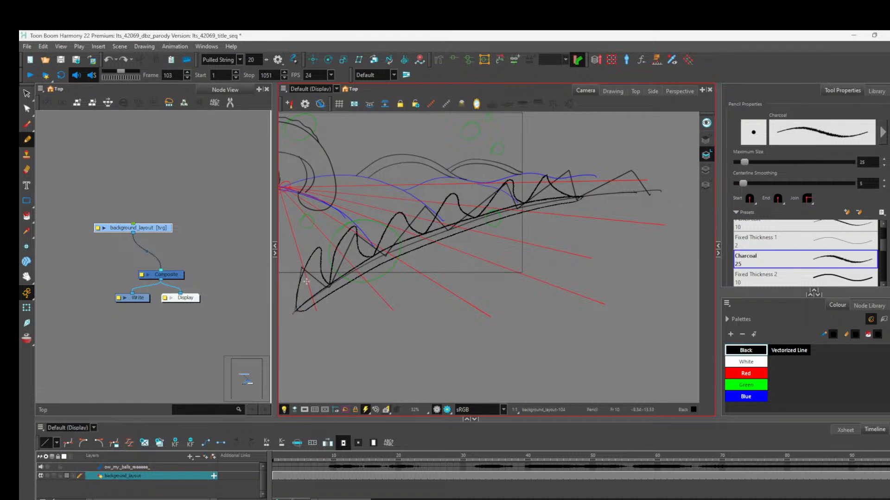
# Step: Inspect the new lower line and its spacing from the baseline along the full row of peaks
pyautogui.scroll(4, 651, 197)
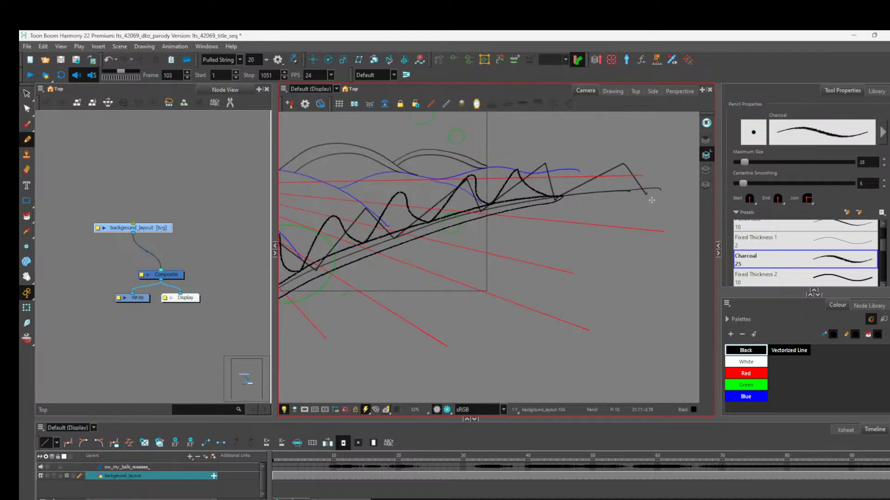
pyautogui.scroll(-2, 605, 226)
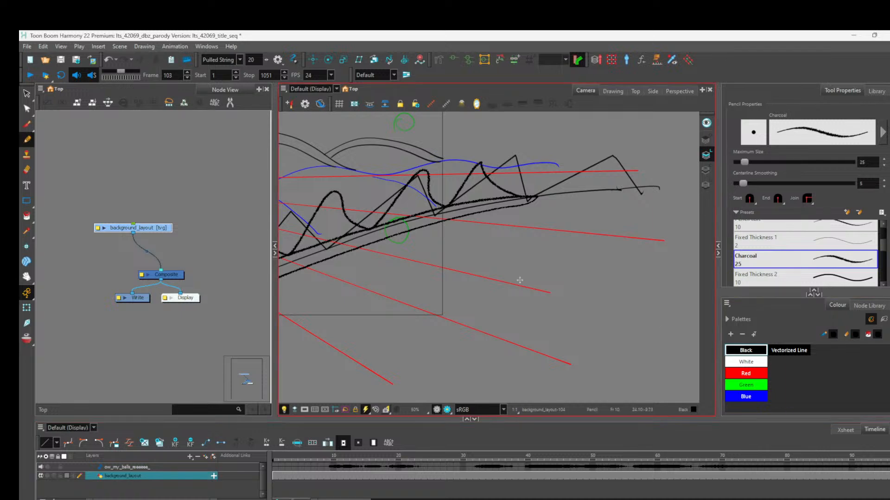
pyautogui.scroll(-4, 484, 267)
pyautogui.scroll(-1, 367, 282)
pyautogui.scroll(5, 362, 285)
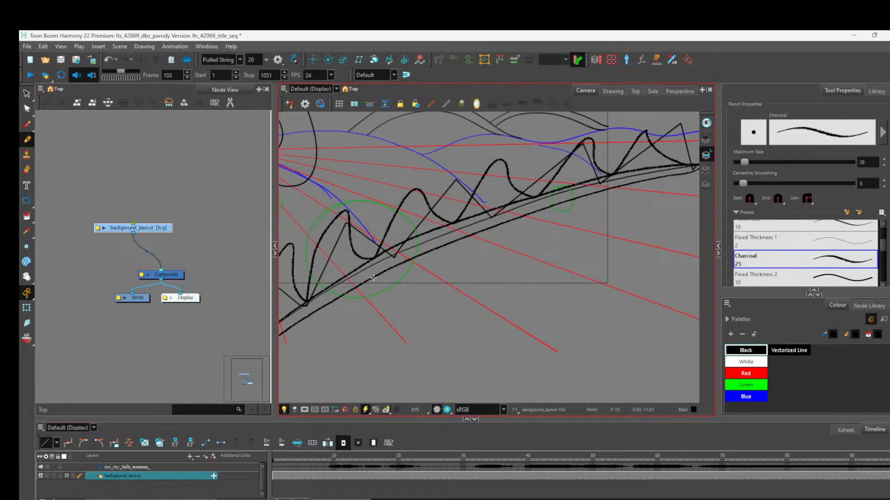
pyautogui.scroll(-3, 408, 271)
pyautogui.scroll(2, 436, 273)
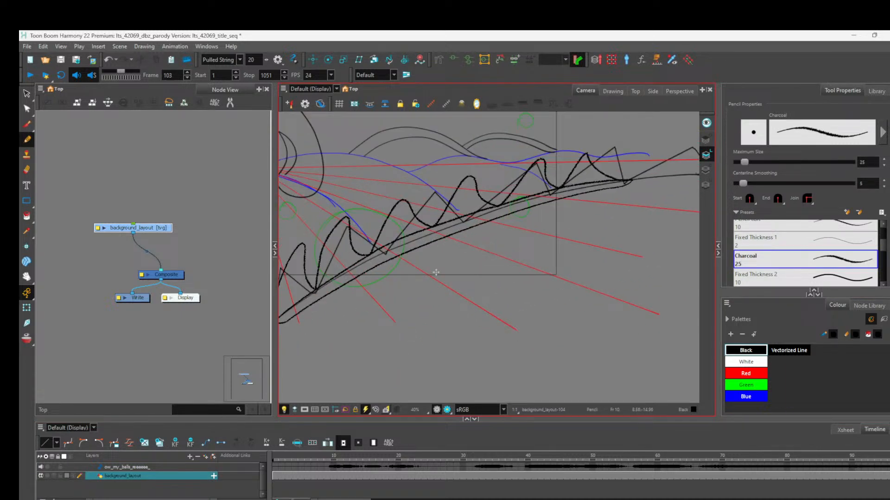
pyautogui.scroll(-1, 436, 273)
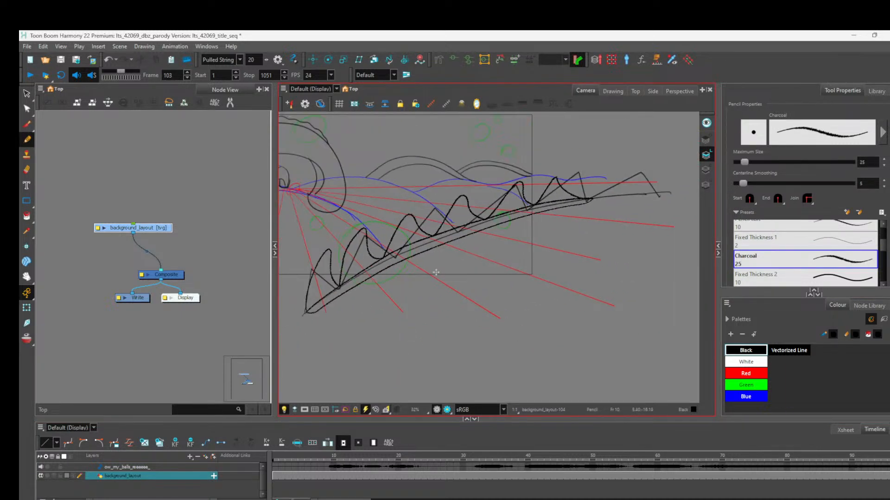
pyautogui.scroll(1, 436, 273)
# Step: Smooth the lower line with the Contour Editor by removing surplus points and adjusting the curve near its middle
pyautogui.click(27, 124)
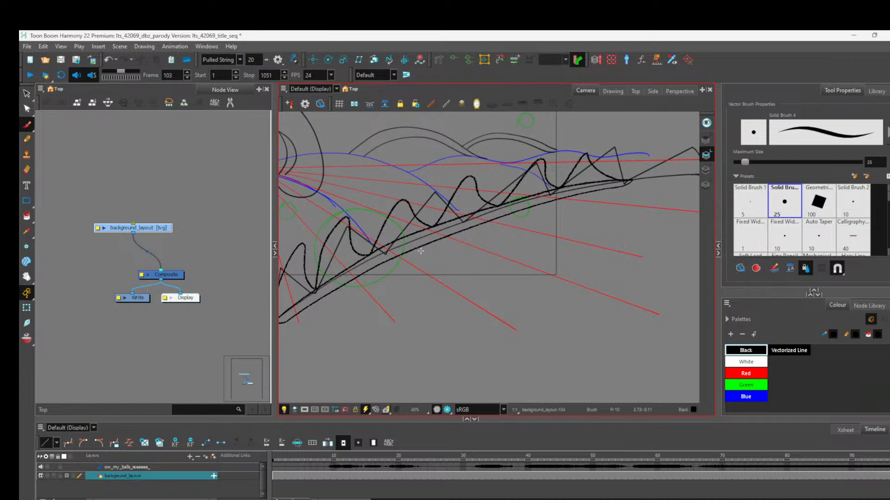
pyautogui.click(82, 183)
pyautogui.click(26, 110)
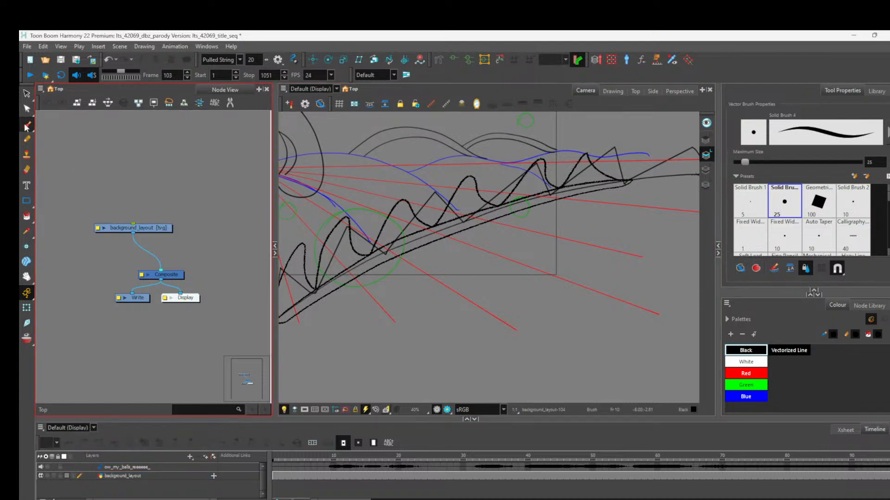
pyautogui.click(410, 244)
pyautogui.click(438, 240)
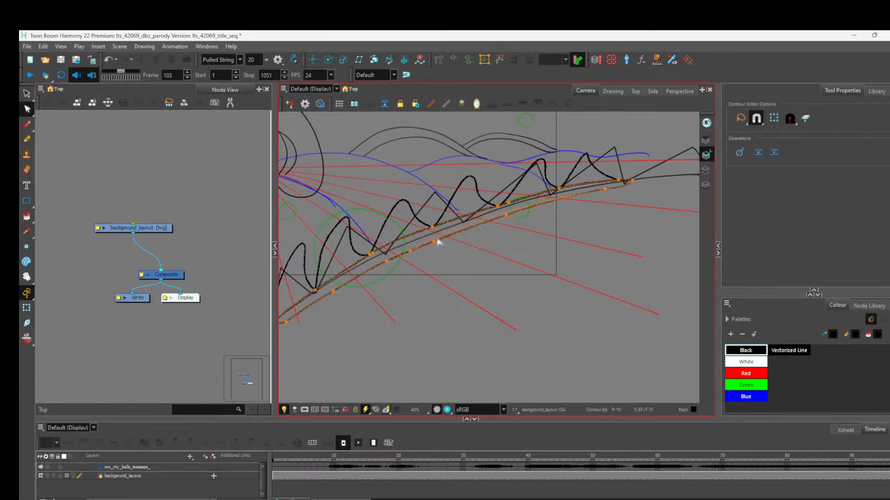
pyautogui.click(434, 242)
pyautogui.click(431, 248)
pyautogui.click(422, 247)
pyautogui.moveTo(422, 247); pyautogui.dragTo(421, 245)
pyautogui.click(420, 255)
pyautogui.click(412, 253)
pyautogui.hotkey('alt', 'b')
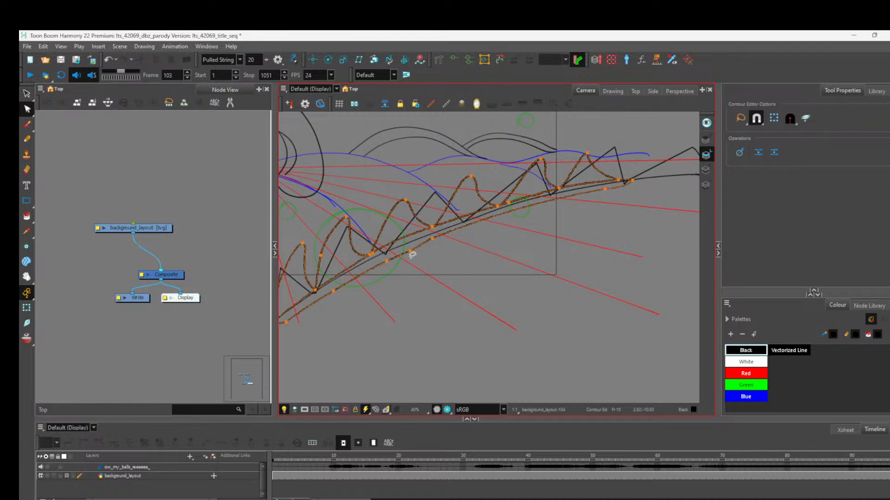
pyautogui.click(412, 253)
pyautogui.hotkey('ctrl', 'z')
pyautogui.click(404, 252)
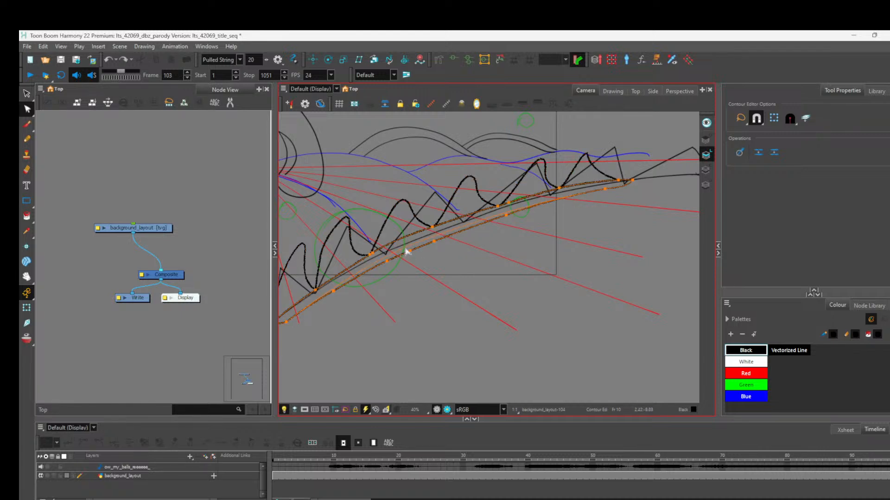
pyautogui.click(406, 252)
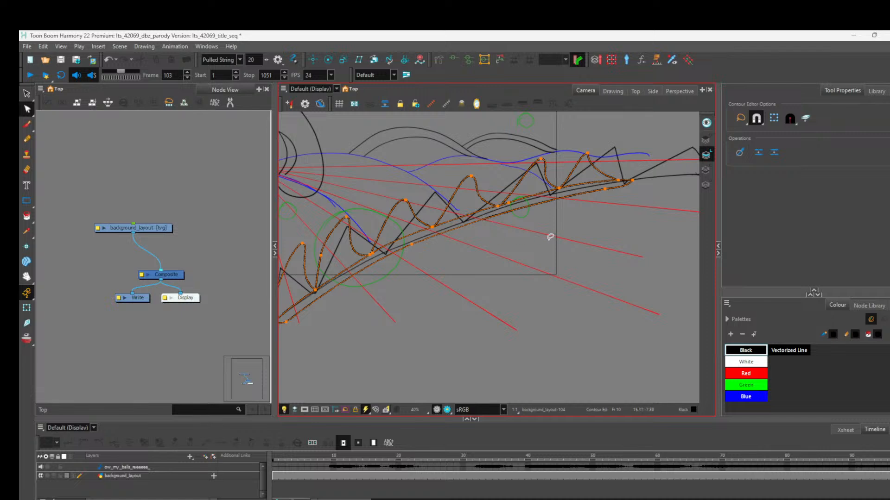
# Step: Brush two short curved ribs in black at size 25, sweeping down and right from the lower line under the first peaks
pyautogui.scroll(-2, 524, 245)
pyautogui.scroll(2, 452, 259)
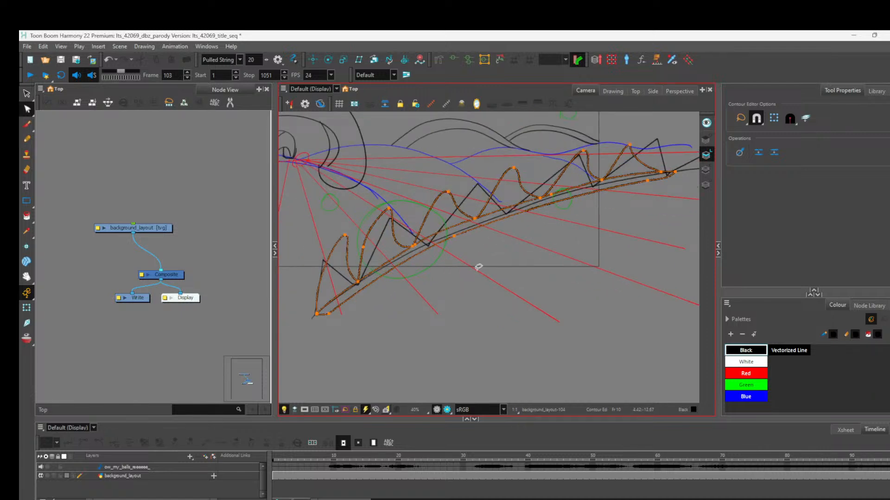
pyautogui.scroll(-1, 479, 268)
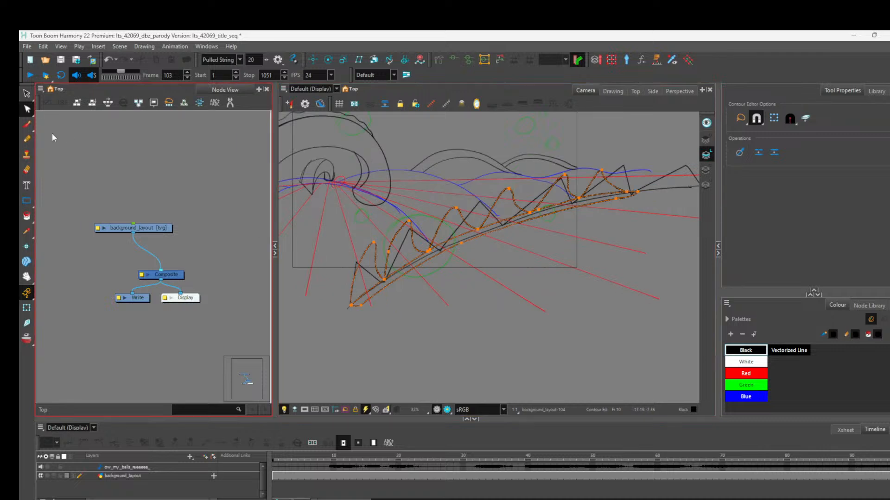
pyautogui.click(26, 124)
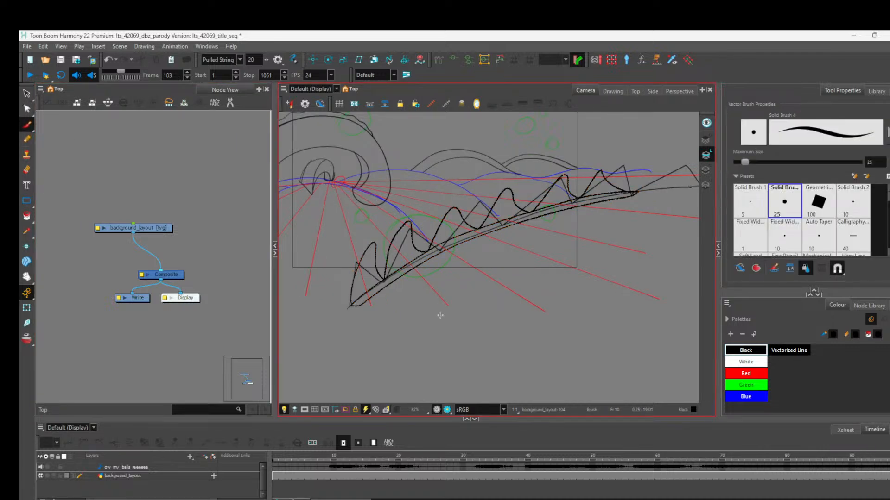
pyautogui.click(370, 295)
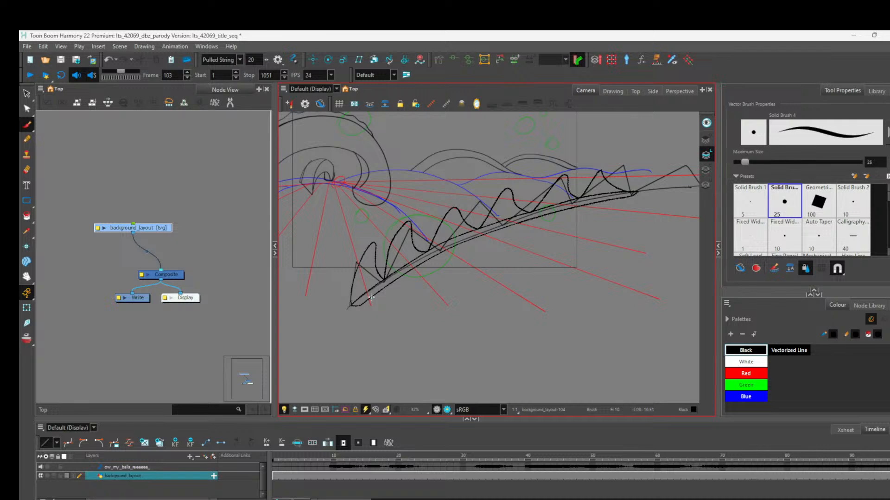
pyautogui.moveTo(371, 295); pyautogui.dragTo(516, 307)
pyautogui.hotkey('ctrl', 'z')
pyautogui.moveTo(363, 304); pyautogui.dragTo(464, 309)
pyautogui.hotkey('ctrl', 'z')
pyautogui.moveTo(369, 299)
pyautogui.mouseDown()
pyautogui.moveTo(411, 314)
pyautogui.moveTo(402, 282)
pyautogui.moveTo(444, 304)
pyautogui.mouseUp()
# Step: Brush the third, fourth and fifth curved ribs down from the lower line, redrawing strokes until their arcs fit
pyautogui.moveTo(419, 263); pyautogui.dragTo(471, 287)
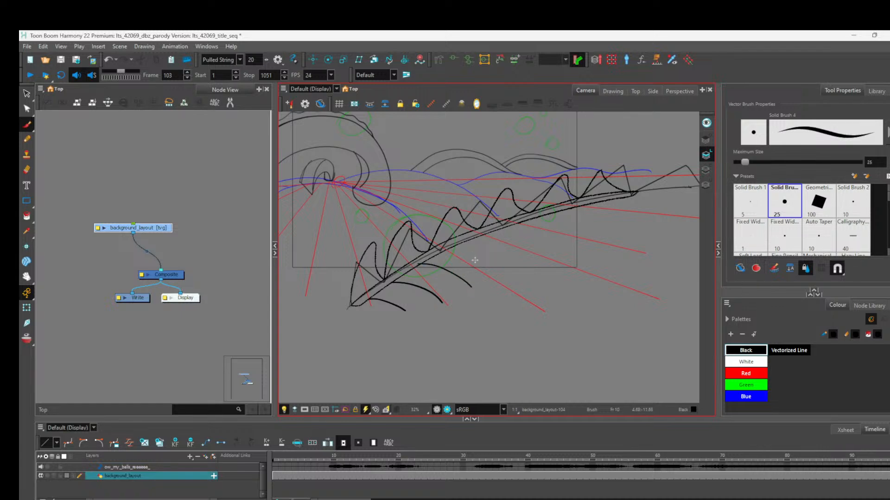
pyautogui.hotkey('ctrl', 'z')
pyautogui.moveTo(419, 261); pyautogui.dragTo(470, 287)
pyautogui.hotkey('ctrl', 'z')
pyautogui.moveTo(420, 264); pyautogui.dragTo(468, 284)
pyautogui.moveTo(458, 245); pyautogui.dragTo(497, 274)
pyautogui.hotkey('ctrl', 'z')
pyautogui.moveTo(485, 233); pyautogui.dragTo(535, 275)
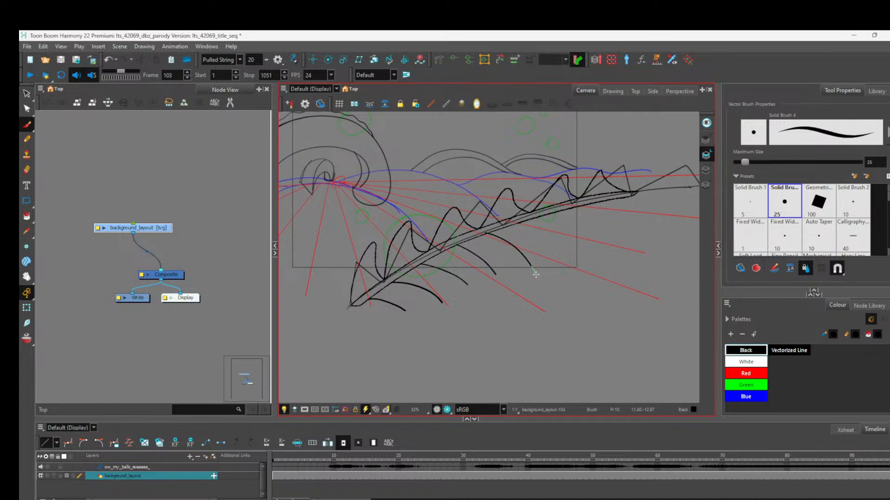
# Step: Brush four more curved ribs below the lower line, continuing to its far end under the last peak
pyautogui.moveTo(524, 219); pyautogui.dragTo(569, 274)
pyautogui.moveTo(559, 213)
pyautogui.mouseDown()
pyautogui.moveTo(573, 220)
pyautogui.moveTo(595, 260)
pyautogui.mouseUp()
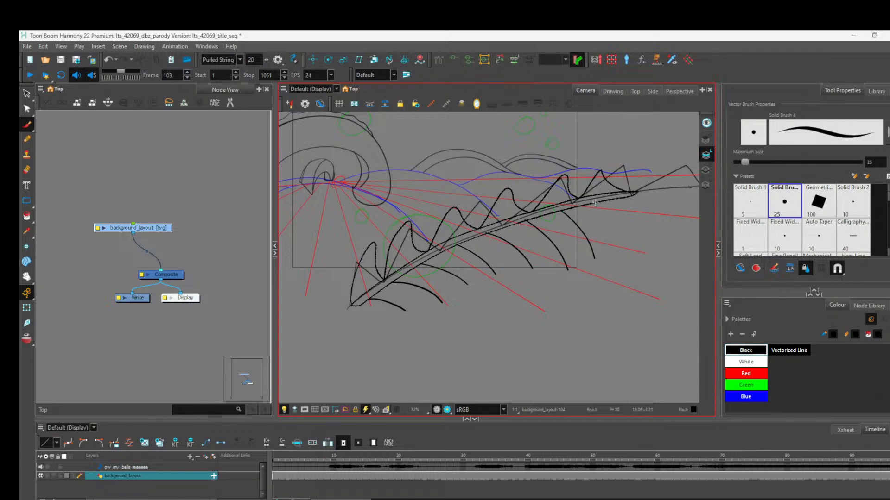
pyautogui.moveTo(595, 202); pyautogui.dragTo(625, 242)
pyautogui.moveTo(633, 196); pyautogui.dragTo(649, 236)
# Step: Brush the first row of scallop curves linking neighbouring ribs just below the lower line, redrawing strokes until they fit
pyautogui.moveTo(371, 298)
pyautogui.mouseDown()
pyautogui.moveTo(420, 281)
pyautogui.moveTo(406, 275)
pyautogui.moveTo(393, 281)
pyautogui.moveTo(452, 268)
pyautogui.mouseUp()
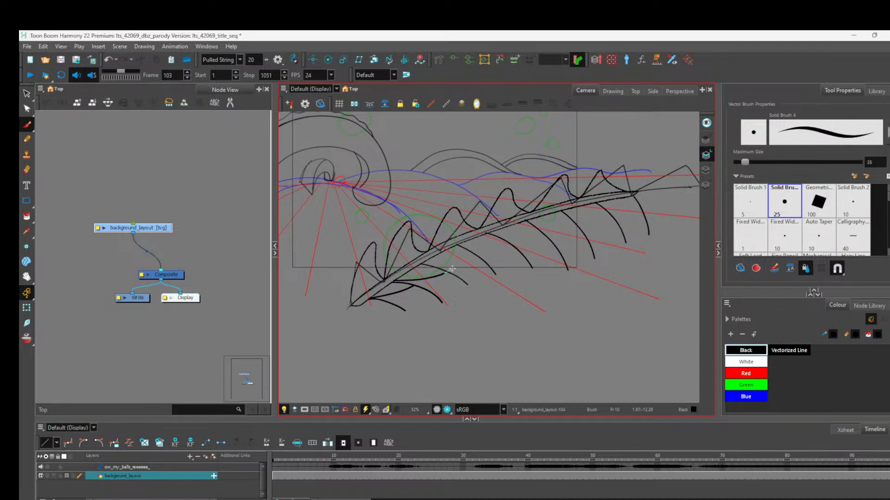
pyautogui.hotkey('ctrl', 'z')
pyautogui.moveTo(420, 264)
pyautogui.mouseDown()
pyautogui.moveTo(482, 254)
pyautogui.moveTo(494, 229)
pyautogui.moveTo(475, 263)
pyautogui.moveTo(414, 263)
pyautogui.mouseUp()
pyautogui.hotkey('ctrl', 'z')
pyautogui.hotkey('ctrl', 'z')
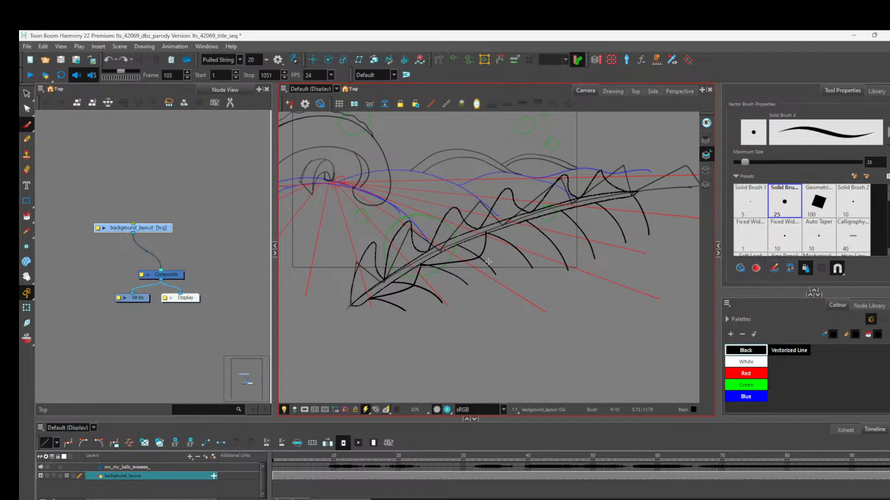
pyautogui.moveTo(486, 232)
pyautogui.mouseDown()
pyautogui.moveTo(546, 237)
pyautogui.moveTo(564, 203)
pyautogui.moveTo(581, 216)
pyautogui.moveTo(617, 218)
pyautogui.moveTo(636, 190)
pyautogui.mouseUp()
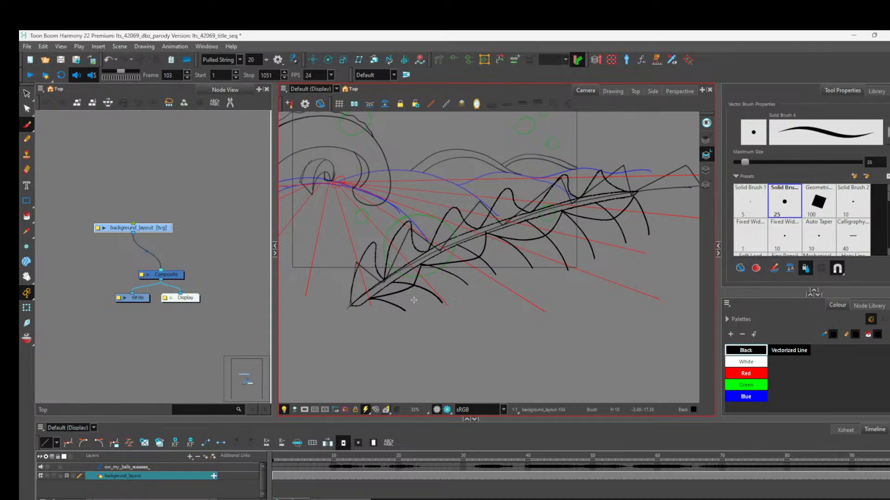
# Step: Brush a second row of scallop curves across the ribs beneath the first row, reaching the last rib
pyautogui.moveTo(418, 285); pyautogui.dragTo(488, 261)
pyautogui.hotkey('ctrl', 'z')
pyautogui.moveTo(480, 256)
pyautogui.mouseDown()
pyautogui.moveTo(455, 286)
pyautogui.moveTo(408, 285)
pyautogui.moveTo(401, 313)
pyautogui.mouseUp()
pyautogui.moveTo(478, 258)
pyautogui.mouseDown()
pyautogui.moveTo(526, 257)
pyautogui.moveTo(548, 230)
pyautogui.moveTo(596, 238)
pyautogui.moveTo(618, 211)
pyautogui.moveTo(648, 215)
pyautogui.mouseUp()
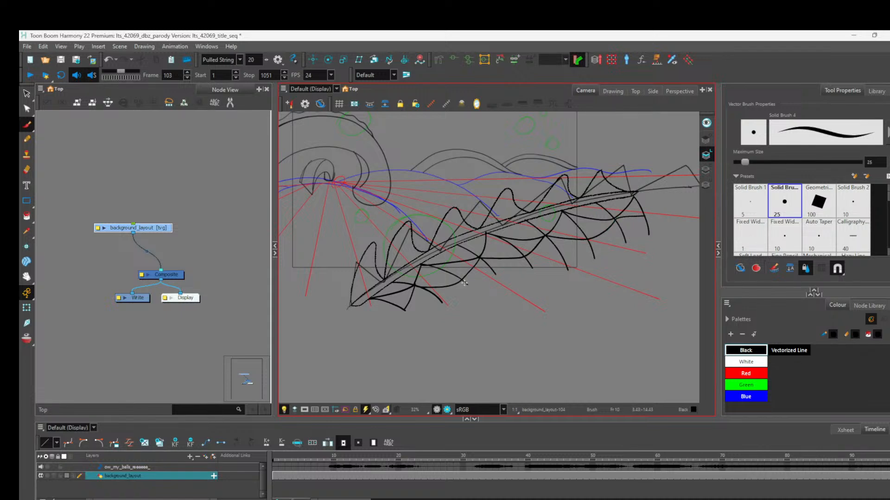
# Step: Brush the outermost row of scallops joining the rib ends along the whole underside of the shape
pyautogui.moveTo(462, 282); pyautogui.dragTo(571, 267)
pyautogui.hotkey('ctrl', 'z')
pyautogui.moveTo(461, 281)
pyautogui.mouseDown()
pyautogui.moveTo(514, 273)
pyautogui.moveTo(527, 250)
pyautogui.moveTo(569, 265)
pyautogui.moveTo(588, 234)
pyautogui.moveTo(616, 247)
pyautogui.moveTo(635, 241)
pyautogui.moveTo(643, 212)
pyautogui.mouseUp()
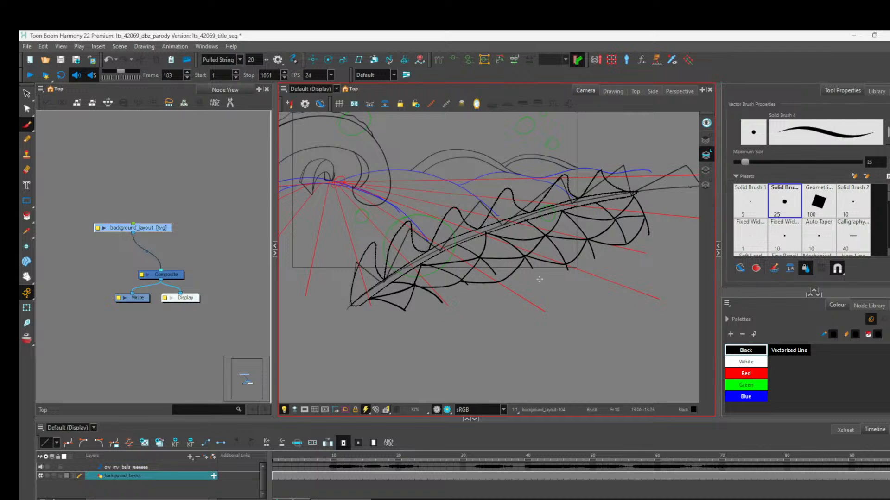
pyautogui.moveTo(460, 286)
pyautogui.mouseDown()
pyautogui.moveTo(437, 311)
pyautogui.moveTo(397, 311)
pyautogui.mouseUp()
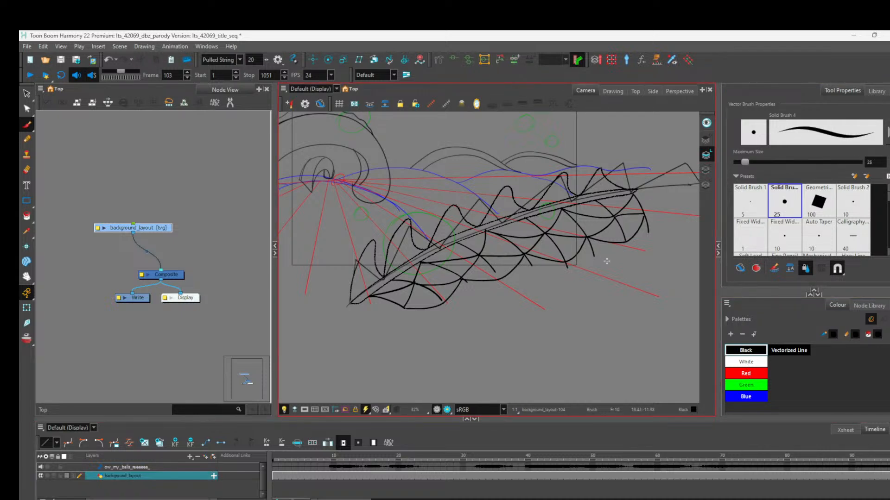
pyautogui.moveTo(606, 261); pyautogui.dragTo(630, 266)
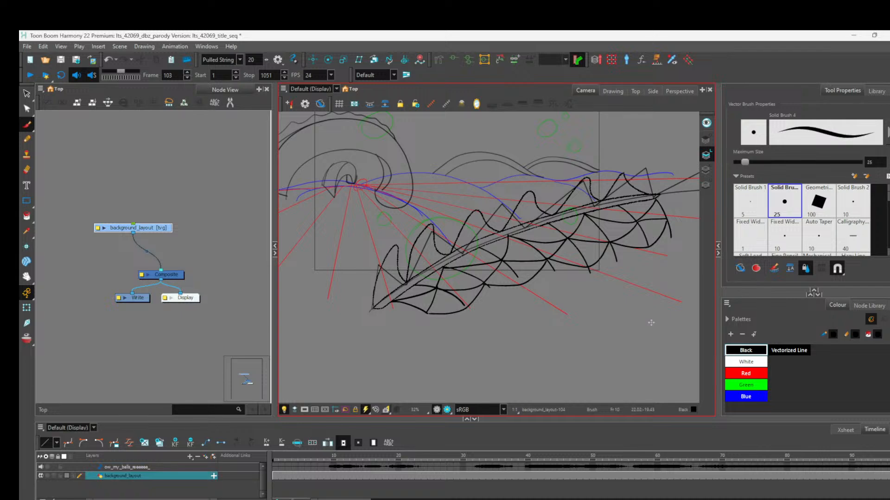
# Step: Switch to the Colour Art layer and create colour art from the line art of the spiky shape
pyautogui.press('l')
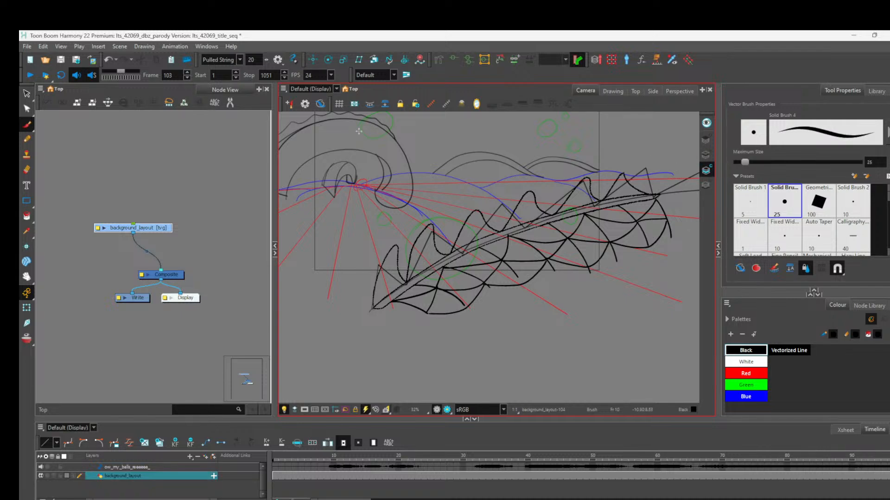
pyautogui.click(370, 105)
pyautogui.scroll(-2, 546, 287)
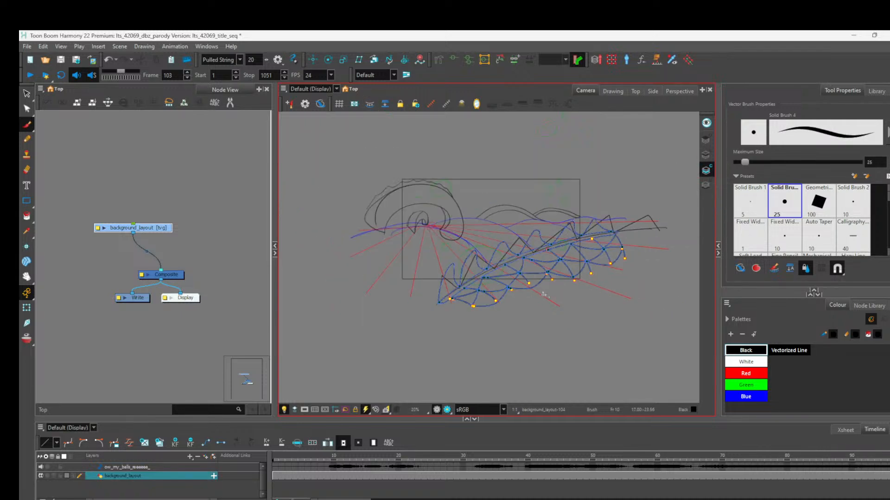
pyautogui.scroll(3, 523, 286)
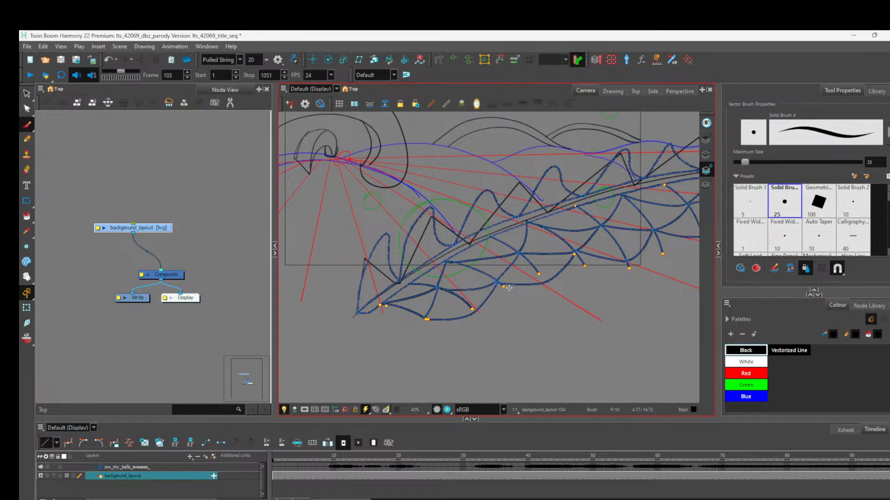
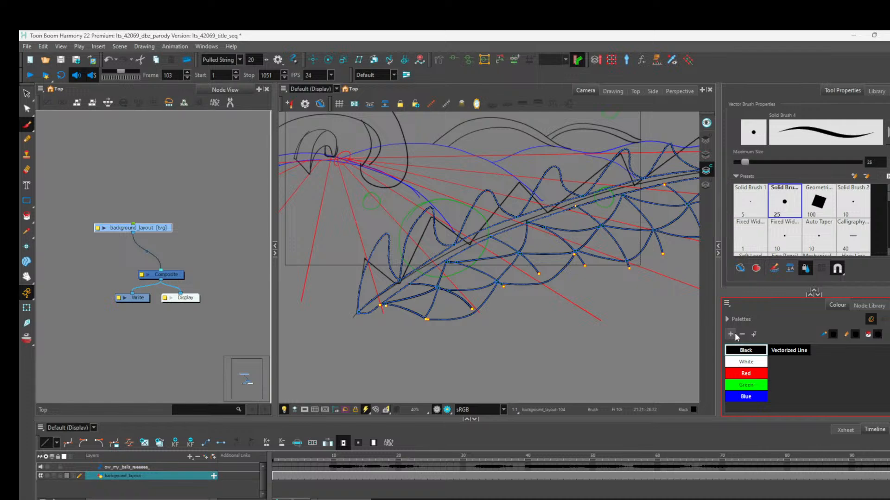
# Step: Add a palette colour, set it to light blue RGB 148, 167, 255, and name it "snek whey"
pyautogui.click(730, 334)
pyautogui.doubleClick(803, 364)
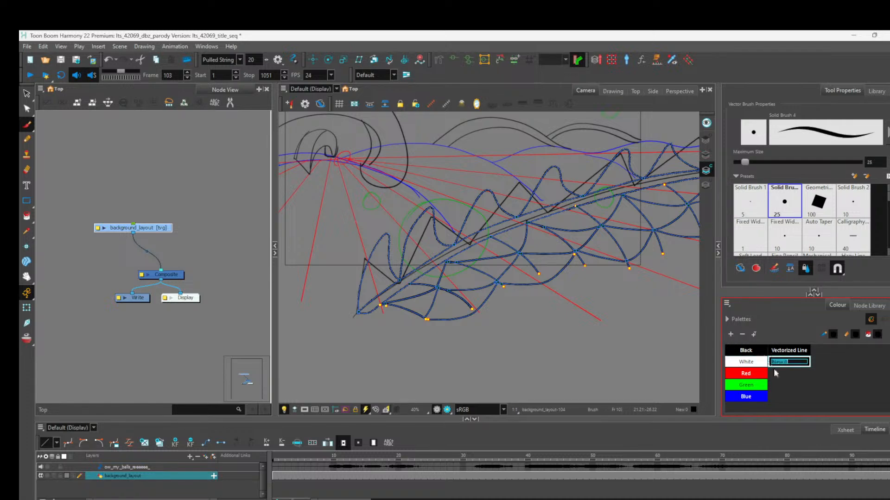
pyautogui.doubleClick(781, 368)
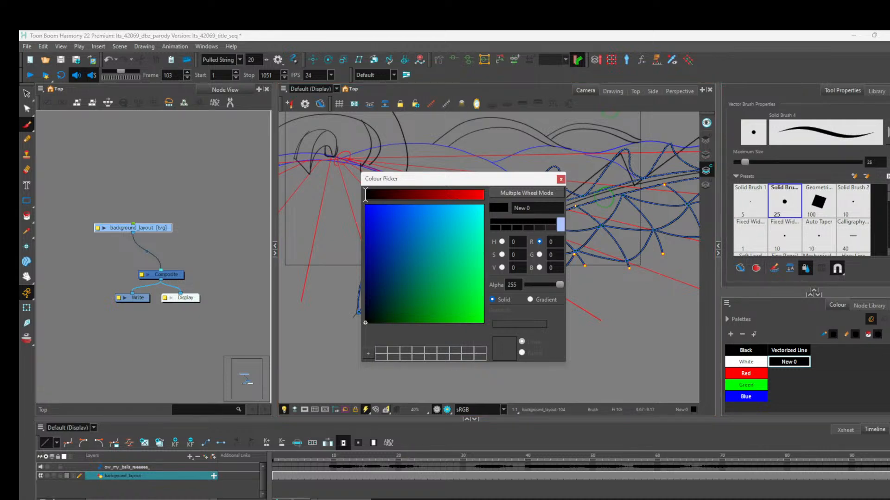
pyautogui.click(561, 224)
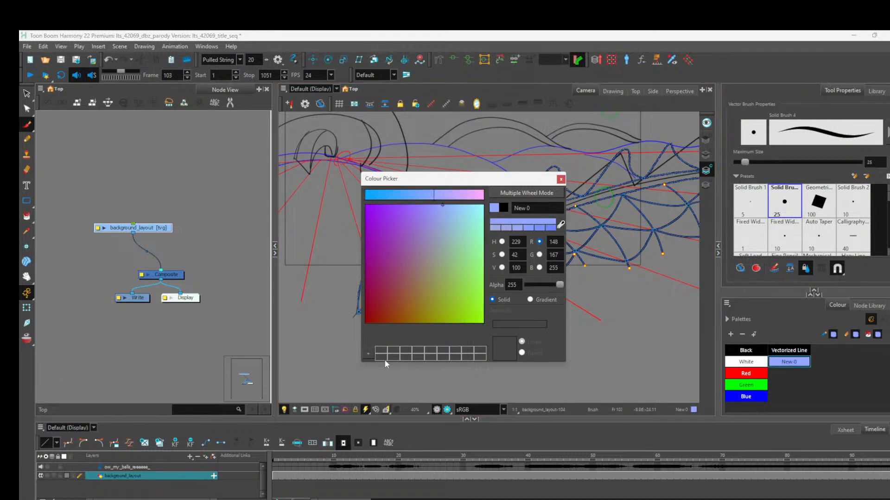
pyautogui.click(561, 180)
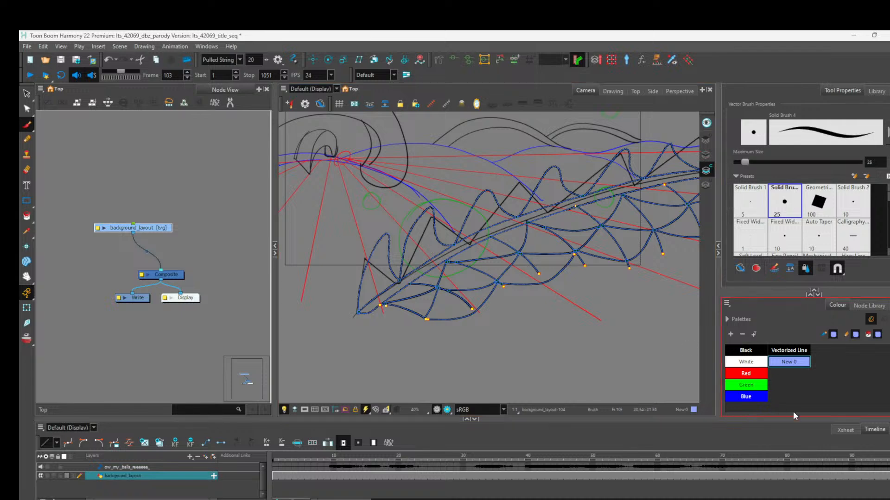
pyautogui.doubleClick(789, 362)
pyautogui.write('snak')
pyautogui.press('Return')
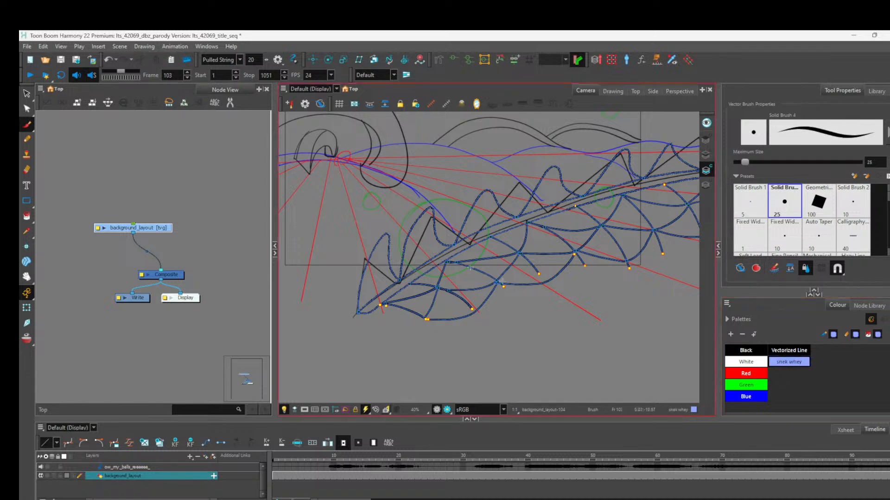
# Step: Fill the peaks, the band along the baseline and most rib sections with snek whey using the Paint tool
pyautogui.scroll(-2, 453, 268)
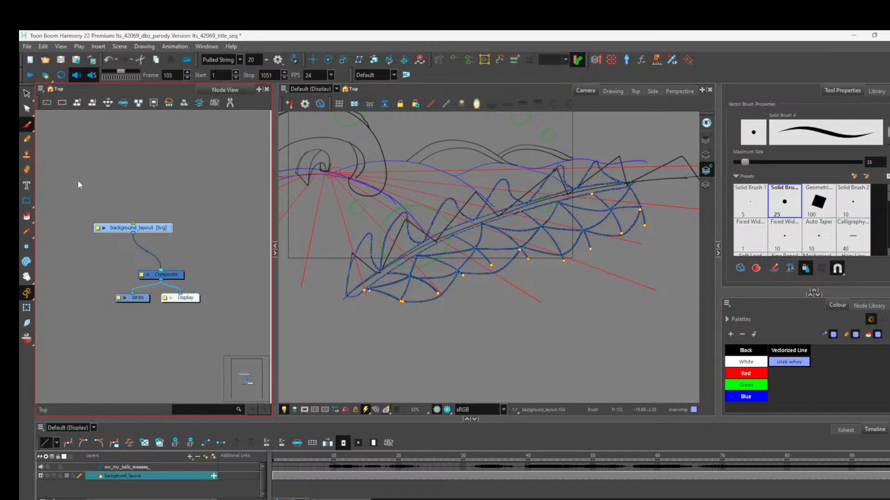
pyautogui.click(32, 168)
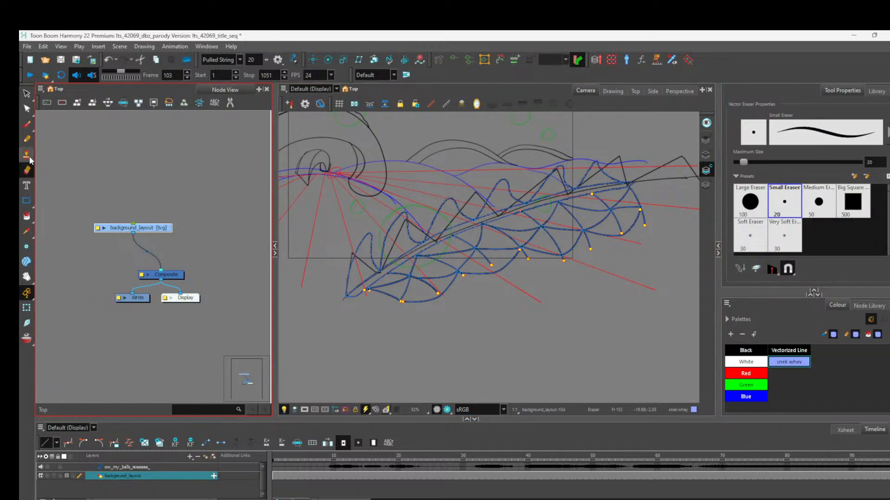
pyautogui.click(27, 215)
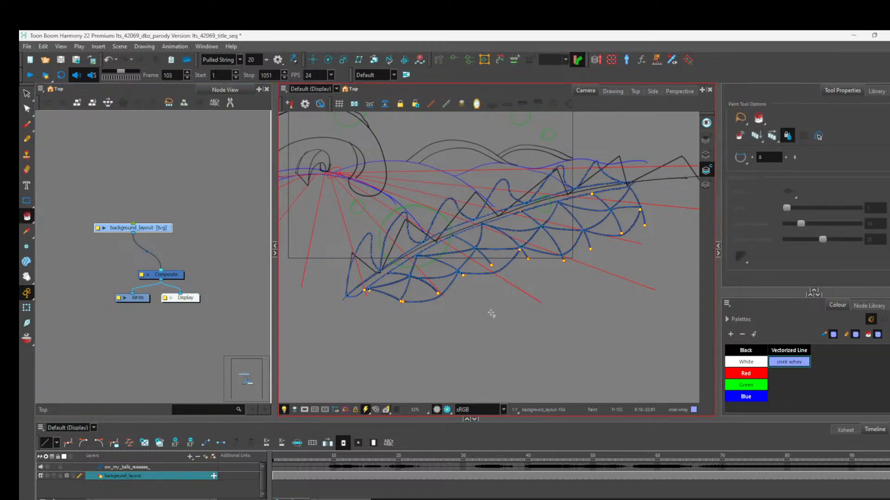
pyautogui.moveTo(656, 196)
pyautogui.mouseDown()
pyautogui.moveTo(553, 203)
pyautogui.moveTo(483, 233)
pyautogui.moveTo(368, 305)
pyautogui.moveTo(473, 266)
pyautogui.moveTo(694, 224)
pyautogui.mouseUp()
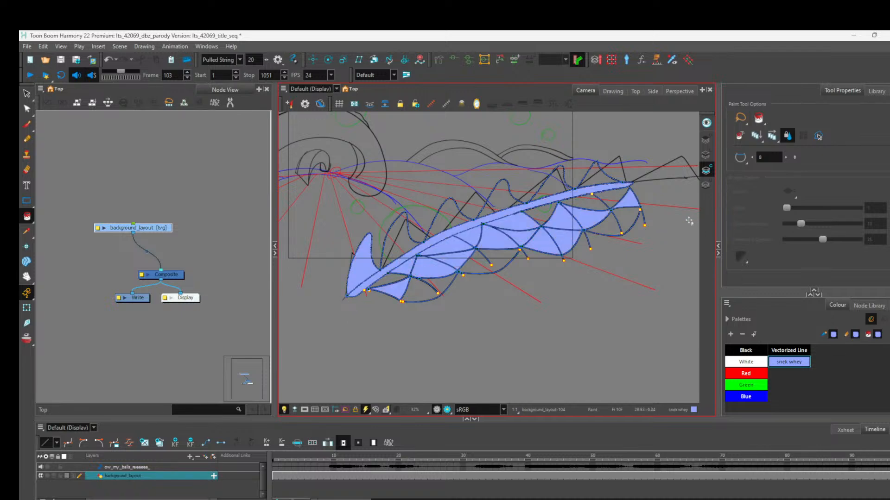
pyautogui.moveTo(674, 184)
pyautogui.mouseDown()
pyautogui.moveTo(645, 160)
pyautogui.moveTo(542, 378)
pyautogui.moveTo(629, 146)
pyautogui.moveTo(612, 132)
pyautogui.mouseUp()
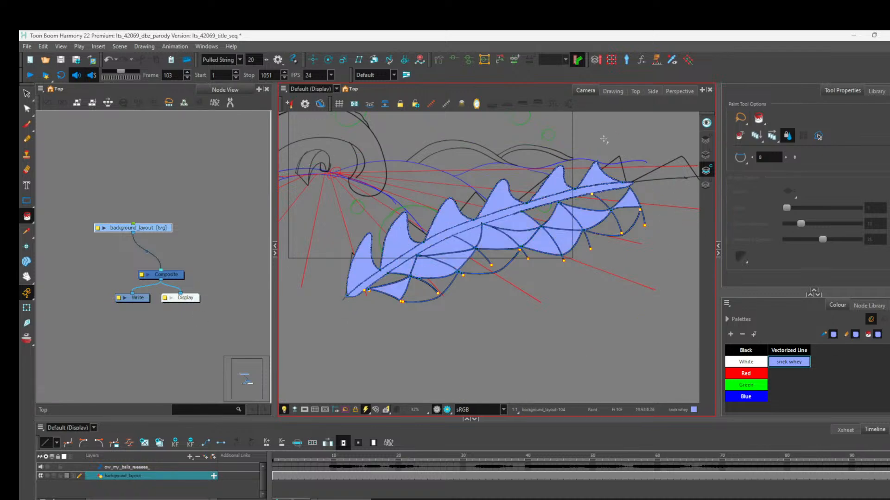
# Step: Fill the remaining unpainted gaps between the ribs and scallops with snek whey, out to the last rib
pyautogui.click(397, 281)
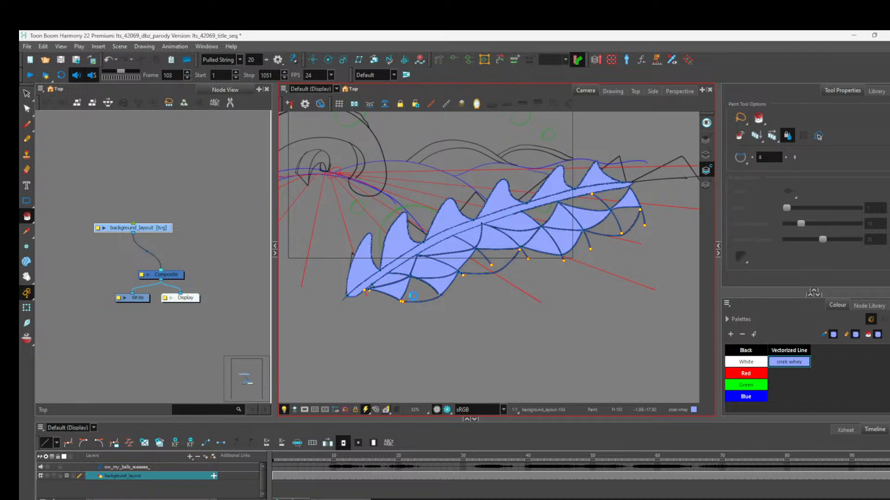
pyautogui.click(413, 299)
pyautogui.click(476, 268)
pyautogui.click(548, 212)
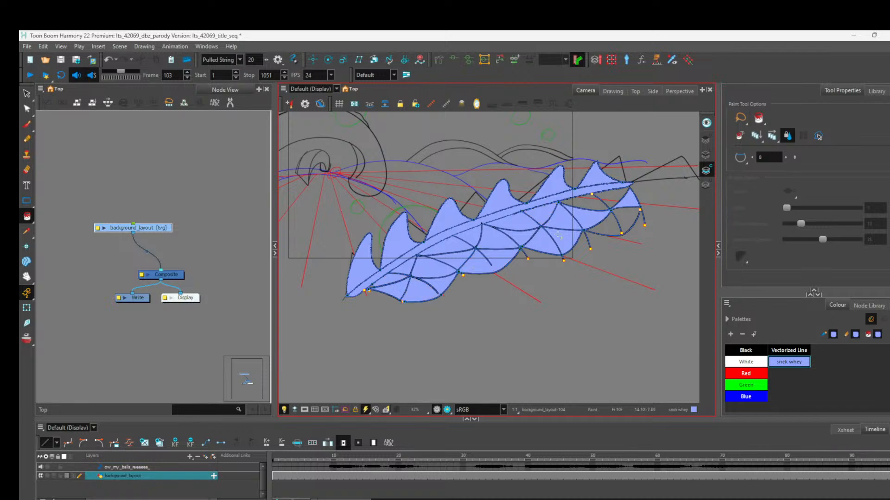
pyautogui.click(599, 227)
pyautogui.click(589, 207)
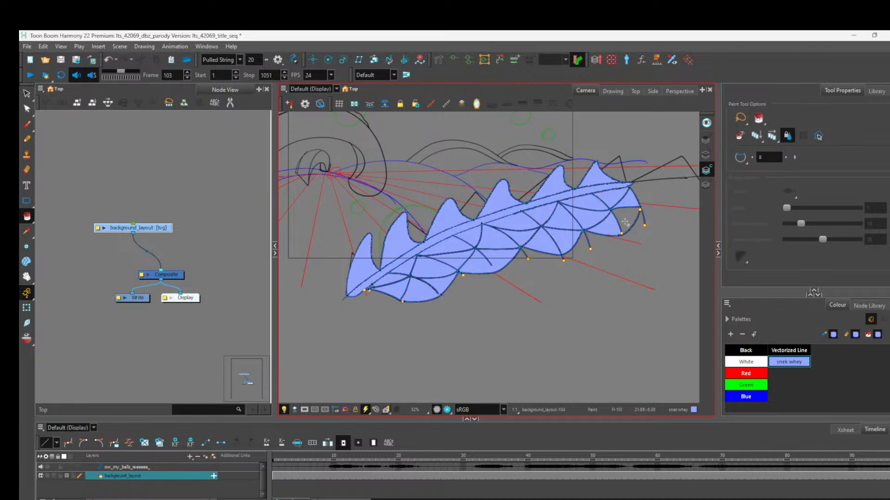
pyautogui.scroll(-2, 612, 264)
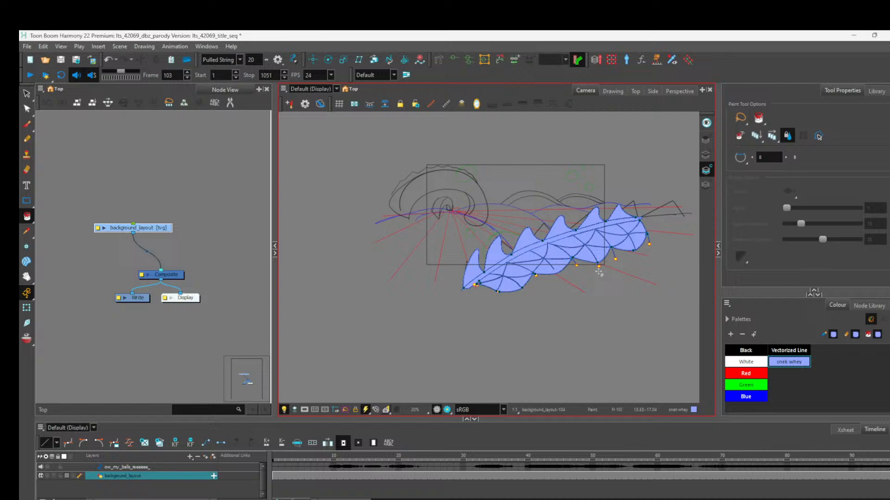
pyautogui.scroll(2, 599, 272)
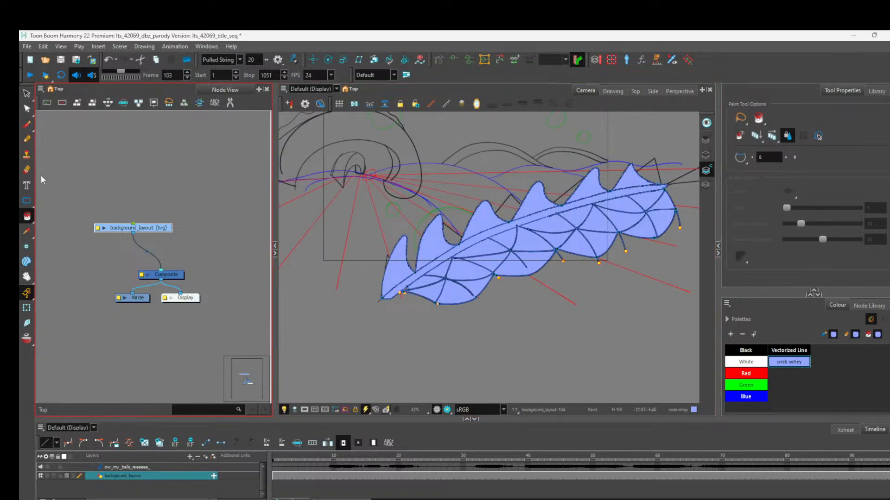
pyautogui.click(28, 125)
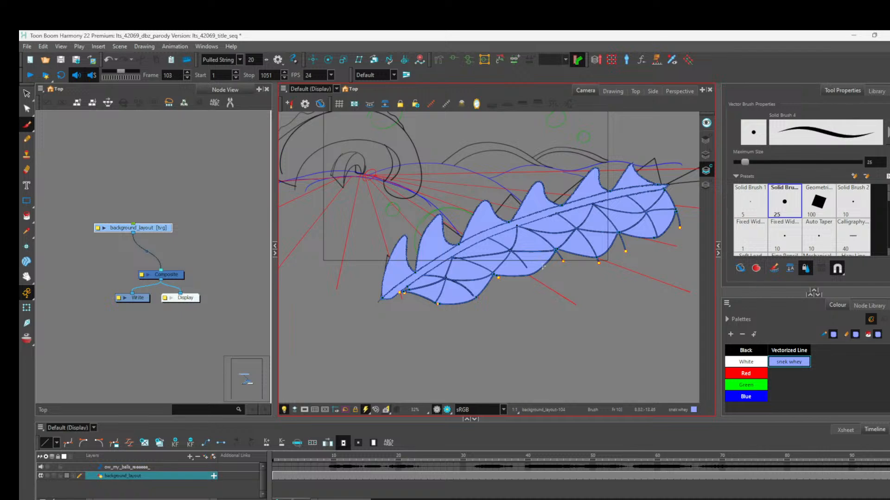
pyautogui.press('l')
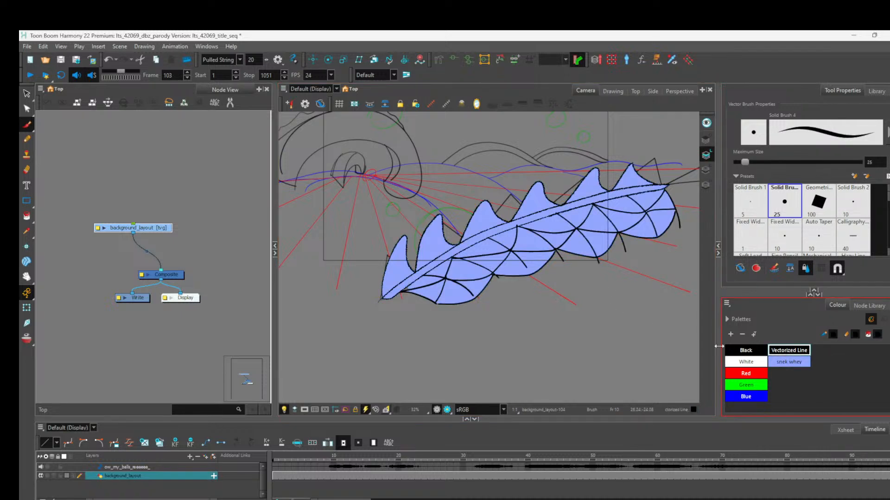
pyautogui.moveTo(535, 274)
pyautogui.mouseDown()
pyautogui.moveTo(561, 276)
pyautogui.moveTo(653, 235)
pyautogui.mouseUp()
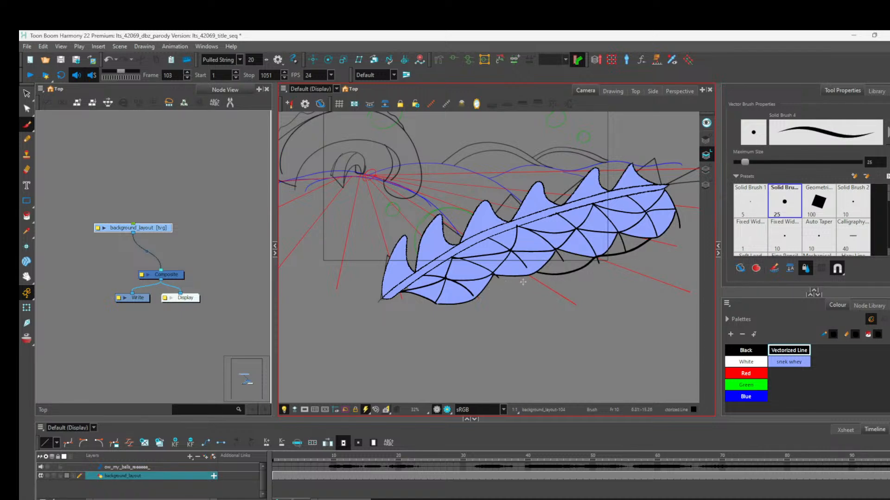
pyautogui.moveTo(391, 299)
pyautogui.mouseDown()
pyautogui.moveTo(431, 320)
pyautogui.moveTo(505, 318)
pyautogui.moveTo(617, 280)
pyautogui.moveTo(668, 242)
pyautogui.moveTo(682, 214)
pyautogui.mouseUp()
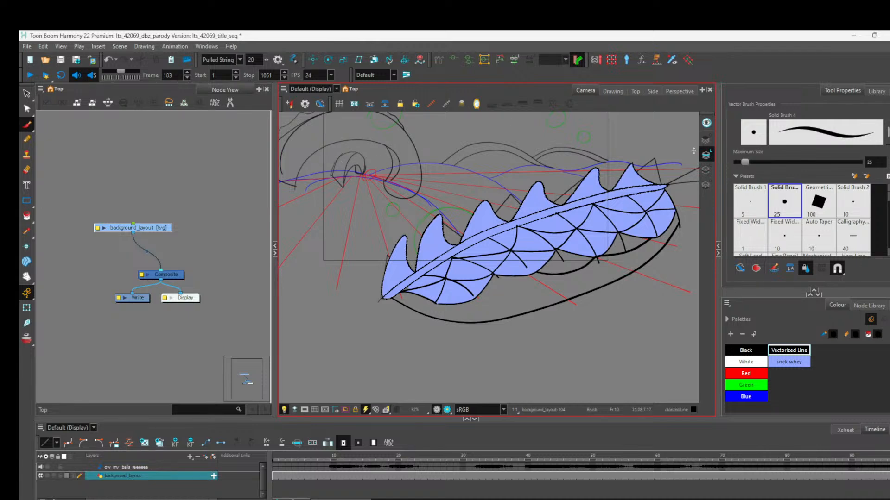
pyautogui.click(705, 171)
pyautogui.hotkey('ctrl', 'z')
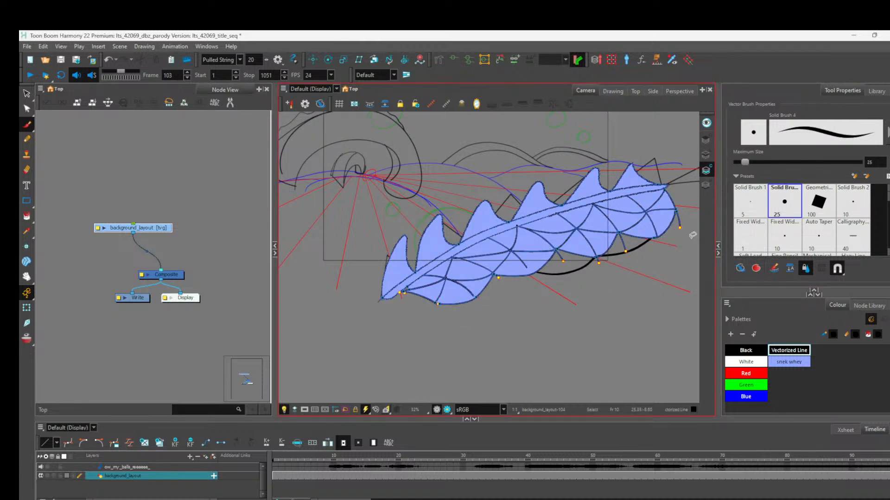
pyautogui.hotkey('ctrl', 'z')
# Step: Draw a curved belly outline beneath the scallops from the spiky shape's tail tip to its far end and fill it with snek whey
pyautogui.click(27, 139)
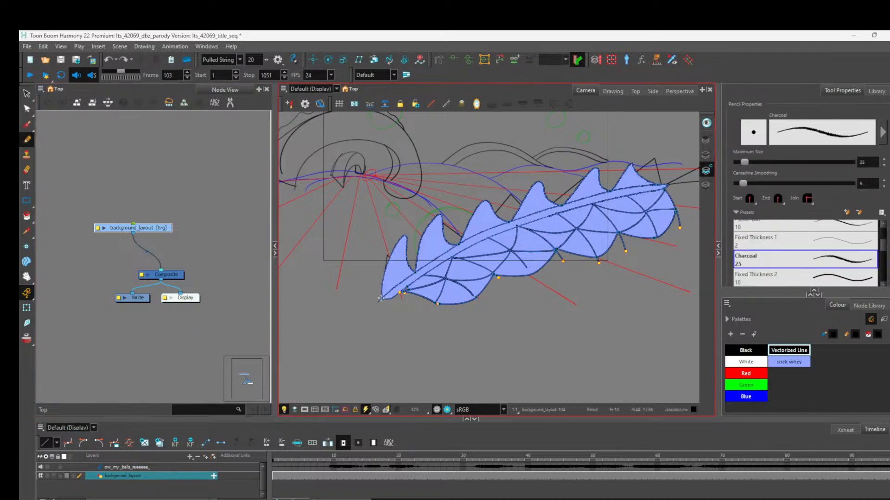
pyautogui.moveTo(380, 298)
pyautogui.mouseDown()
pyautogui.moveTo(407, 320)
pyautogui.moveTo(466, 338)
pyautogui.moveTo(583, 314)
pyautogui.moveTo(667, 261)
pyautogui.moveTo(687, 215)
pyautogui.mouseUp()
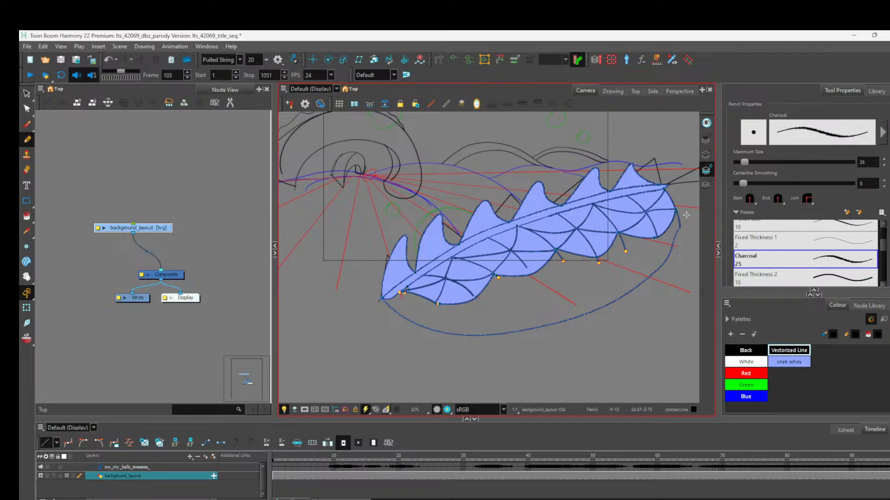
pyautogui.click(27, 216)
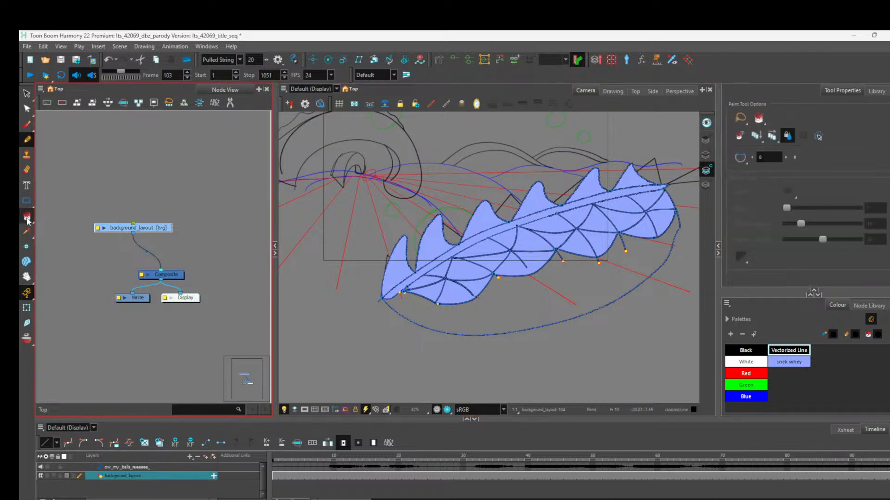
pyautogui.click(793, 363)
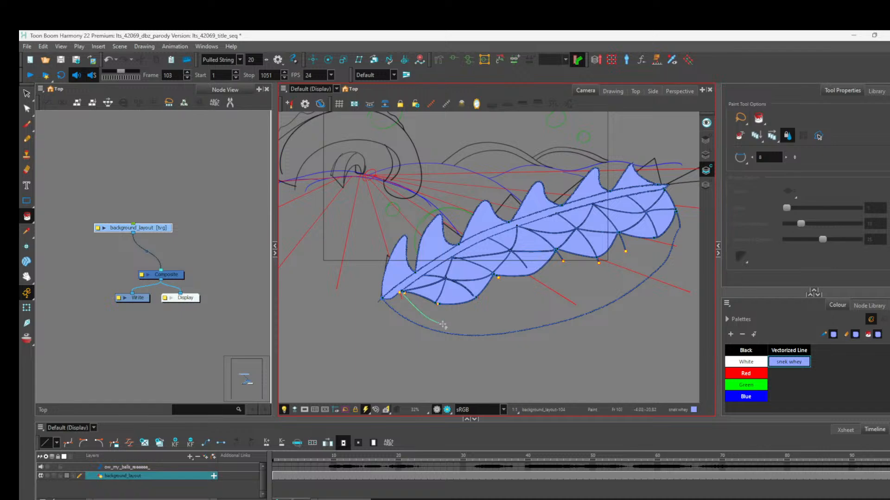
pyautogui.click(482, 322)
pyautogui.scroll(3, 465, 304)
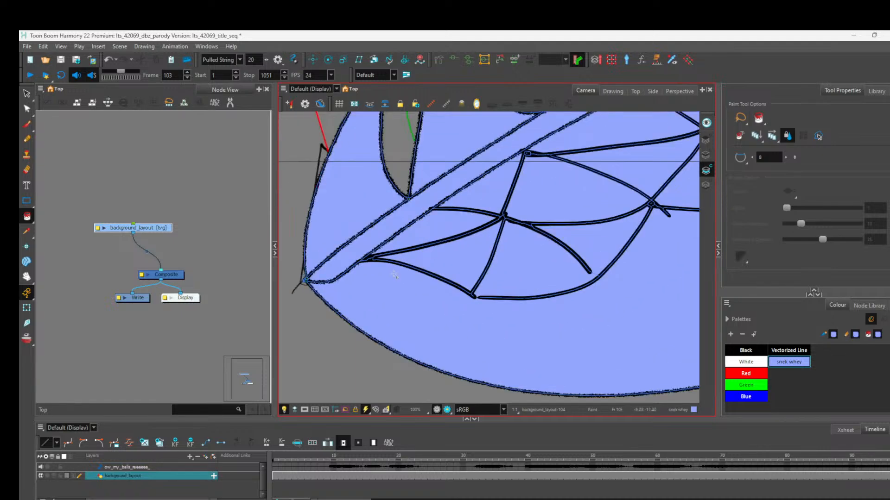
pyautogui.scroll(-4, 538, 304)
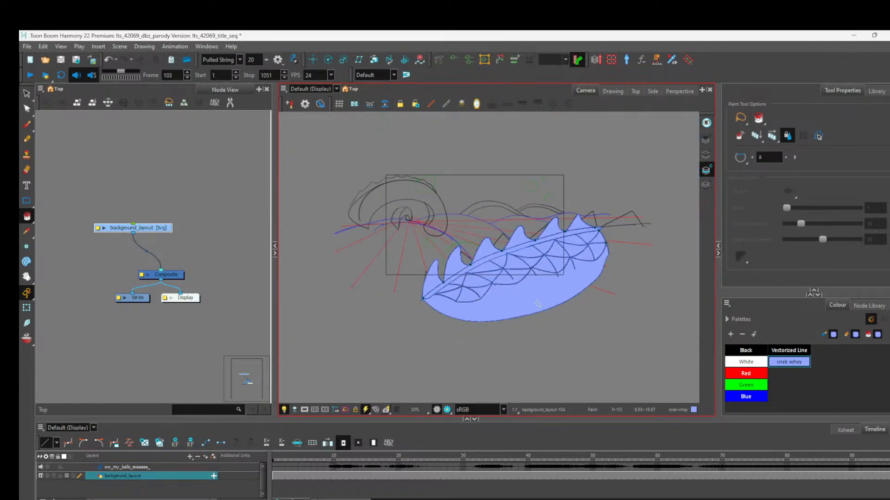
pyautogui.scroll(2, 583, 294)
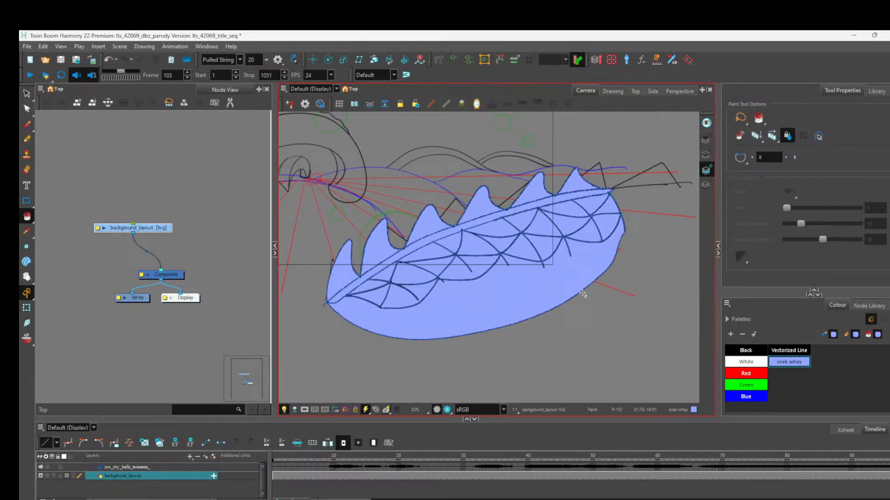
# Step: Save the scene and switch to the Line Art layer
pyautogui.hotkey('ctrl', 's')
pyautogui.click(705, 155)
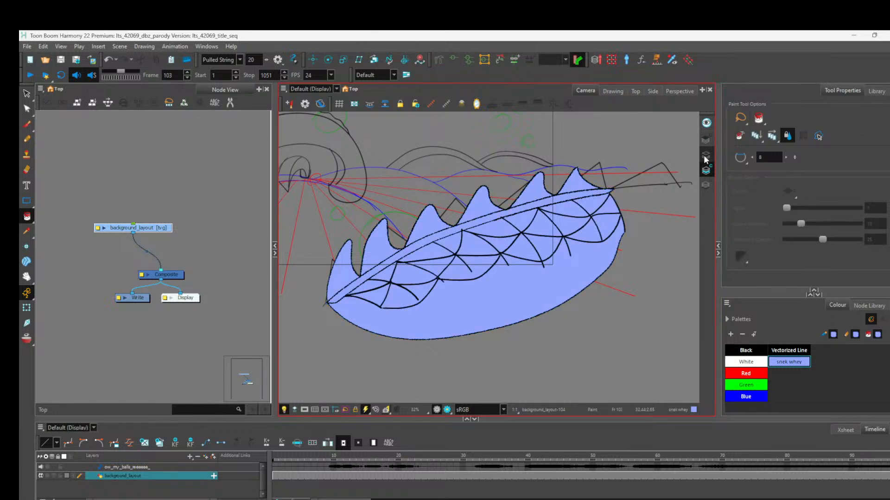
pyautogui.scroll(-2, 616, 260)
pyautogui.scroll(2, 526, 251)
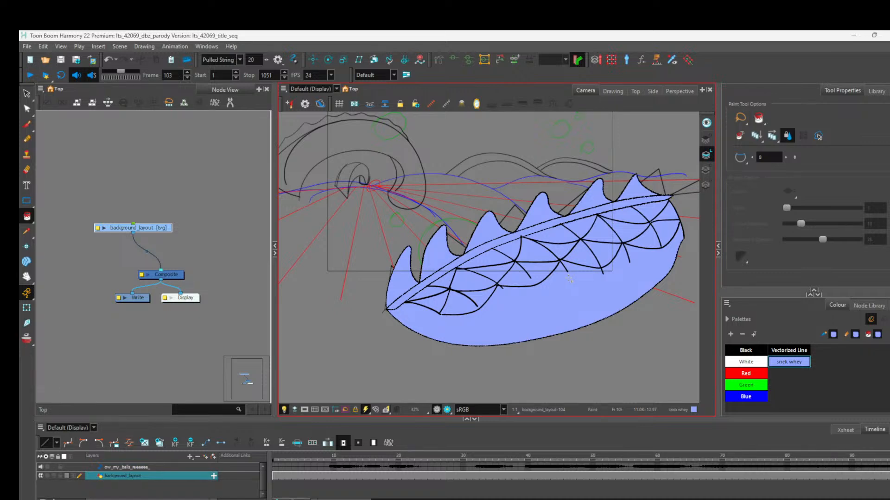
pyautogui.scroll(-1, 512, 263)
pyautogui.scroll(1, 438, 237)
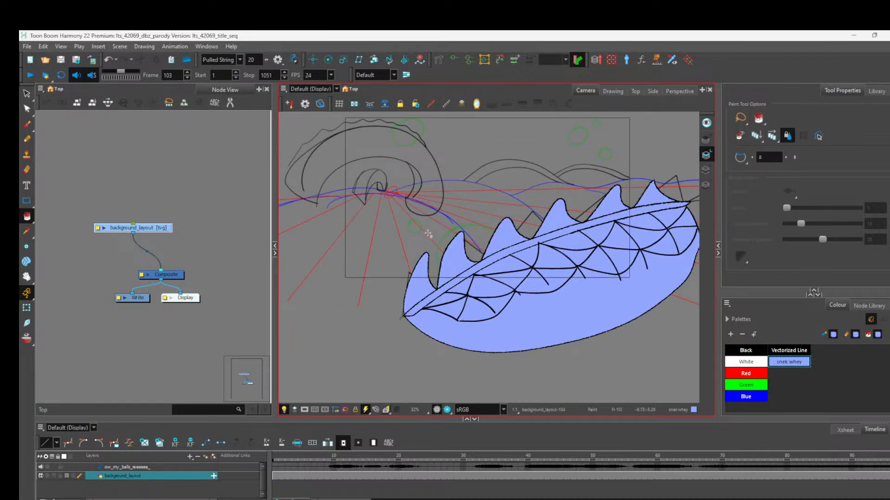
pyautogui.scroll(-1, 429, 234)
pyautogui.scroll(1, 394, 224)
pyautogui.scroll(-1, 394, 223)
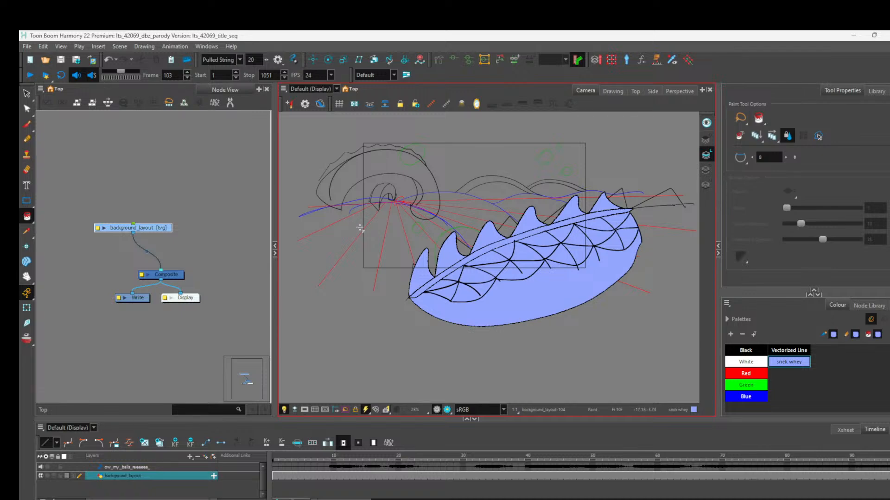
# Step: Make Vectorized Line the drawing colour and activate the Pencil tool with the Charcoal preset
pyautogui.click(814, 410)
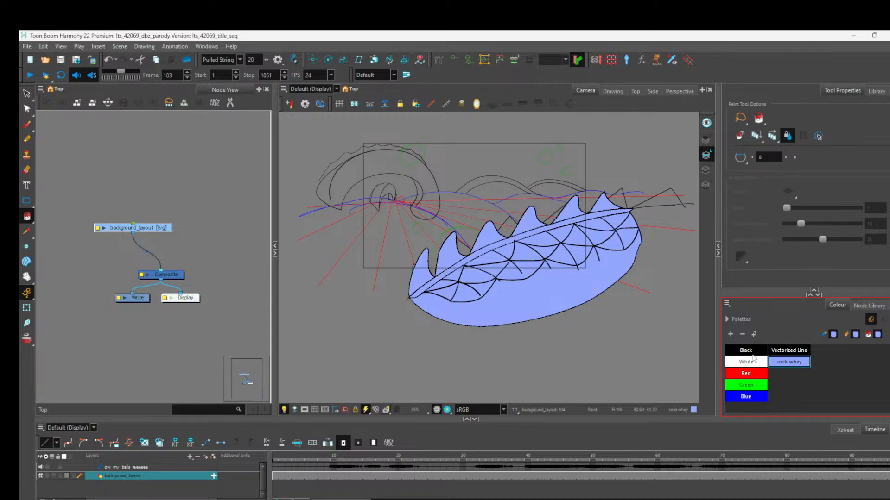
pyautogui.click(783, 354)
pyautogui.scroll(2, 399, 280)
pyautogui.scroll(-1, 452, 281)
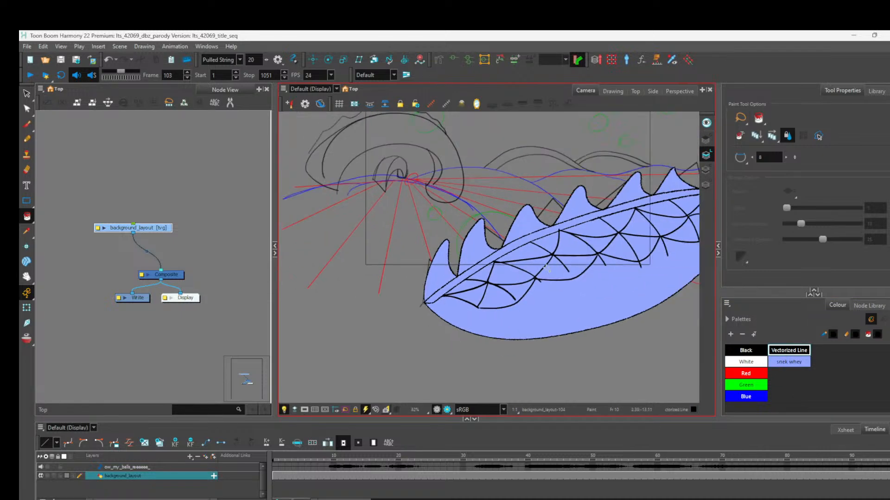
pyautogui.scroll(1, 545, 267)
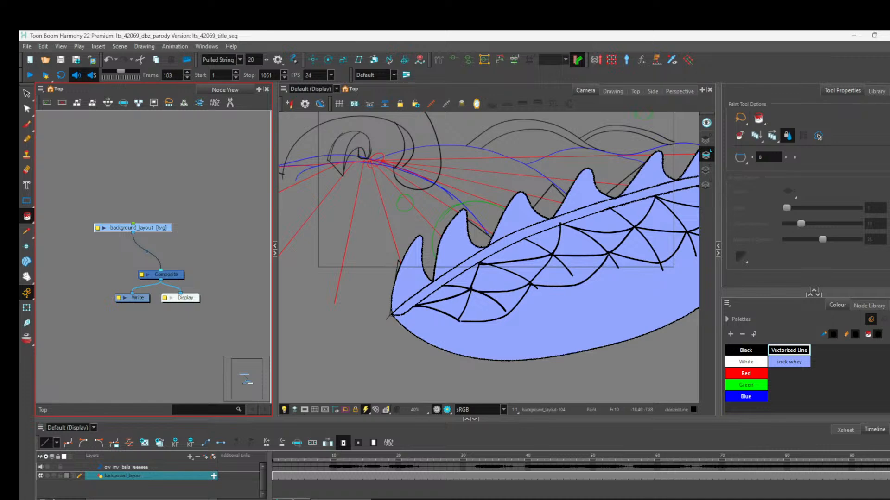
pyautogui.moveTo(0, 33); pyautogui.dragTo(0, 39)
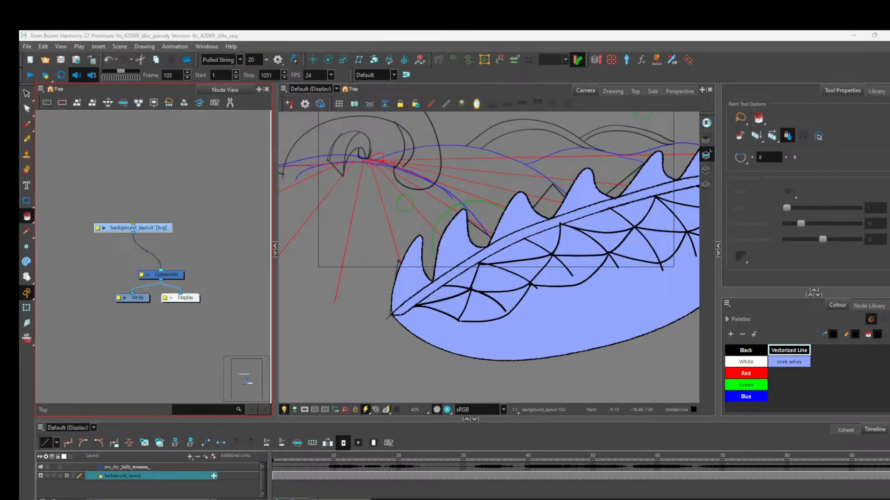
pyautogui.scroll(-2, 397, 237)
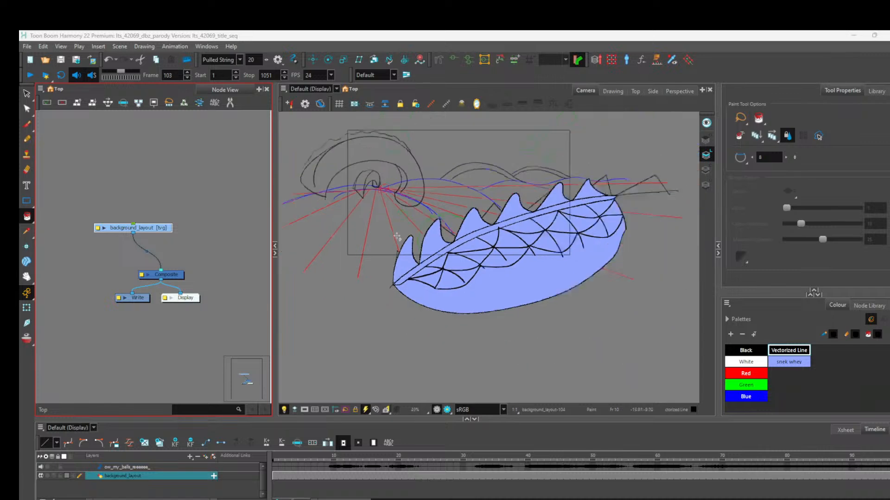
pyautogui.scroll(2, 532, 218)
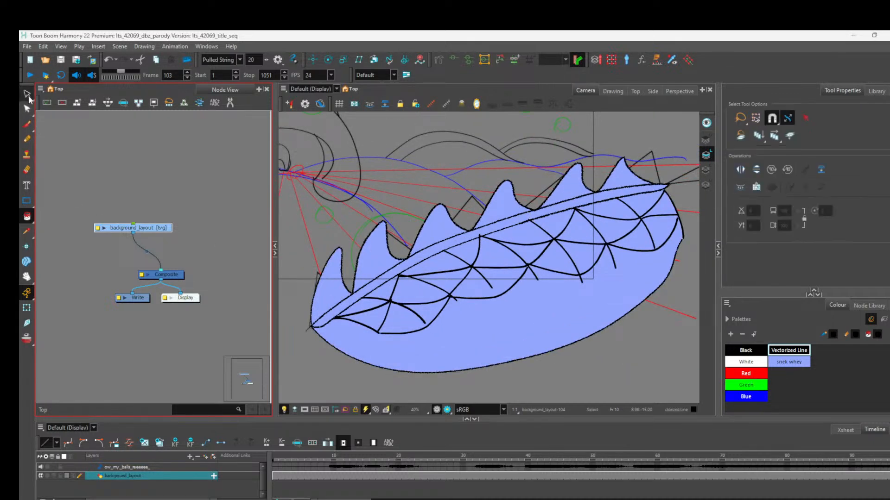
pyautogui.click(27, 139)
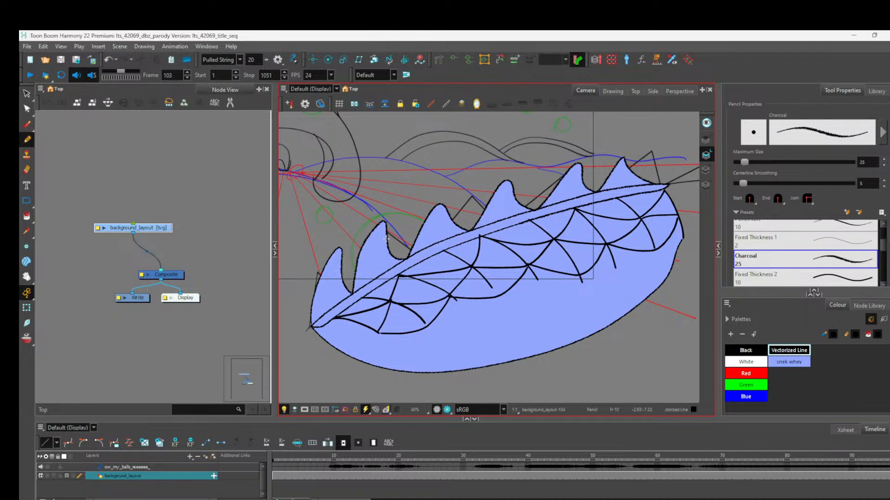
# Step: Try to draw a back row of spikes in the gaps between the front peaks, and undo the strokes
pyautogui.moveTo(386, 238)
pyautogui.mouseDown()
pyautogui.moveTo(425, 212)
pyautogui.moveTo(417, 235)
pyautogui.moveTo(482, 190)
pyautogui.moveTo(492, 195)
pyautogui.moveTo(481, 218)
pyautogui.moveTo(558, 173)
pyautogui.moveTo(553, 196)
pyautogui.moveTo(603, 162)
pyautogui.moveTo(613, 174)
pyautogui.moveTo(667, 155)
pyautogui.moveTo(667, 186)
pyautogui.mouseUp()
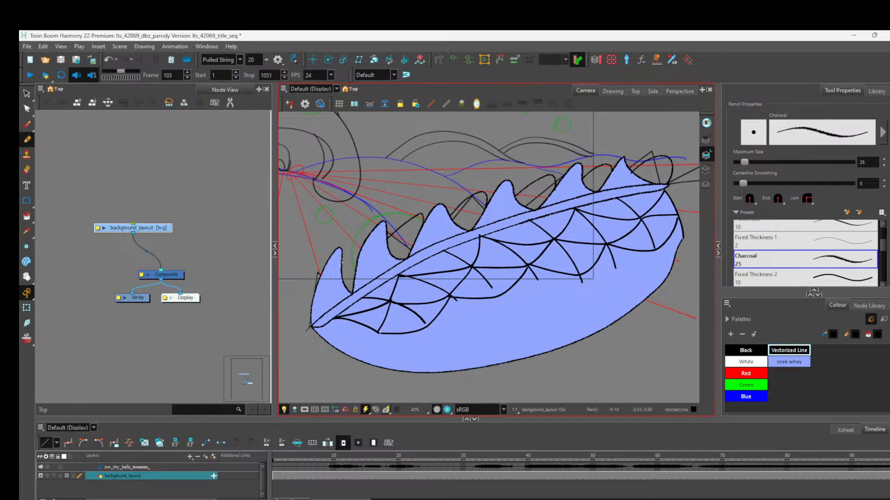
pyautogui.moveTo(342, 266)
pyautogui.mouseDown()
pyautogui.moveTo(353, 249)
pyautogui.moveTo(359, 259)
pyautogui.mouseUp()
pyautogui.hotkey('ctrl', 'z')
pyautogui.hotkey('ctrl', 'z')
pyautogui.hotkey('ctrl', 'z')
pyautogui.hotkey('ctrl', 'z')
pyautogui.hotkey('ctrl', 'z')
pyautogui.hotkey('ctrl', 'z')
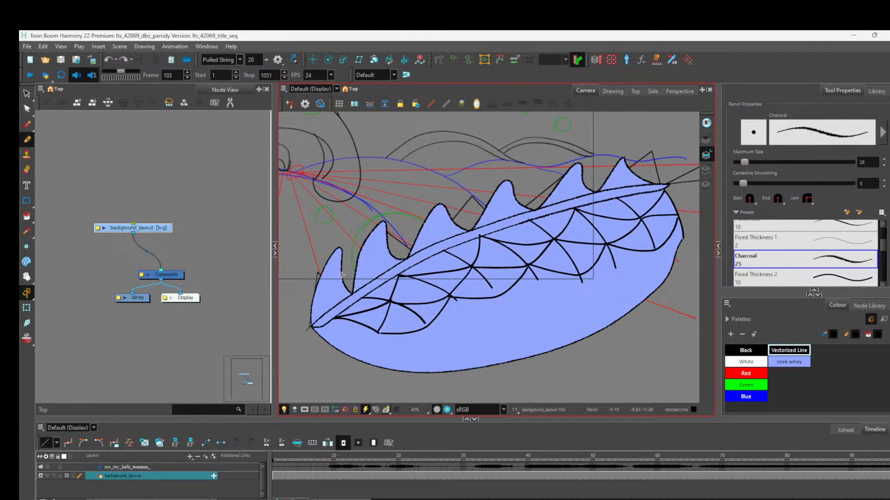
# Step: Draw a back row of curved spikes behind the front peaks, one in each gap and one after the last peak
pyautogui.moveTo(343, 274)
pyautogui.mouseDown()
pyautogui.moveTo(356, 249)
pyautogui.moveTo(357, 272)
pyautogui.moveTo(408, 237)
pyautogui.moveTo(388, 249)
pyautogui.moveTo(416, 215)
pyautogui.moveTo(413, 241)
pyautogui.moveTo(485, 189)
pyautogui.moveTo(483, 218)
pyautogui.moveTo(462, 227)
pyautogui.moveTo(446, 217)
pyautogui.moveTo(476, 193)
pyautogui.moveTo(482, 223)
pyautogui.mouseUp()
pyautogui.hotkey('ctrl', 'z')
pyautogui.moveTo(517, 199)
pyautogui.mouseDown()
pyautogui.moveTo(535, 177)
pyautogui.moveTo(551, 179)
pyautogui.moveTo(550, 193)
pyautogui.moveTo(602, 156)
pyautogui.moveTo(611, 181)
pyautogui.mouseUp()
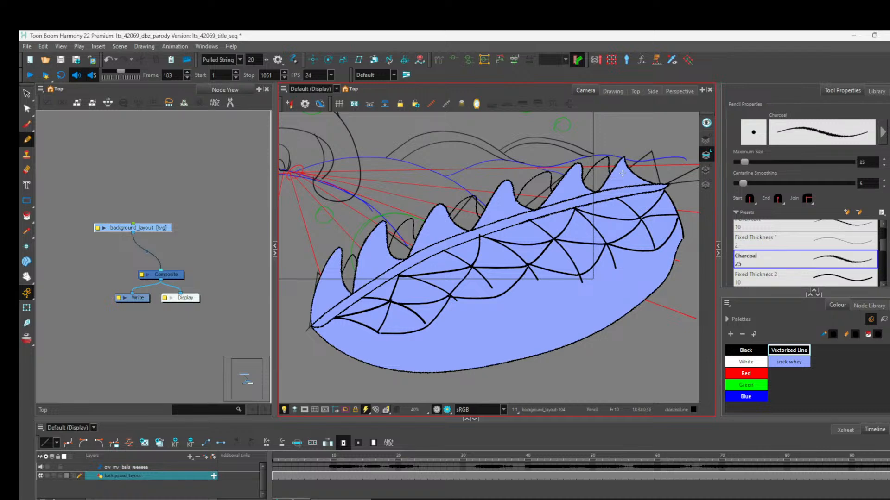
pyautogui.moveTo(632, 169)
pyautogui.mouseDown()
pyautogui.moveTo(657, 147)
pyautogui.moveTo(666, 154)
pyautogui.moveTo(651, 146)
pyautogui.moveTo(665, 148)
pyautogui.moveTo(653, 168)
pyautogui.moveTo(668, 188)
pyautogui.mouseUp()
pyautogui.hotkey('ctrl', 'z')
# Step: For the Colour Art layer's Paint tool, add a palette colour and sample a dark blue for it, RGB 32, 53, 137
pyautogui.click(706, 169)
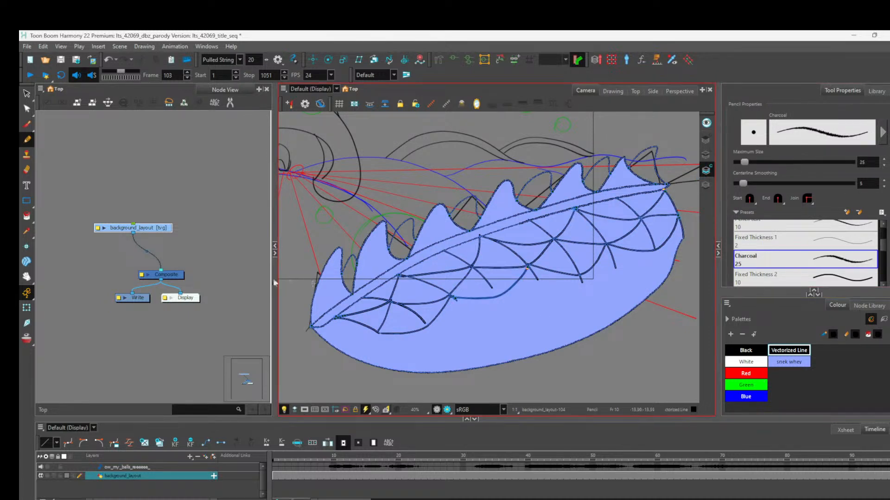
pyautogui.hotkey('alt', 'i')
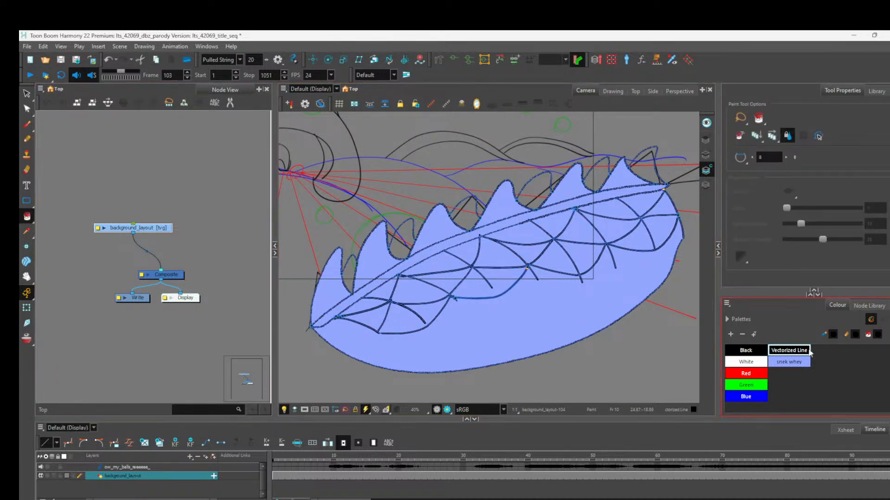
pyautogui.click(802, 365)
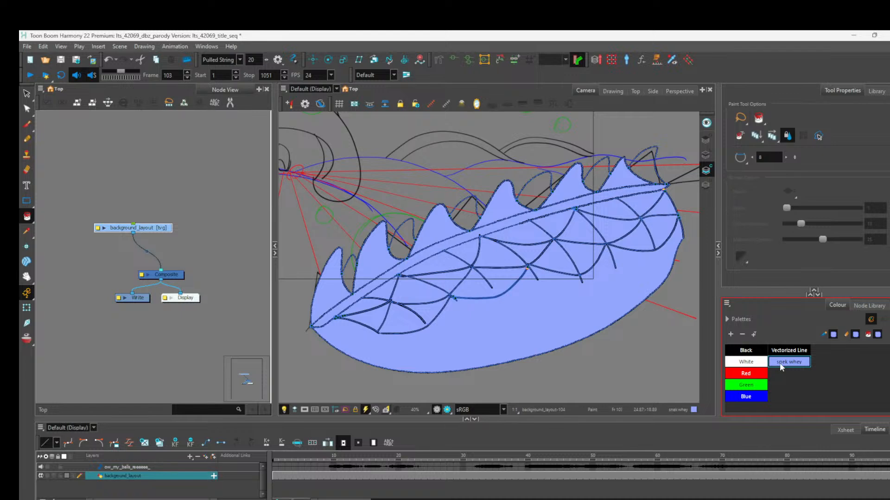
pyautogui.click(730, 334)
pyautogui.doubleClick(792, 373)
pyautogui.press('Return')
pyautogui.doubleClick(802, 375)
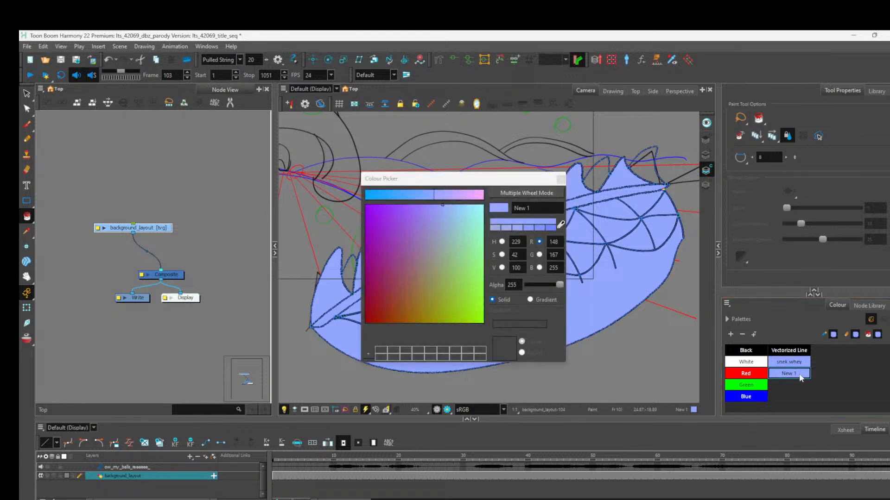
pyautogui.click(561, 225)
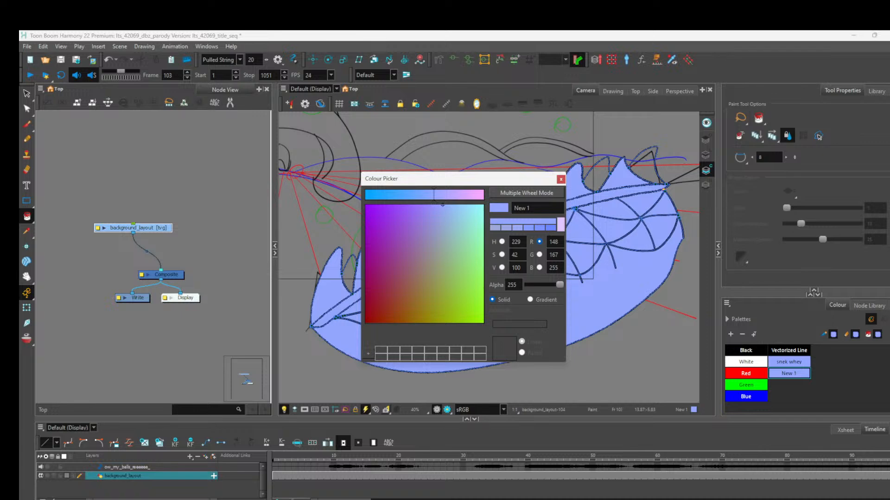
pyautogui.click(407, 420)
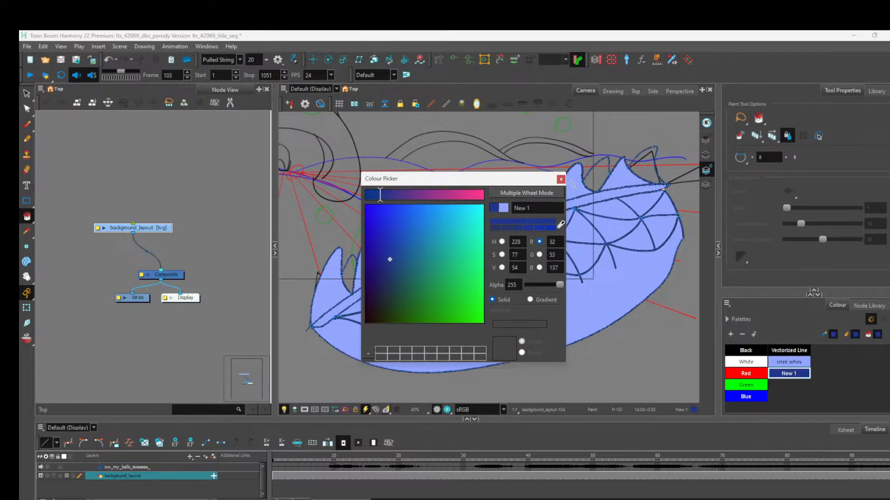
pyautogui.click(561, 179)
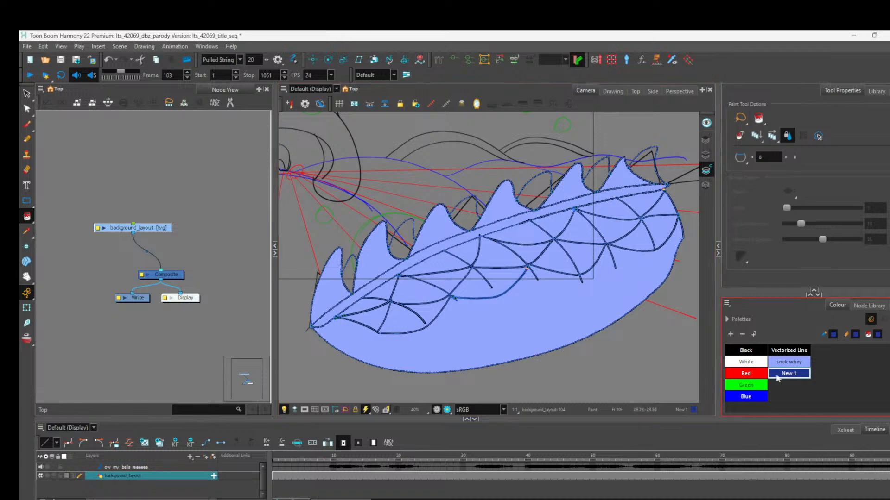
# Step: Rename the new dark-blue palette colour to "snek shadow"
pyautogui.doubleClick(791, 373)
pyautogui.write('snek shadow')
pyautogui.press('Return')
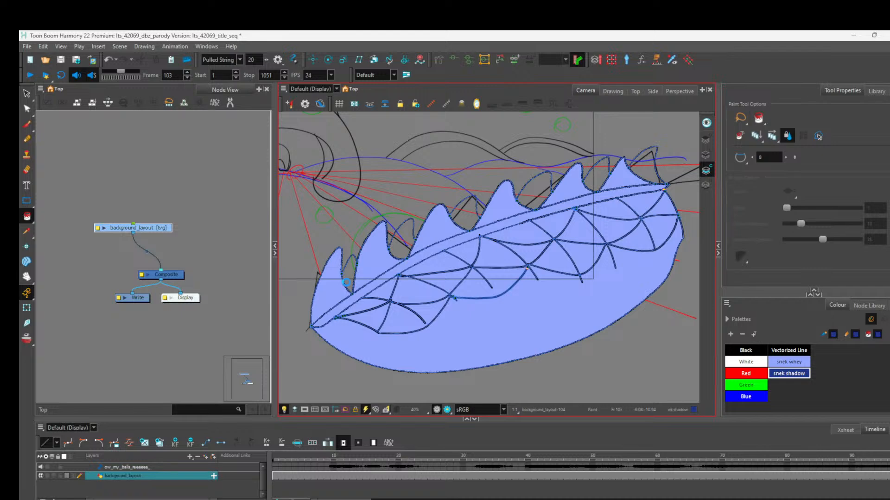
# Step: Fill all the back-row spikes between and beyond the front peaks with snek shadow using the Paint tool
pyautogui.click(348, 281)
pyautogui.click(406, 246)
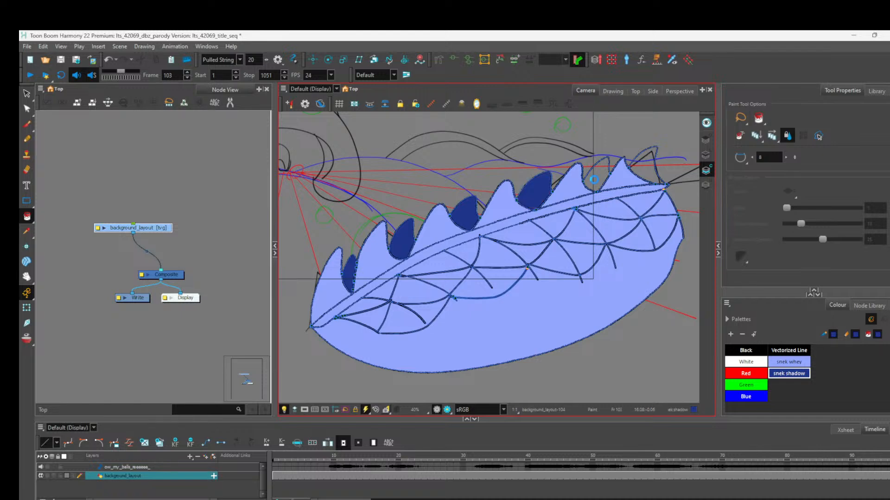
pyautogui.click(594, 180)
pyautogui.scroll(-2, 629, 155)
pyautogui.scroll(2, 653, 164)
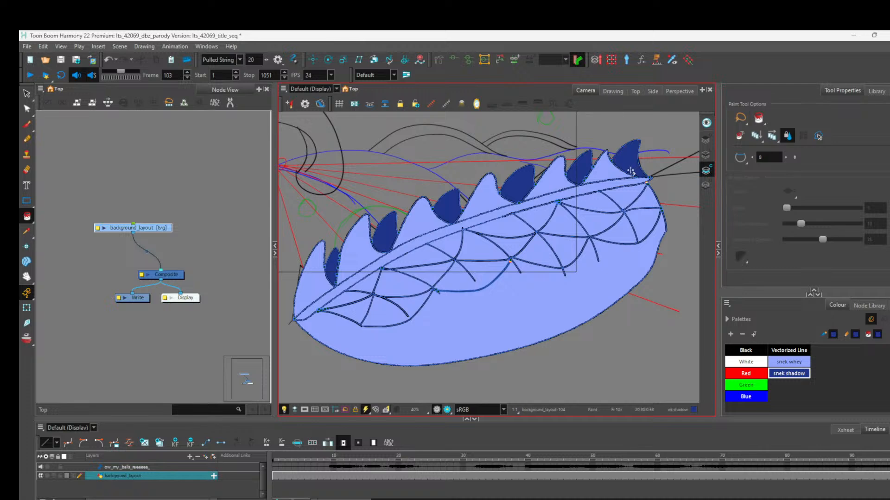
pyautogui.scroll(-3, 602, 195)
pyautogui.scroll(2, 518, 265)
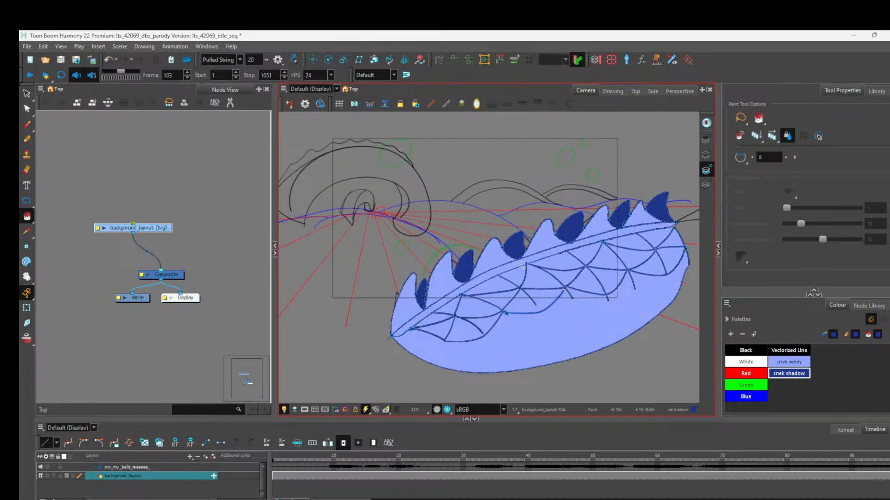
# Step: Switch back to the Line Art layer of the background_layout drawing
pyautogui.click(706, 155)
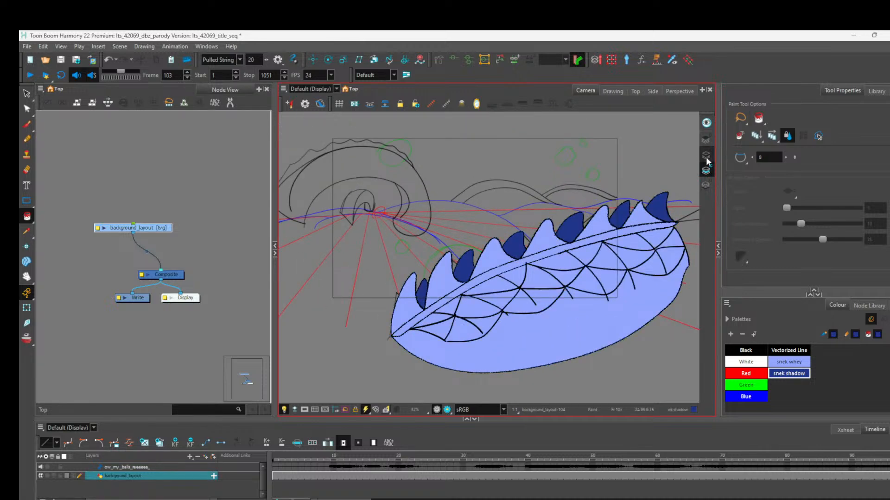
pyautogui.scroll(-1, 432, 246)
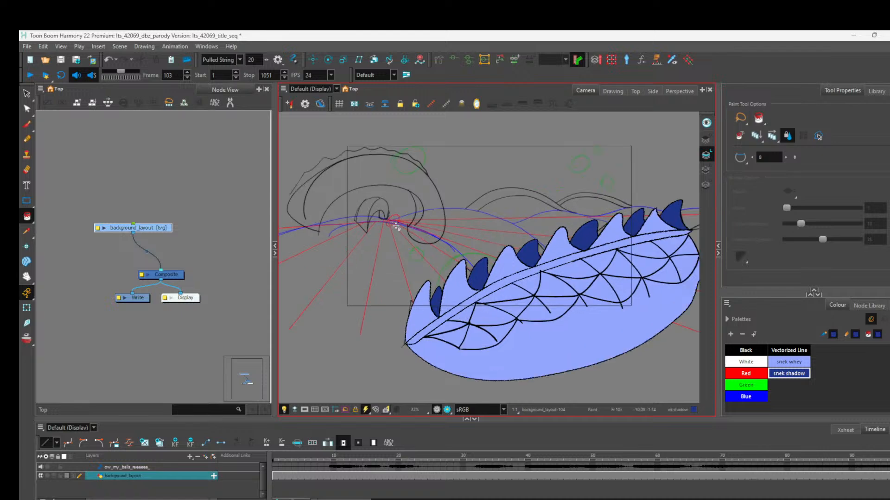
pyautogui.scroll(1, 396, 232)
pyautogui.click(204, 174)
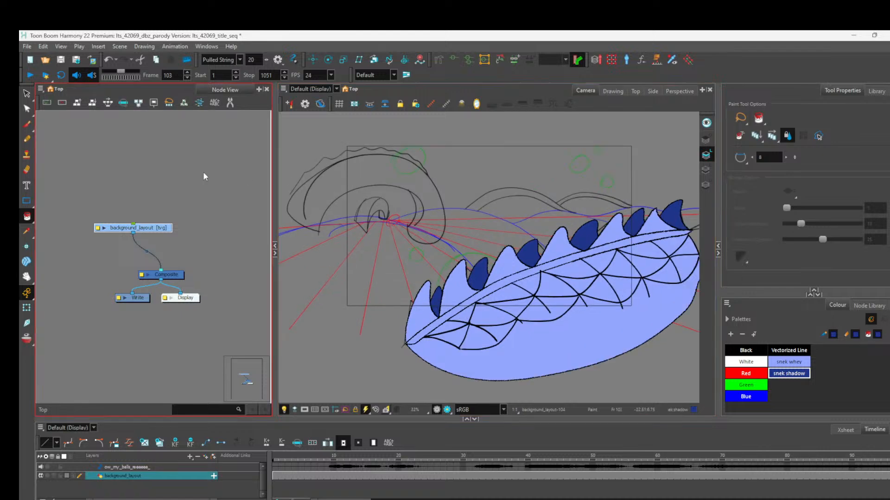
# Step: Choose the Vectorized Line colour and switch to the Pencil tool for inking the arched coil in the distance
pyautogui.click(26, 108)
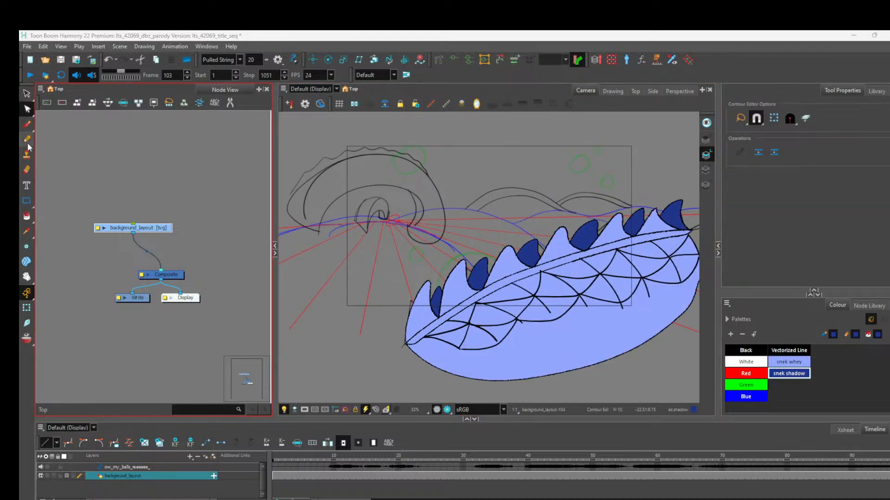
pyautogui.click(27, 124)
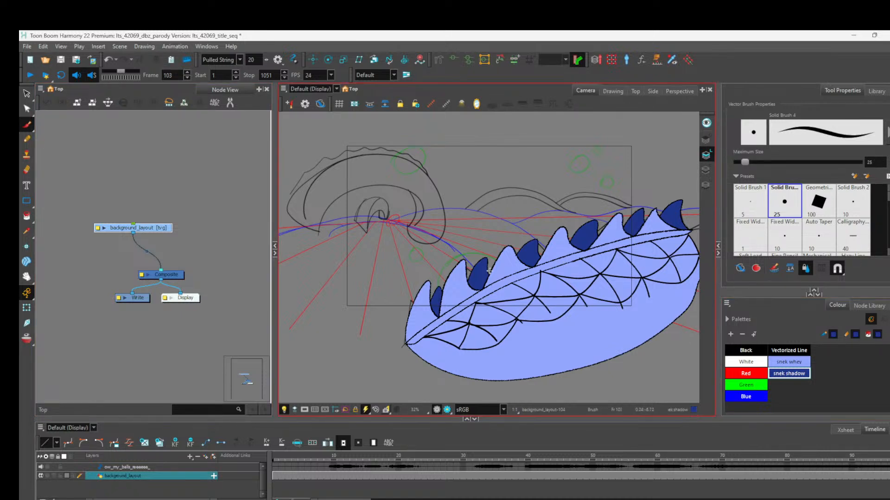
pyautogui.click(778, 355)
pyautogui.scroll(-1, 327, 183)
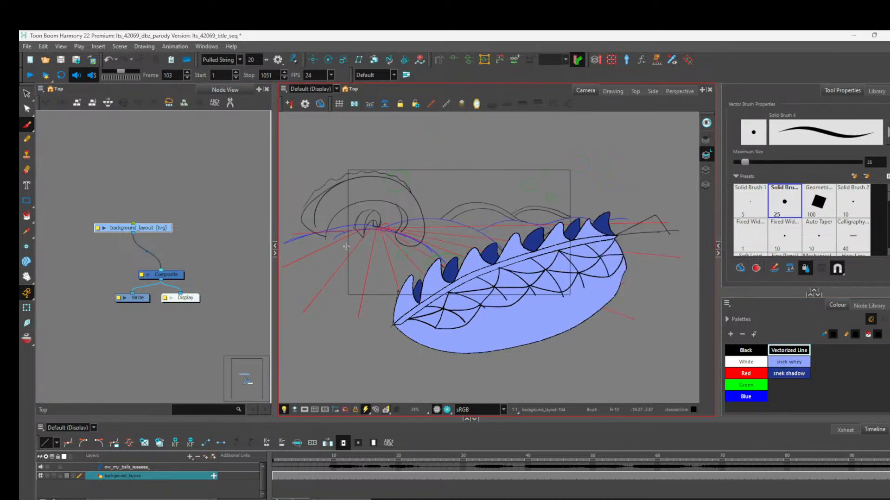
pyautogui.scroll(2, 327, 183)
pyautogui.scroll(-2, 327, 183)
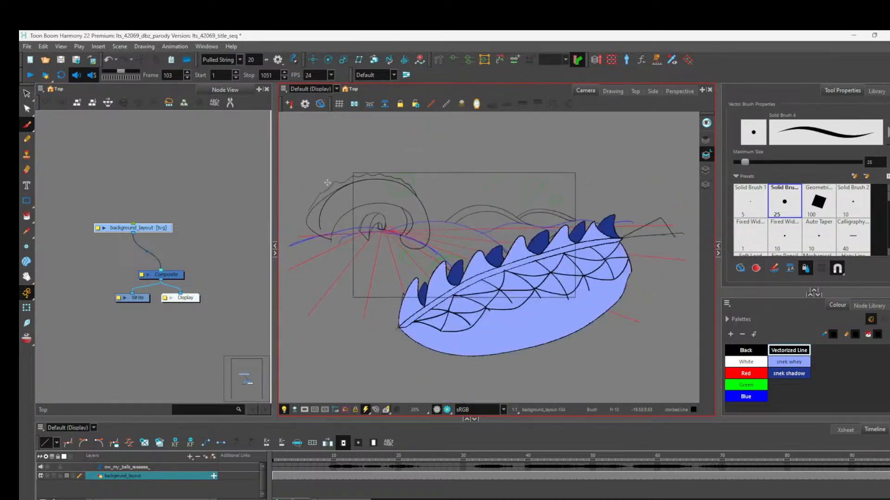
pyautogui.scroll(2, 327, 183)
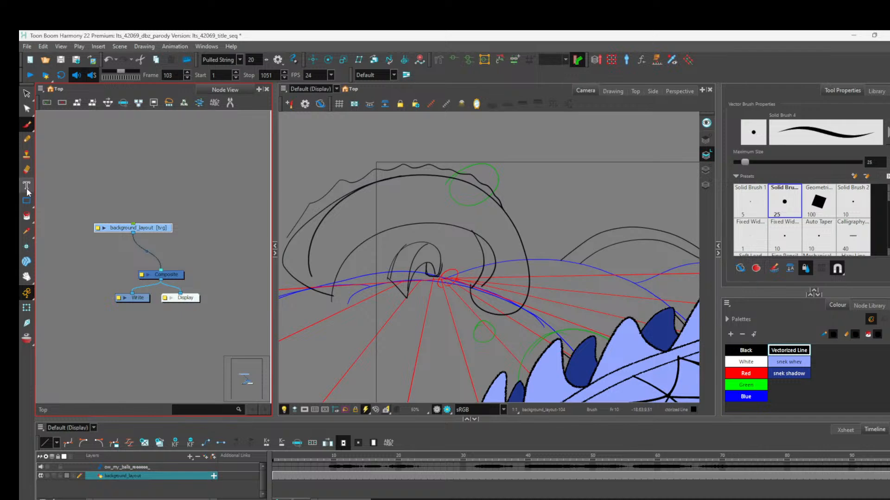
pyautogui.click(27, 138)
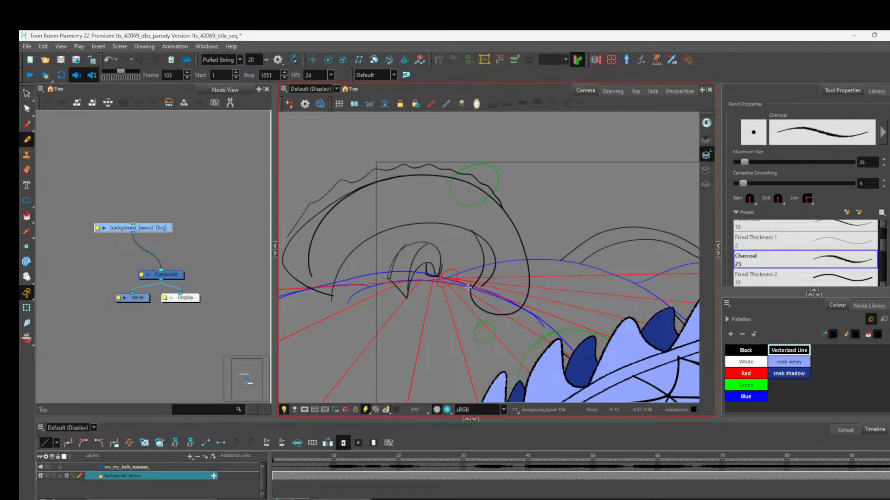
pyautogui.moveTo(469, 293)
pyautogui.mouseDown()
pyautogui.moveTo(487, 317)
pyautogui.moveTo(514, 319)
pyautogui.moveTo(525, 307)
pyautogui.mouseUp()
pyautogui.hotkey('ctrl', 'z')
pyautogui.moveTo(461, 290)
pyautogui.mouseDown()
pyautogui.moveTo(476, 306)
pyautogui.moveTo(540, 316)
pyautogui.moveTo(551, 331)
pyautogui.moveTo(511, 217)
pyautogui.moveTo(448, 175)
pyautogui.moveTo(394, 176)
pyautogui.moveTo(345, 199)
pyautogui.moveTo(298, 269)
pyautogui.mouseUp()
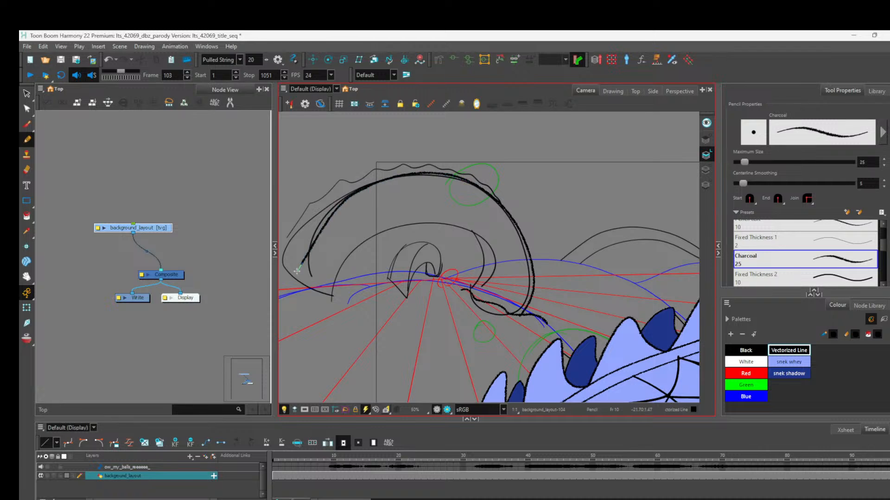
pyautogui.hotkey('ctrl', 'z')
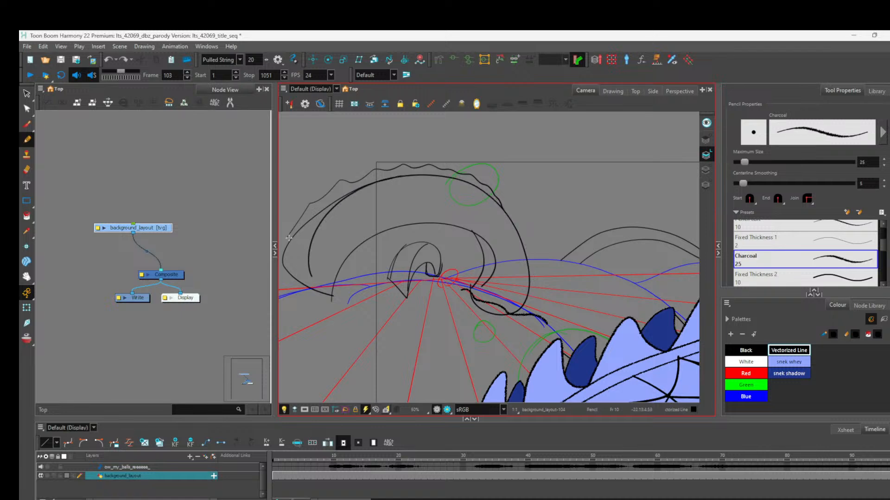
pyautogui.moveTo(283, 249)
pyautogui.mouseDown()
pyautogui.moveTo(380, 179)
pyautogui.moveTo(422, 172)
pyautogui.moveTo(457, 181)
pyautogui.moveTo(486, 195)
pyautogui.moveTo(520, 240)
pyautogui.moveTo(529, 286)
pyautogui.moveTo(520, 321)
pyautogui.mouseUp()
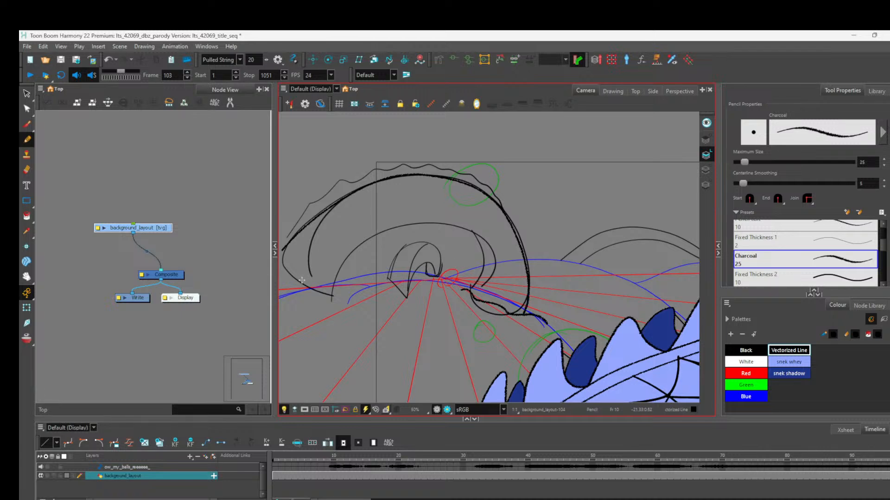
pyautogui.moveTo(298, 281)
pyautogui.mouseDown()
pyautogui.moveTo(345, 233)
pyautogui.moveTo(390, 208)
pyautogui.moveTo(444, 201)
pyautogui.moveTo(514, 229)
pyautogui.moveTo(519, 308)
pyautogui.mouseUp()
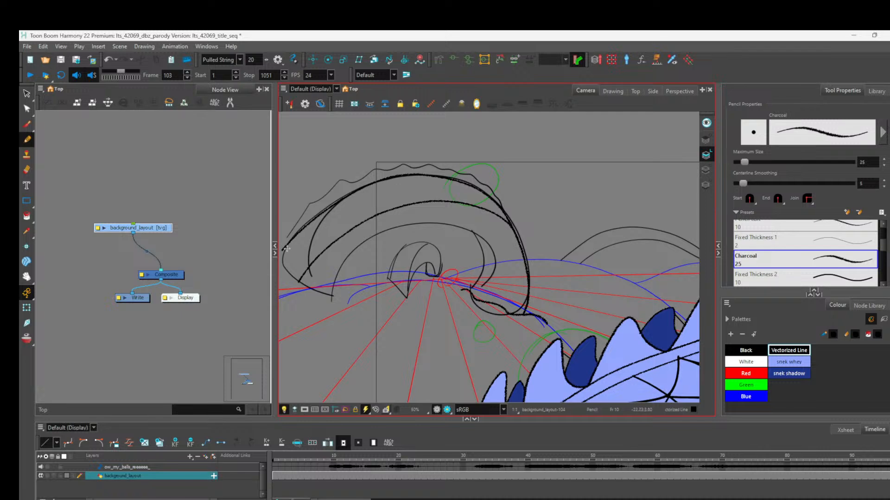
pyautogui.moveTo(281, 249)
pyautogui.mouseDown()
pyautogui.moveTo(296, 279)
pyautogui.moveTo(339, 296)
pyautogui.mouseUp()
pyautogui.moveTo(327, 291)
pyautogui.mouseDown()
pyautogui.moveTo(371, 237)
pyautogui.moveTo(443, 221)
pyautogui.moveTo(490, 245)
pyautogui.moveTo(478, 238)
pyautogui.moveTo(485, 264)
pyautogui.moveTo(473, 303)
pyautogui.mouseUp()
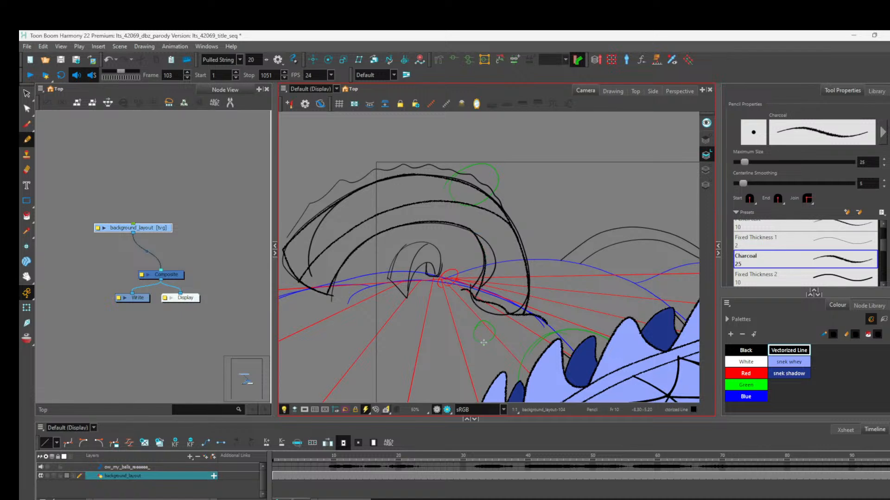
pyautogui.press('ctrl')
pyautogui.hotkey('ctrl', 'z')
pyautogui.moveTo(475, 233)
pyautogui.mouseDown()
pyautogui.moveTo(484, 265)
pyautogui.moveTo(473, 297)
pyautogui.mouseUp()
pyautogui.hotkey('ctrl', 'z')
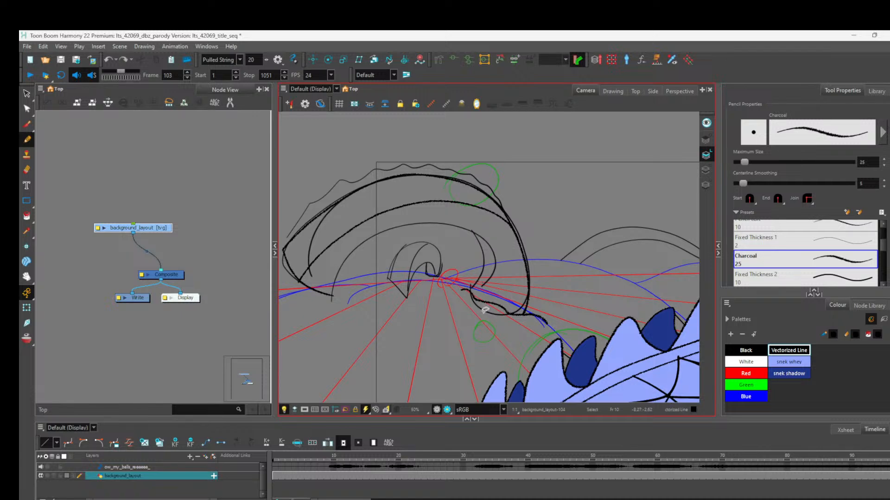
pyautogui.hotkey('ctrl', 'z')
pyautogui.hotkey('ctrl', 'z')
pyautogui.hotkey('ctrl', 'z')
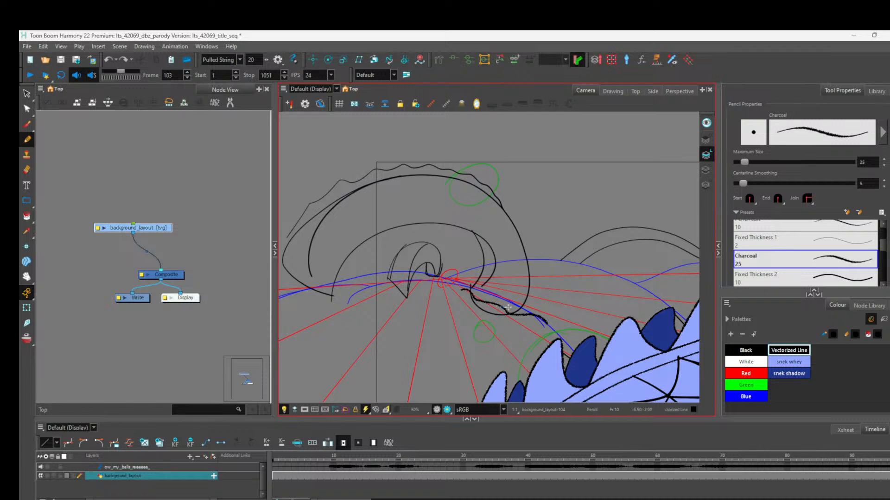
pyautogui.moveTo(508, 307)
pyautogui.mouseDown()
pyautogui.moveTo(533, 290)
pyautogui.moveTo(528, 244)
pyautogui.moveTo(465, 195)
pyautogui.moveTo(412, 187)
pyautogui.moveTo(366, 195)
pyautogui.moveTo(326, 212)
pyautogui.moveTo(276, 256)
pyautogui.moveTo(314, 295)
pyautogui.moveTo(351, 238)
pyautogui.moveTo(401, 220)
pyautogui.moveTo(455, 222)
pyautogui.moveTo(495, 253)
pyautogui.moveTo(502, 292)
pyautogui.mouseUp()
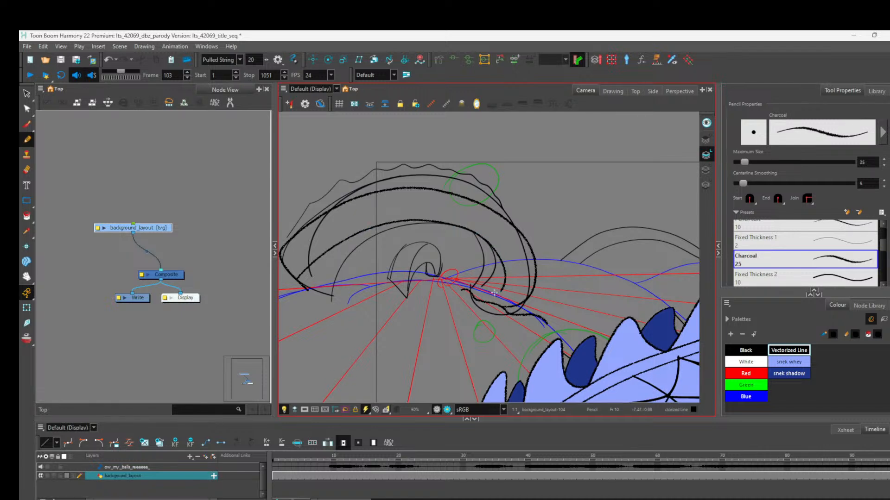
pyautogui.moveTo(487, 243)
pyautogui.mouseDown()
pyautogui.moveTo(492, 272)
pyautogui.moveTo(464, 298)
pyautogui.mouseUp()
pyautogui.hotkey('ctrl', 'z')
pyautogui.moveTo(498, 254)
pyautogui.mouseDown()
pyautogui.moveTo(494, 282)
pyautogui.moveTo(468, 301)
pyautogui.mouseUp()
pyautogui.hotkey('ctrl', 'z')
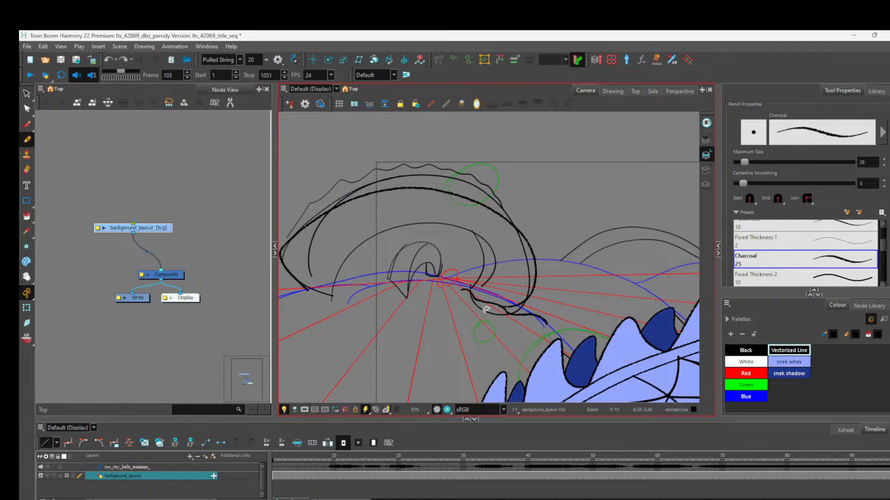
pyautogui.hotkey('ctrl', 'z')
pyautogui.hotkey('ctrl', 'z')
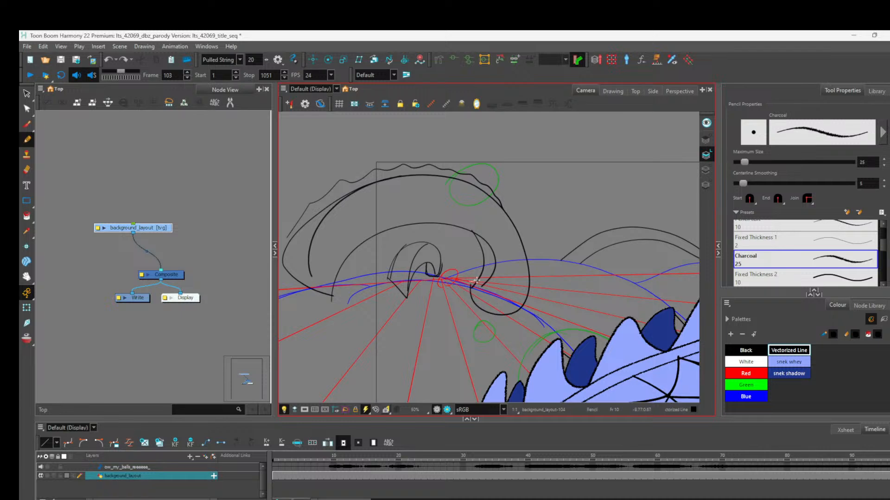
# Step: Draw the arched coil's outline over the sketch, the wavy ground line beneath it, and a dividing line along its body with the Charcoal pencil
pyautogui.moveTo(469, 282); pyautogui.dragTo(483, 278)
pyautogui.moveTo(496, 270)
pyautogui.mouseDown()
pyautogui.moveTo(463, 222)
pyautogui.moveTo(411, 215)
pyautogui.moveTo(367, 226)
pyautogui.moveTo(333, 256)
pyautogui.moveTo(295, 209)
pyautogui.moveTo(367, 176)
pyautogui.moveTo(479, 183)
pyautogui.moveTo(520, 220)
pyautogui.moveTo(528, 279)
pyautogui.moveTo(520, 290)
pyautogui.moveTo(485, 300)
pyautogui.moveTo(466, 280)
pyautogui.moveTo(381, 267)
pyautogui.moveTo(330, 288)
pyautogui.mouseUp()
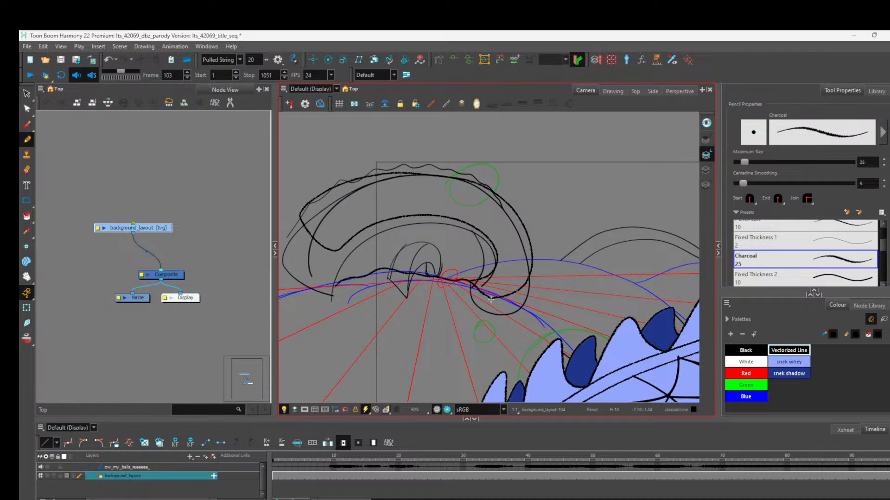
pyautogui.moveTo(490, 300); pyautogui.dragTo(534, 328)
pyautogui.hotkey('ctrl', 'z')
pyautogui.moveTo(490, 298); pyautogui.dragTo(559, 335)
pyautogui.moveTo(310, 231)
pyautogui.mouseDown()
pyautogui.moveTo(359, 203)
pyautogui.moveTo(414, 190)
pyautogui.moveTo(453, 192)
pyautogui.moveTo(525, 227)
pyautogui.mouseUp()
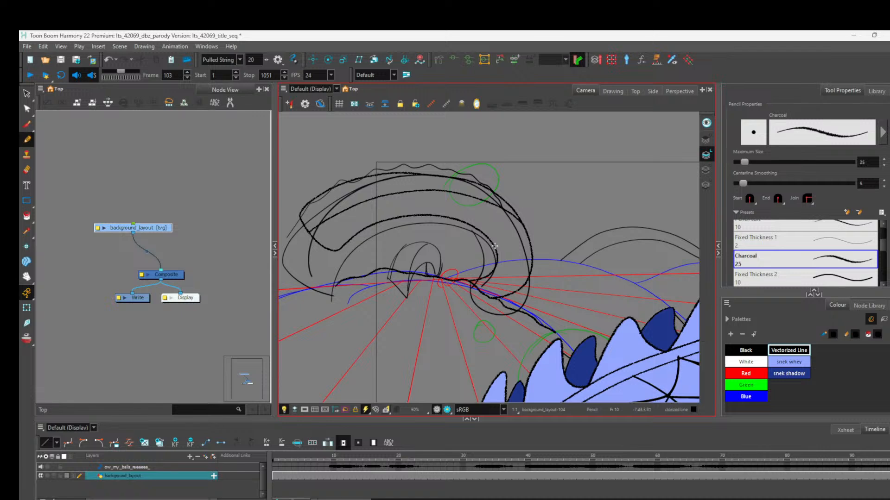
# Step: Undo the stray stroke at the coil's inner bend and draw a second edge line following that bend down to the base
pyautogui.scroll(5, 503, 250)
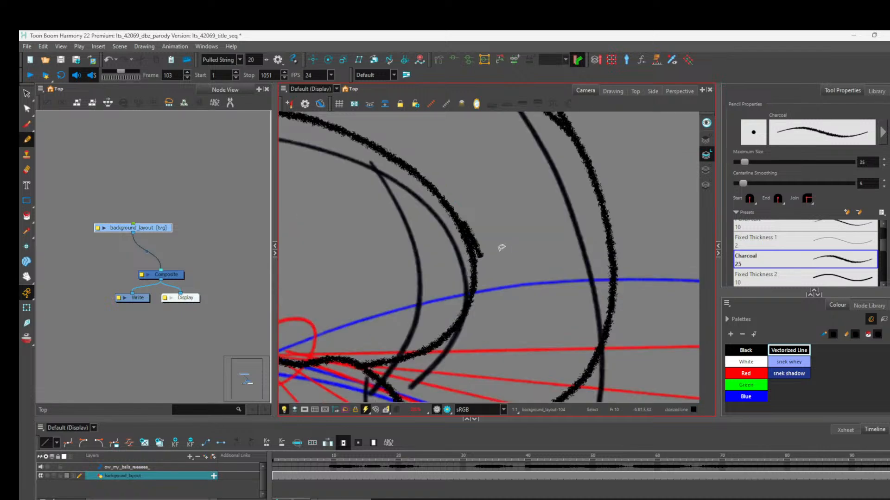
pyautogui.hotkey('ctrl', 'z')
pyautogui.scroll(-3, 501, 246)
pyautogui.scroll(3, 503, 302)
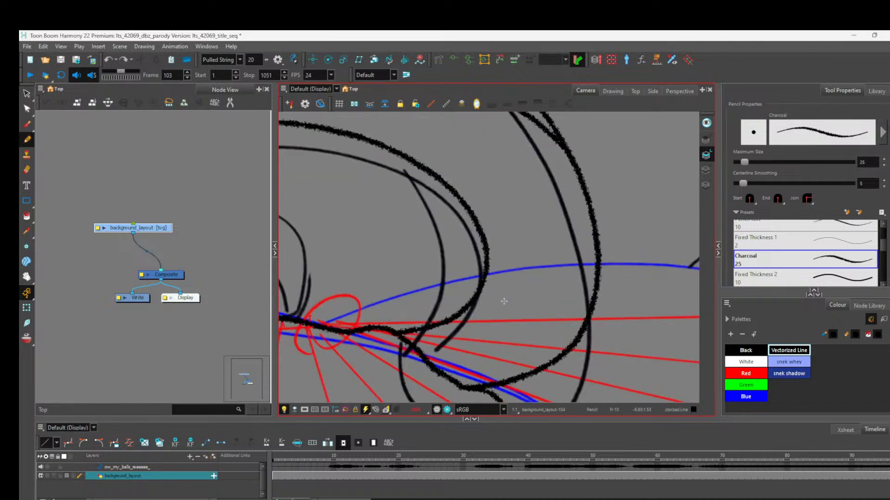
pyautogui.moveTo(475, 218)
pyautogui.mouseDown()
pyautogui.moveTo(489, 247)
pyautogui.moveTo(490, 290)
pyautogui.moveTo(463, 334)
pyautogui.moveTo(423, 359)
pyautogui.moveTo(484, 316)
pyautogui.moveTo(494, 274)
pyautogui.moveTo(470, 215)
pyautogui.mouseUp()
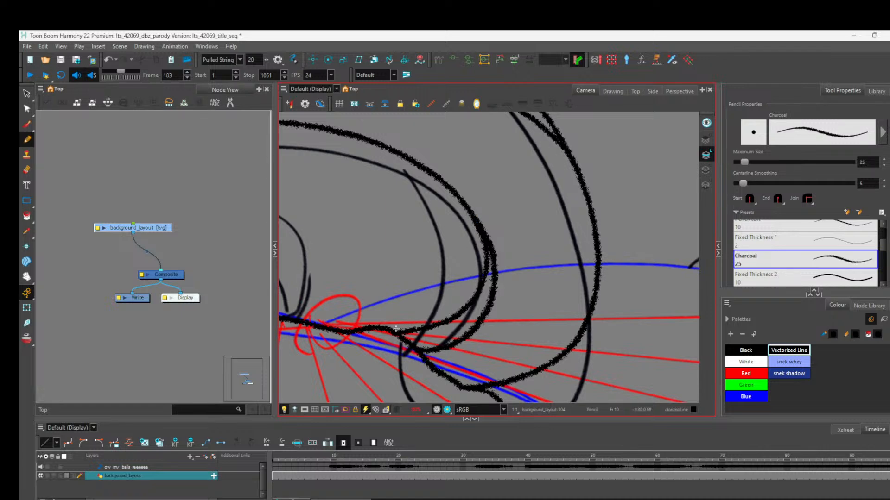
# Step: Set the Pulled String stabilizer to 6 and draw a row of small jagged spikes inside the coil's lower bend
pyautogui.hotkey('alt', 's')
pyautogui.hotkey('ctrl', 'z')
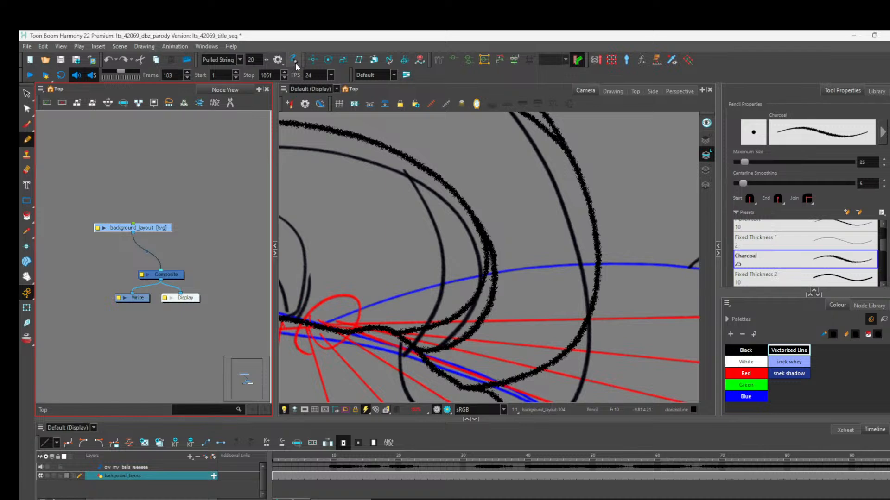
pyautogui.moveTo(266, 60); pyautogui.dragTo(296, 60)
pyautogui.click(240, 60)
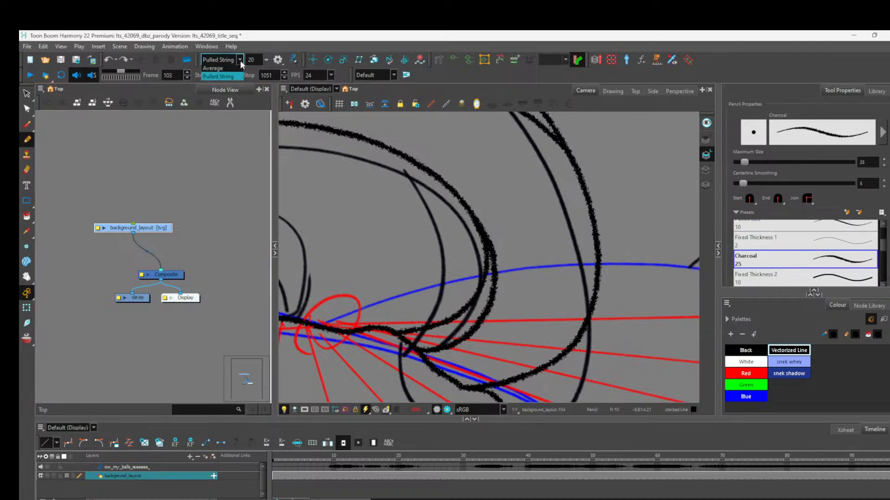
pyautogui.click(261, 59)
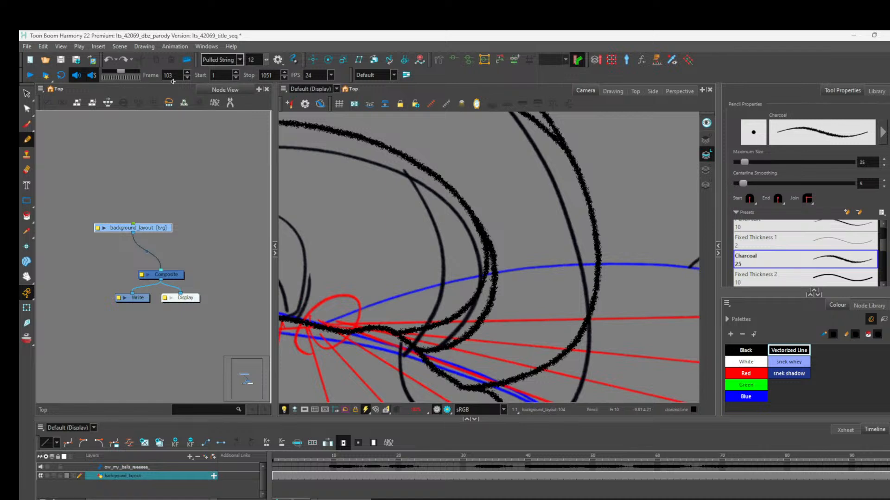
pyautogui.moveTo(174, 79); pyautogui.dragTo(170, 78)
pyautogui.moveTo(399, 330)
pyautogui.mouseDown()
pyautogui.moveTo(413, 310)
pyautogui.moveTo(418, 324)
pyautogui.moveTo(434, 305)
pyautogui.moveTo(443, 318)
pyautogui.moveTo(453, 295)
pyautogui.moveTo(468, 307)
pyautogui.moveTo(479, 290)
pyautogui.mouseUp()
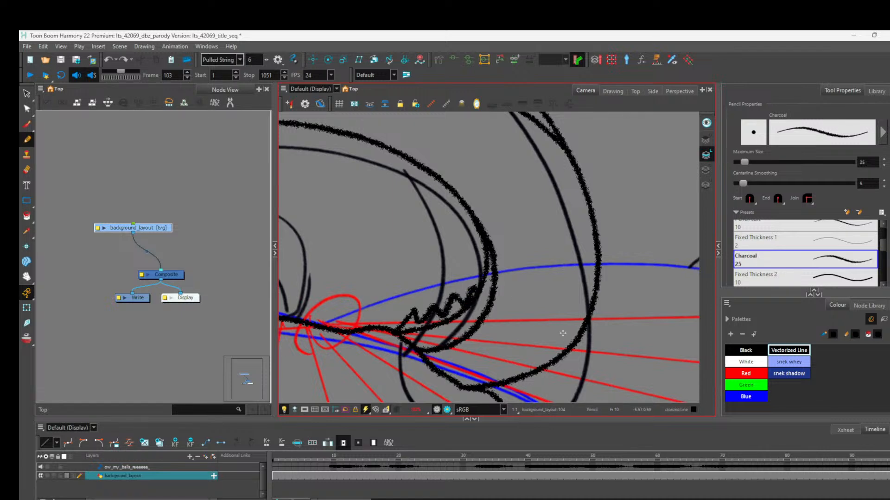
# Step: Draw a continuous row of spikes along the coil's outer back, following the sketched crest around to the blunt end
pyautogui.scroll(-5, 578, 362)
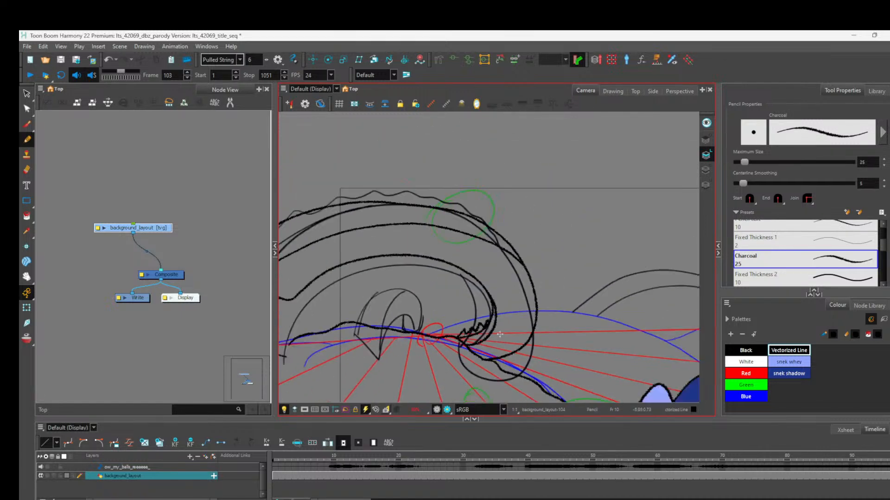
pyautogui.scroll(-1, 536, 384)
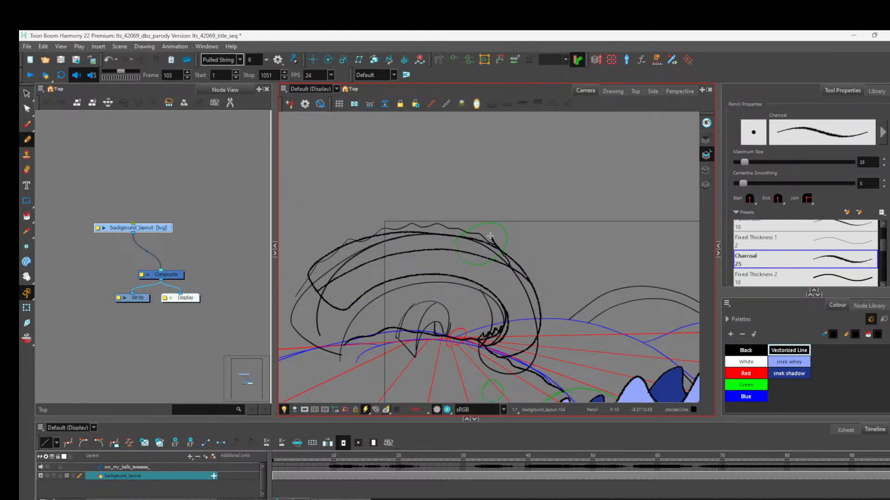
pyautogui.moveTo(481, 235)
pyautogui.mouseDown()
pyautogui.moveTo(413, 221)
pyautogui.moveTo(345, 232)
pyautogui.moveTo(306, 257)
pyautogui.moveTo(322, 283)
pyautogui.mouseUp()
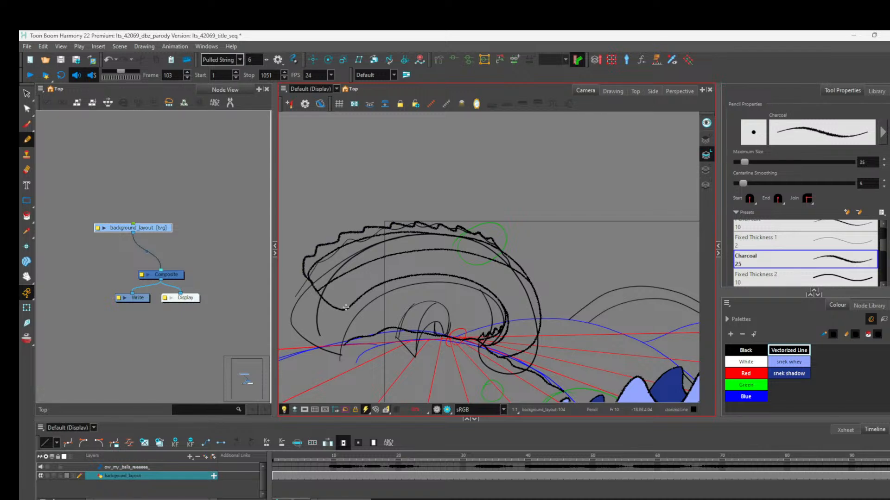
# Step: Hide the rough sketch and draw four curved segment lines across the belly band near the coil's blunt end
pyautogui.scroll(1, 334, 300)
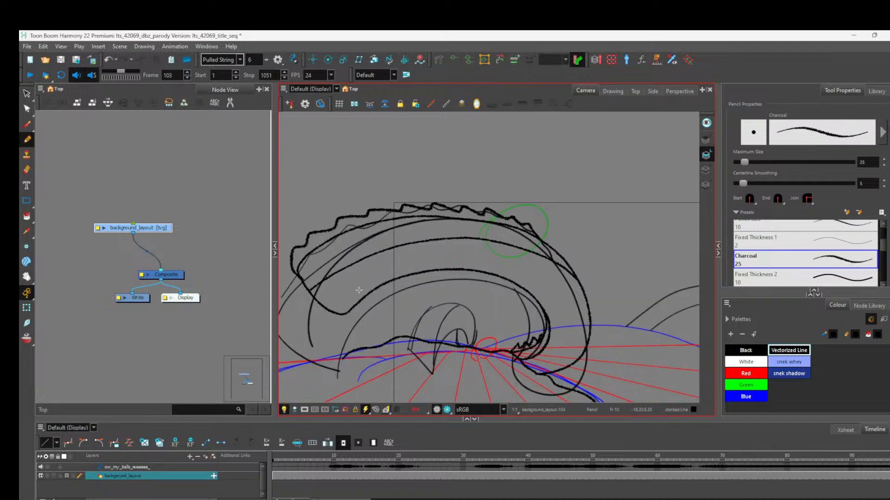
pyautogui.scroll(1, 359, 291)
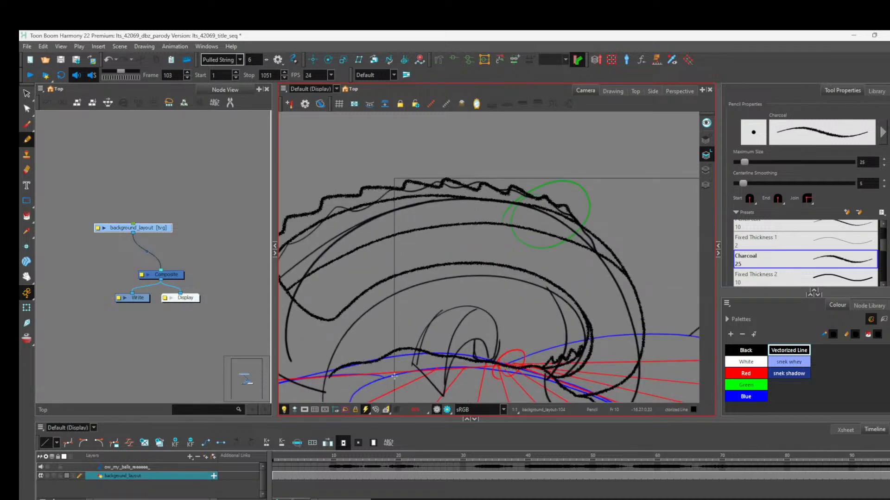
pyautogui.click(296, 411)
pyautogui.scroll(-2, 587, 330)
pyautogui.scroll(1, 563, 322)
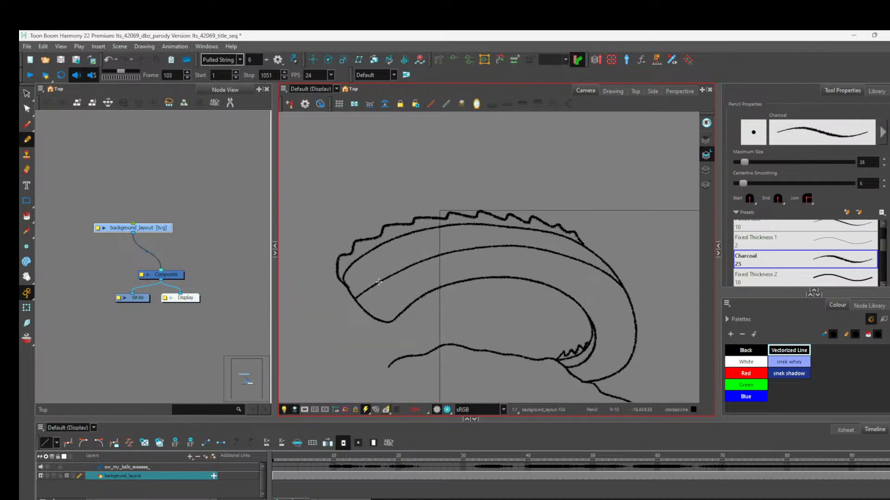
pyautogui.moveTo(379, 282); pyautogui.dragTo(399, 314)
pyautogui.moveTo(406, 268); pyautogui.dragTo(418, 297)
pyautogui.moveTo(434, 258); pyautogui.dragTo(437, 284)
pyautogui.moveTo(458, 251); pyautogui.dragTo(462, 281)
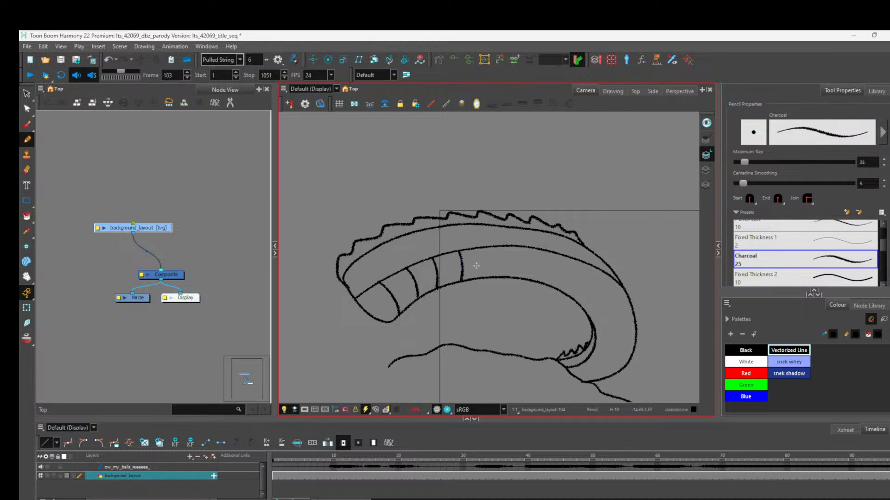
# Step: Continue the curved segment lines across the belly band, over the arch and around the bend to the ground
pyautogui.moveTo(489, 246)
pyautogui.mouseDown()
pyautogui.moveTo(487, 279)
pyautogui.moveTo(480, 256)
pyautogui.moveTo(477, 279)
pyautogui.moveTo(481, 246)
pyautogui.mouseUp()
pyautogui.hotkey('ctrl', 'z')
pyautogui.hotkey('ctrl', 'z')
pyautogui.moveTo(497, 277); pyautogui.dragTo(507, 247)
pyautogui.moveTo(518, 277); pyautogui.dragTo(532, 246)
pyautogui.moveTo(544, 280)
pyautogui.mouseDown()
pyautogui.moveTo(559, 255)
pyautogui.moveTo(571, 286)
pyautogui.moveTo(589, 264)
pyautogui.mouseUp()
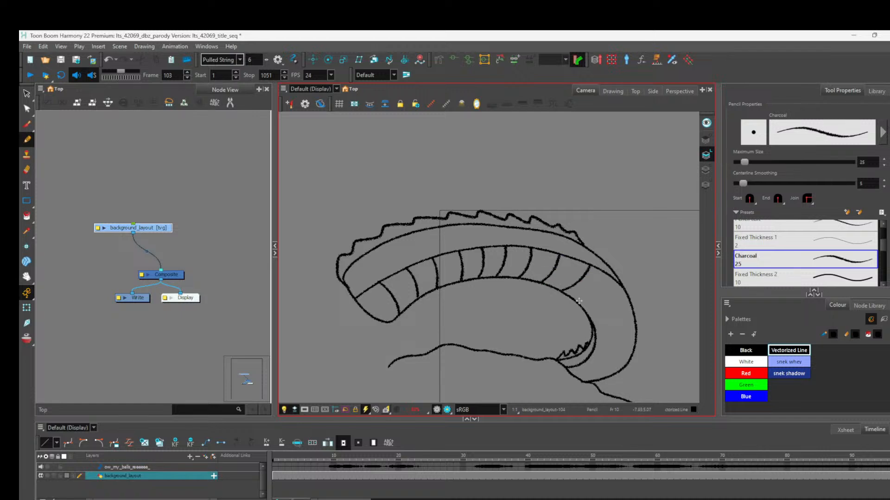
pyautogui.moveTo(579, 301); pyautogui.dragTo(609, 280)
pyautogui.moveTo(588, 317); pyautogui.dragTo(629, 298)
pyautogui.moveTo(597, 337); pyautogui.dragTo(638, 322)
pyautogui.moveTo(593, 354)
pyautogui.mouseDown()
pyautogui.moveTo(634, 355)
pyautogui.moveTo(605, 369)
pyautogui.moveTo(622, 369)
pyautogui.moveTo(578, 371)
pyautogui.moveTo(600, 378)
pyautogui.mouseUp()
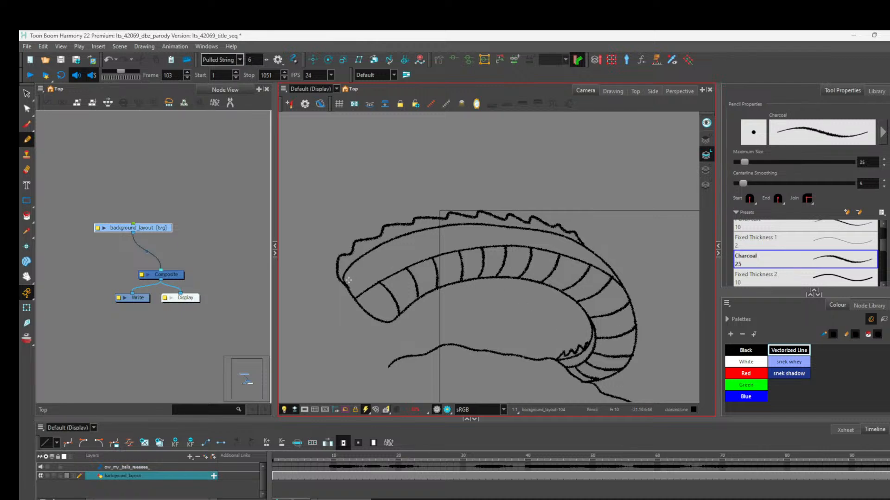
# Step: Draw curved slanting lines across the coil's upper back band, from the blunt end to where the band tapers off
pyautogui.moveTo(344, 280)
pyautogui.mouseDown()
pyautogui.moveTo(374, 286)
pyautogui.moveTo(374, 261)
pyautogui.moveTo(395, 273)
pyautogui.mouseUp()
pyautogui.moveTo(389, 239); pyautogui.dragTo(428, 258)
pyautogui.moveTo(425, 228)
pyautogui.mouseDown()
pyautogui.moveTo(453, 250)
pyautogui.moveTo(477, 235)
pyautogui.moveTo(486, 246)
pyautogui.moveTo(523, 247)
pyautogui.moveTo(535, 230)
pyautogui.moveTo(551, 250)
pyautogui.moveTo(569, 239)
pyautogui.moveTo(583, 264)
pyautogui.moveTo(595, 251)
pyautogui.moveTo(598, 272)
pyautogui.mouseUp()
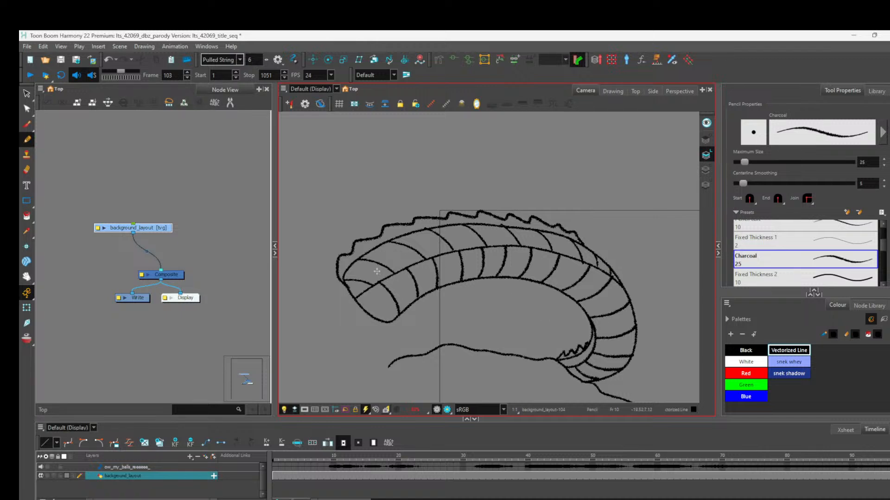
pyautogui.moveTo(346, 283); pyautogui.dragTo(357, 258)
pyautogui.moveTo(358, 294)
pyautogui.mouseDown()
pyautogui.moveTo(370, 252)
pyautogui.moveTo(384, 259)
pyautogui.moveTo(387, 240)
pyautogui.mouseUp()
pyautogui.hotkey('ctrl', 'z')
pyautogui.moveTo(379, 283); pyautogui.dragTo(386, 244)
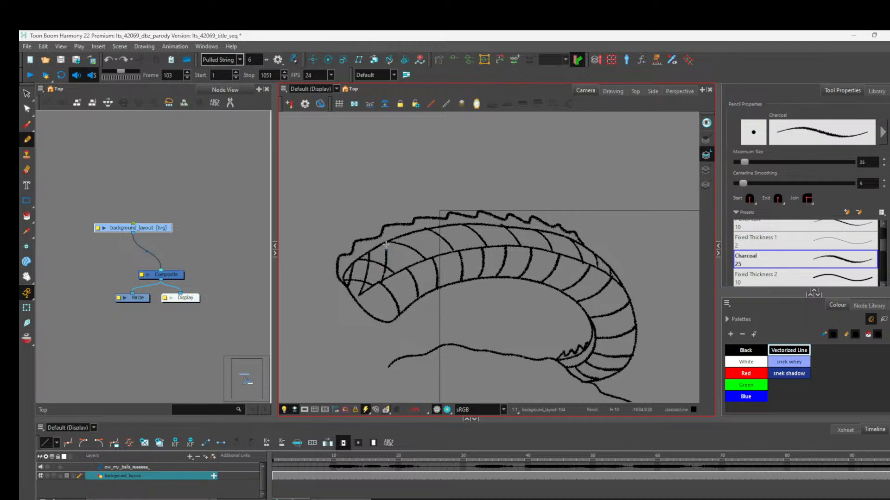
pyautogui.hotkey('ctrl', 'z')
pyautogui.moveTo(380, 278); pyautogui.dragTo(390, 239)
pyautogui.moveTo(404, 274)
pyautogui.mouseDown()
pyautogui.moveTo(415, 232)
pyautogui.moveTo(429, 257)
pyautogui.moveTo(441, 226)
pyautogui.mouseUp()
pyautogui.hotkey('ctrl', 'z')
pyautogui.hotkey('ctrl', 'z')
pyautogui.moveTo(403, 272)
pyautogui.mouseDown()
pyautogui.moveTo(415, 230)
pyautogui.moveTo(437, 252)
pyautogui.mouseUp()
pyautogui.moveTo(468, 221)
pyautogui.mouseDown()
pyautogui.moveTo(463, 250)
pyautogui.moveTo(493, 231)
pyautogui.moveTo(487, 247)
pyautogui.moveTo(537, 249)
pyautogui.mouseUp()
pyautogui.hotkey('ctrl', 'z')
pyautogui.hotkey('ctrl', 'z')
pyautogui.hotkey('ctrl', 'z')
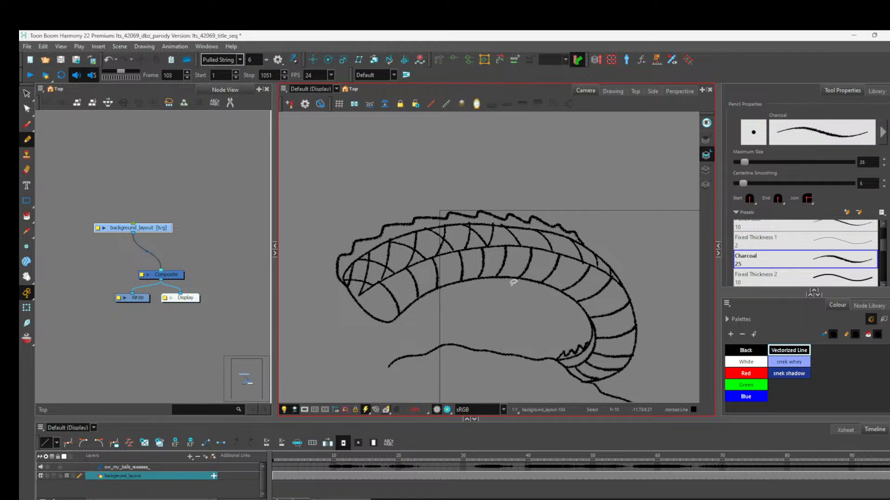
pyautogui.moveTo(488, 244); pyautogui.dragTo(500, 226)
pyautogui.hotkey('ctrl', 'z')
pyautogui.hotkey('ctrl', 'z')
pyautogui.hotkey('ctrl', 'z')
pyautogui.hotkey('ctrl', 'z')
pyautogui.hotkey('ctrl', 'z')
pyautogui.hotkey('ctrl', 'z')
pyautogui.hotkey('ctrl', 'z')
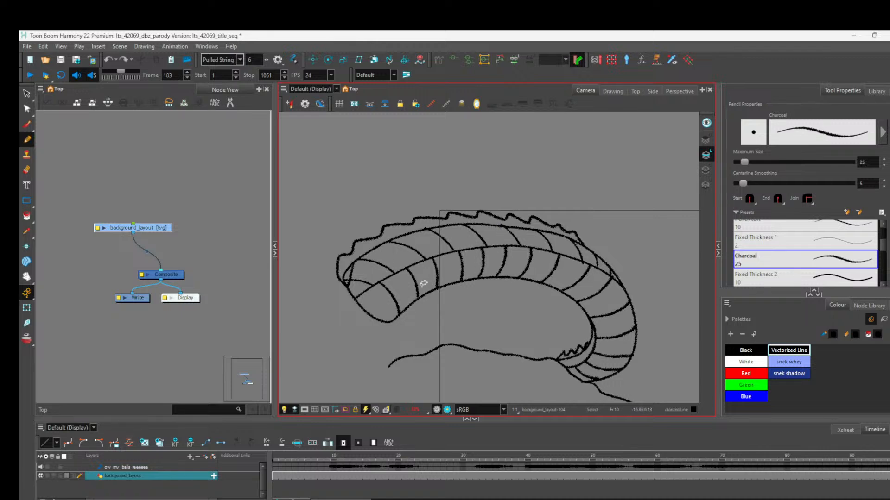
# Step: Draw widely spaced lines slanting against the existing ones across the coil's upper back band, from the blunt end to the taper
pyautogui.moveTo(359, 258); pyautogui.dragTo(351, 302)
pyautogui.moveTo(388, 237); pyautogui.dragTo(373, 285)
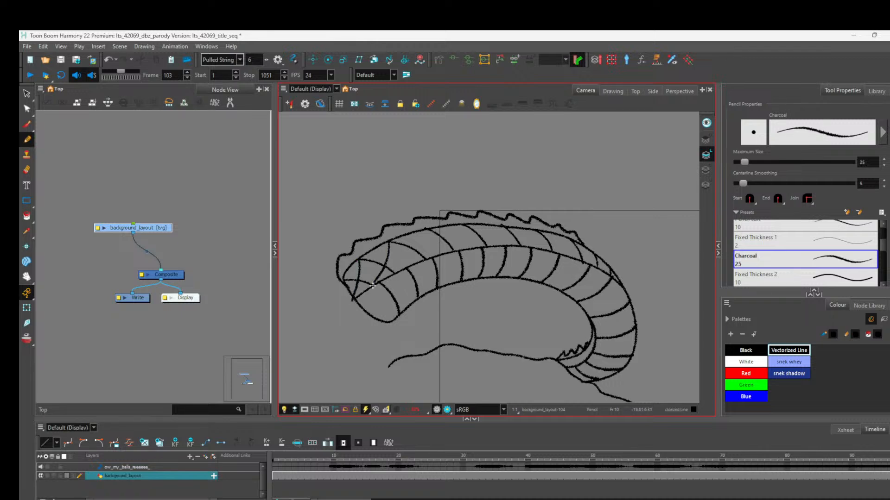
pyautogui.moveTo(425, 227); pyautogui.dragTo(424, 257)
pyautogui.moveTo(462, 222); pyautogui.dragTo(452, 251)
pyautogui.moveTo(505, 226); pyautogui.dragTo(487, 244)
pyautogui.moveTo(536, 229)
pyautogui.mouseDown()
pyautogui.moveTo(527, 244)
pyautogui.moveTo(586, 266)
pyautogui.mouseUp()
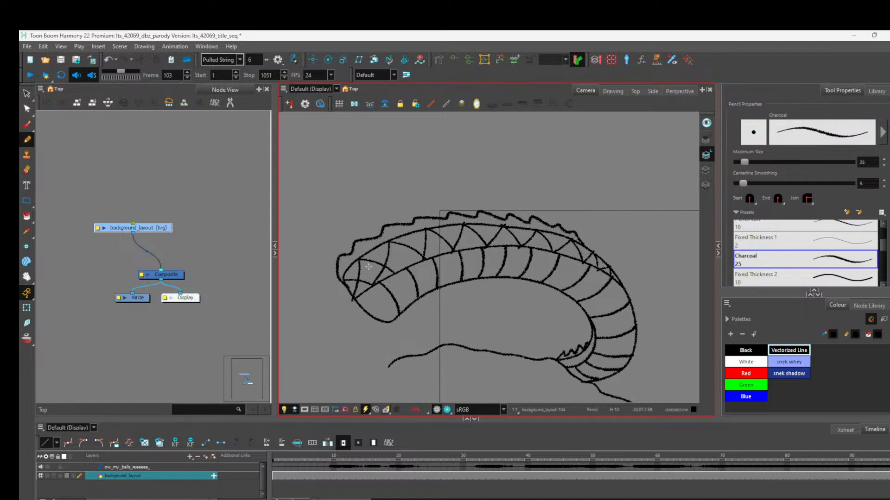
# Step: Add intermediate counter-slanting lines to the back band between the blunt end and the start of the arch
pyautogui.moveTo(369, 259); pyautogui.dragTo(365, 288)
pyautogui.hotkey('ctrl', 'z')
pyautogui.moveTo(373, 251); pyautogui.dragTo(358, 294)
pyautogui.moveTo(352, 262)
pyautogui.mouseDown()
pyautogui.moveTo(349, 281)
pyautogui.moveTo(399, 258)
pyautogui.moveTo(408, 232)
pyautogui.mouseUp()
pyautogui.moveTo(416, 252); pyautogui.dragTo(423, 224)
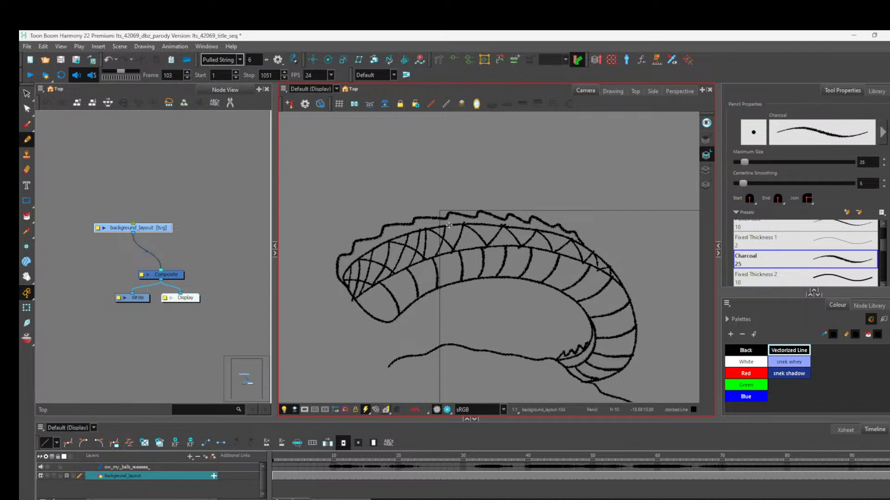
# Step: Continue the intermediate counter-slanting lines over the arch and down to where the back band tapers off
pyautogui.hotkey('alt', 's')
pyautogui.moveTo(440, 226); pyautogui.dragTo(431, 258)
pyautogui.hotkey('ctrl', 'z')
pyautogui.moveTo(440, 228); pyautogui.dragTo(436, 254)
pyautogui.moveTo(454, 224)
pyautogui.mouseDown()
pyautogui.moveTo(444, 253)
pyautogui.moveTo(474, 232)
pyautogui.moveTo(449, 226)
pyautogui.moveTo(445, 255)
pyautogui.mouseUp()
pyautogui.hotkey('ctrl', 'z')
pyautogui.moveTo(472, 225)
pyautogui.mouseDown()
pyautogui.moveTo(465, 249)
pyautogui.moveTo(491, 225)
pyautogui.moveTo(476, 247)
pyautogui.mouseUp()
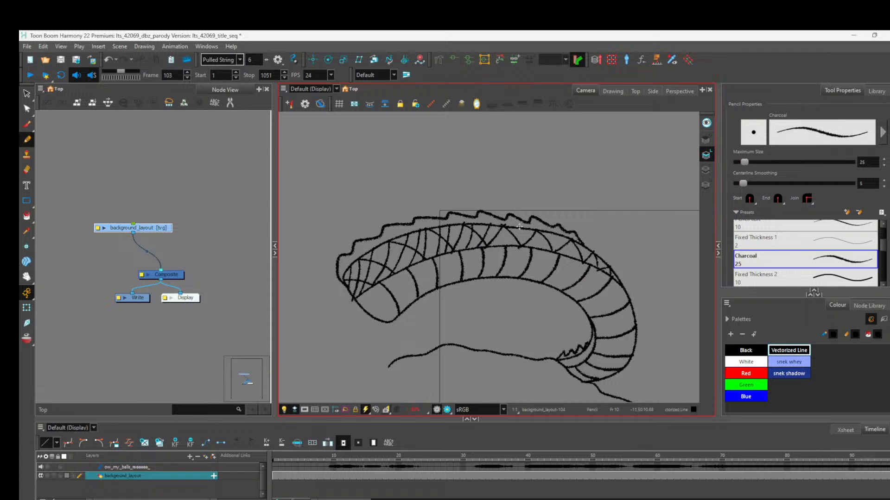
pyautogui.moveTo(518, 223)
pyautogui.mouseDown()
pyautogui.moveTo(494, 248)
pyautogui.moveTo(573, 262)
pyautogui.mouseUp()
pyautogui.hotkey('ctrl', 'z')
# Step: Add intermediate lines in the original slant direction along the whole back band to complete the diamond scale pattern
pyautogui.moveTo(375, 247); pyautogui.dragTo(415, 263)
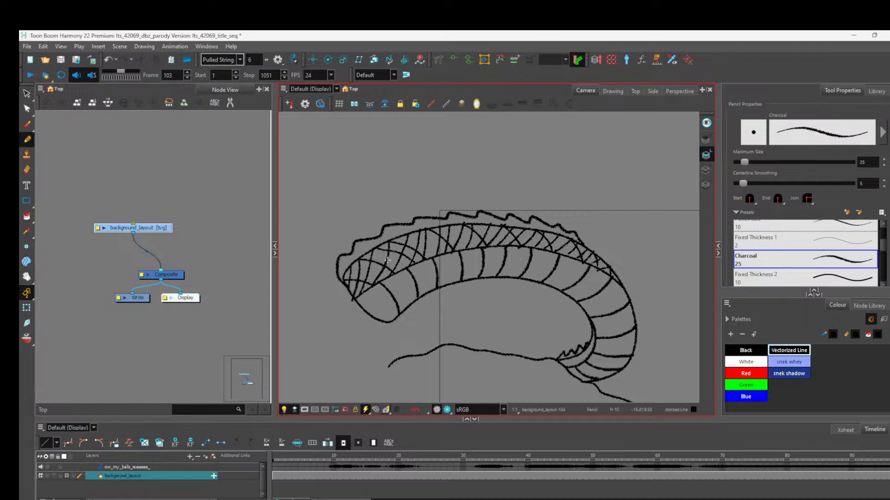
pyautogui.moveTo(346, 271); pyautogui.dragTo(387, 282)
pyautogui.hotkey('alt', 's')
pyautogui.moveTo(411, 233)
pyautogui.mouseDown()
pyautogui.moveTo(442, 257)
pyautogui.moveTo(409, 233)
pyautogui.moveTo(419, 245)
pyautogui.moveTo(456, 228)
pyautogui.moveTo(472, 249)
pyautogui.moveTo(486, 224)
pyautogui.moveTo(508, 246)
pyautogui.moveTo(530, 231)
pyautogui.moveTo(521, 227)
pyautogui.moveTo(535, 249)
pyautogui.moveTo(571, 242)
pyautogui.moveTo(553, 233)
pyautogui.moveTo(566, 256)
pyautogui.moveTo(599, 256)
pyautogui.moveTo(592, 253)
pyautogui.moveTo(581, 247)
pyautogui.moveTo(606, 272)
pyautogui.mouseUp()
pyautogui.hotkey('ctrl', 'z')
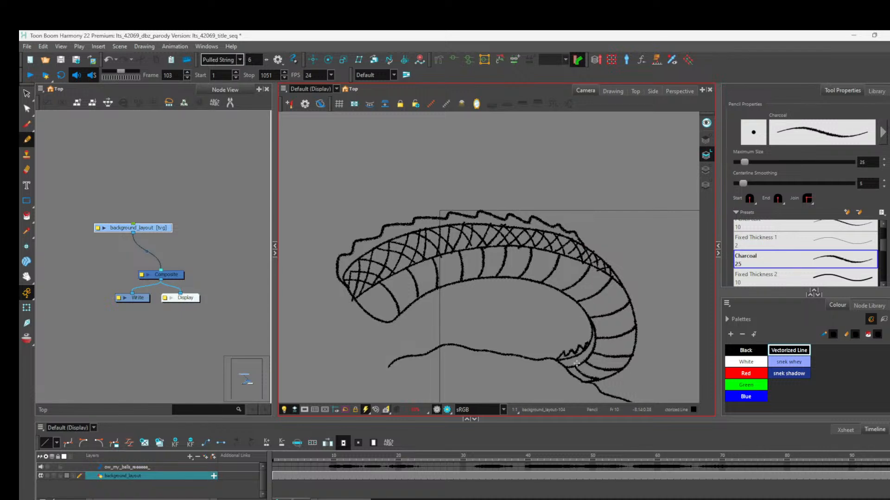
# Step: Crosshatch diamond scales on the small strip of back beside the inner spikes at the coil's ground end
pyautogui.moveTo(561, 363); pyautogui.dragTo(574, 352)
pyautogui.moveTo(573, 358)
pyautogui.mouseDown()
pyautogui.moveTo(562, 365)
pyautogui.moveTo(579, 365)
pyautogui.mouseUp()
pyautogui.hotkey('ctrl', 'z')
pyautogui.scroll(-2, 536, 338)
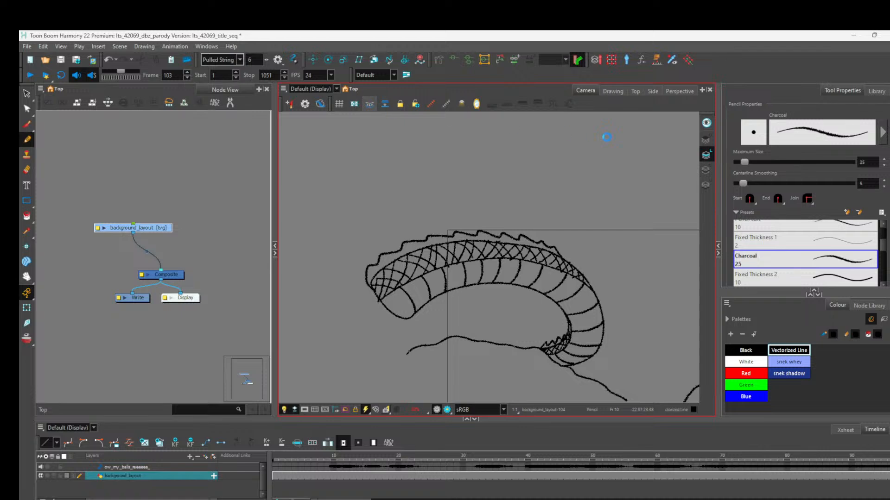
# Step: Activate the colour art layer and set the Paint tool to fill with a rectangular marquee
pyautogui.click(708, 170)
pyautogui.press('l')
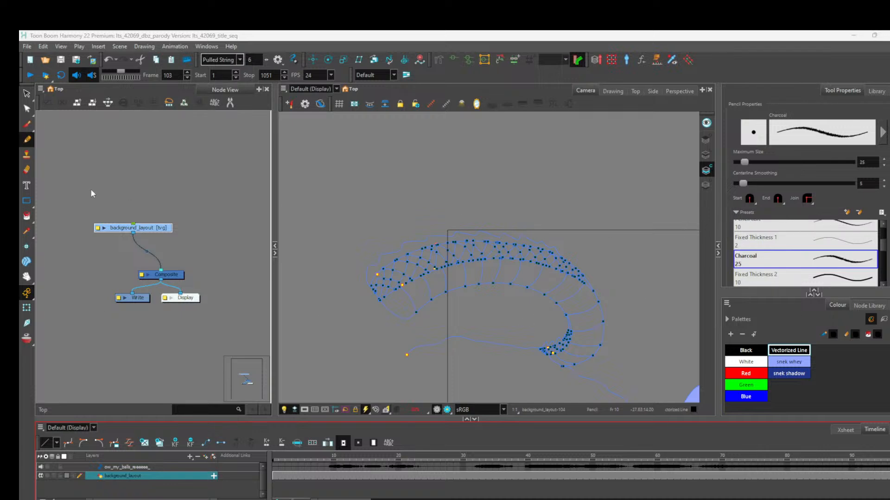
pyautogui.click(27, 215)
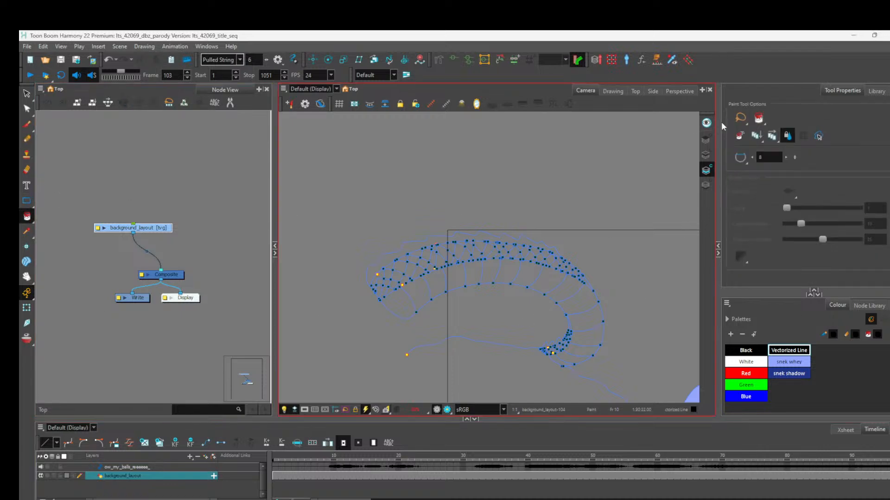
pyautogui.click(741, 118)
pyautogui.click(755, 131)
pyautogui.moveTo(323, 185); pyautogui.dragTo(622, 379)
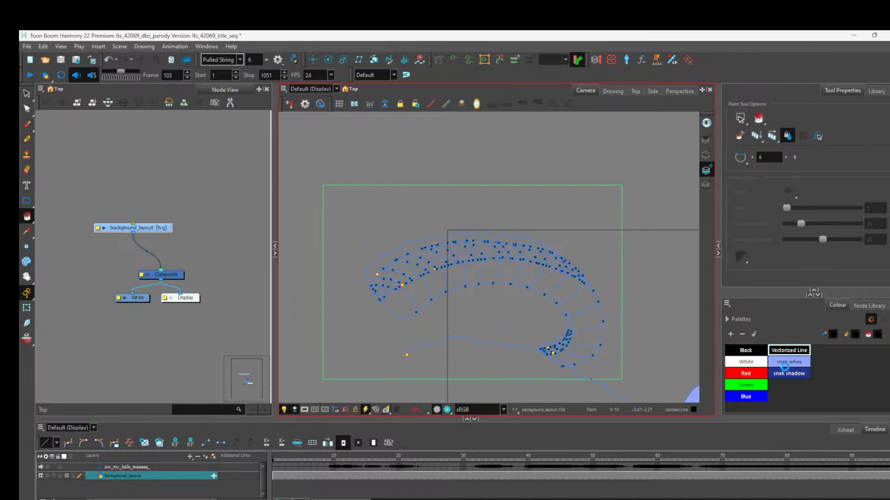
pyautogui.click(785, 369)
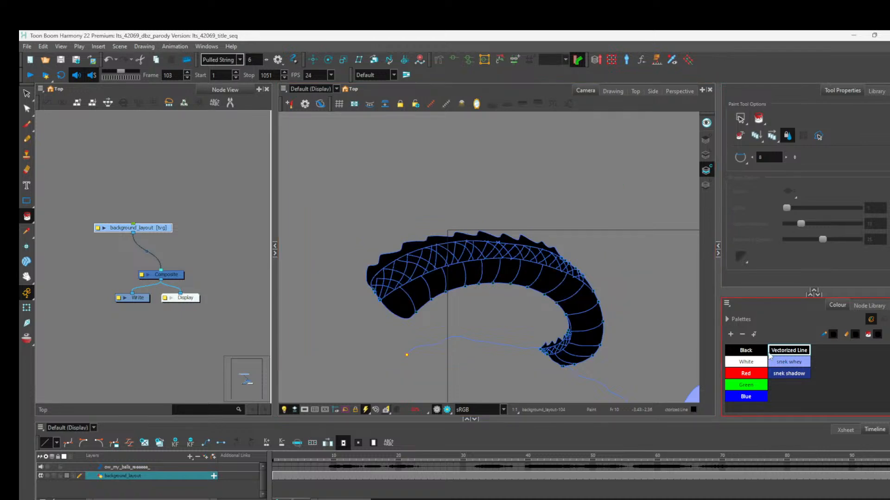
pyautogui.doubleClick(769, 352)
pyautogui.hotkey('ctrl', 'z')
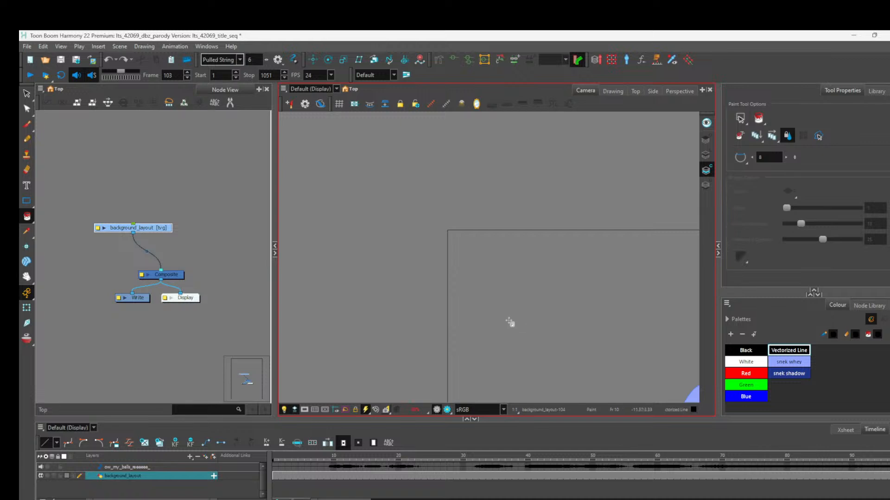
# Step: Create colour art from the coil's line art and fill the entire coil with the snek whey colour
pyautogui.click(373, 106)
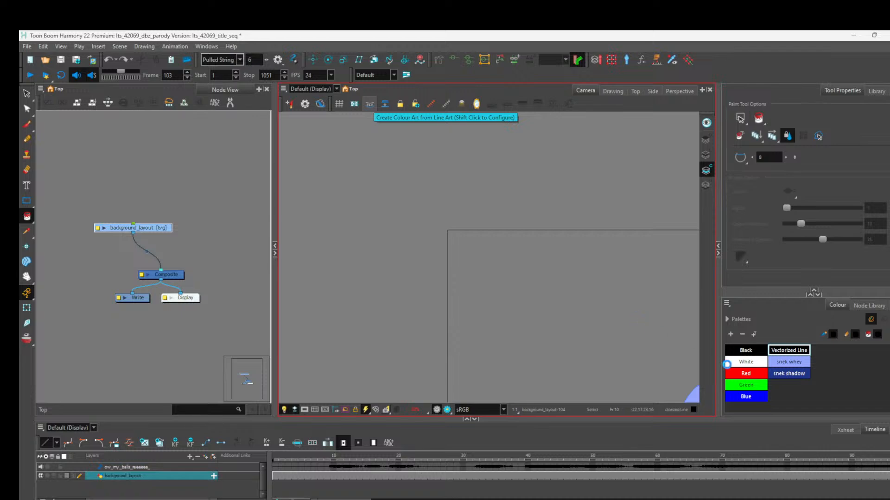
pyautogui.click(784, 364)
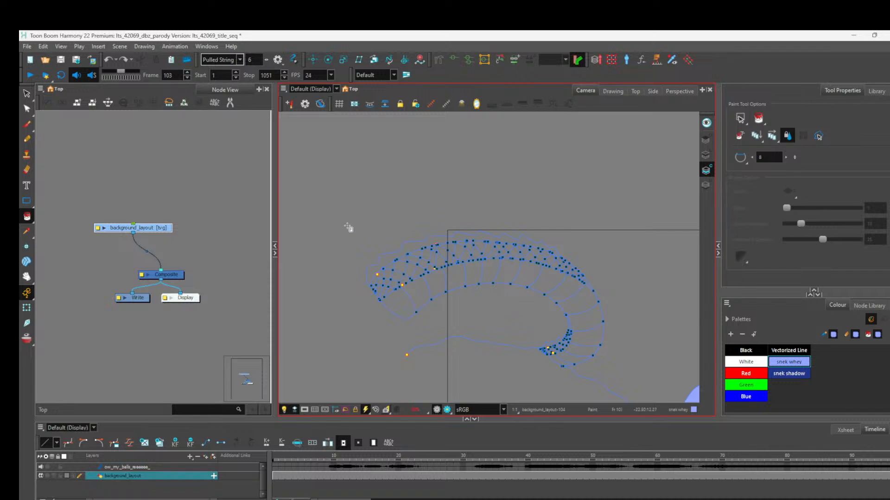
pyautogui.moveTo(358, 215); pyautogui.dragTo(628, 391)
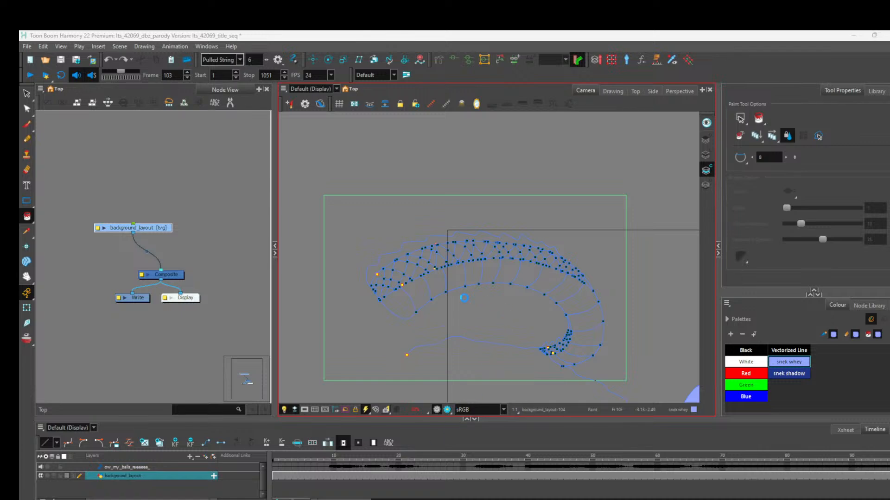
pyautogui.scroll(-2, 433, 306)
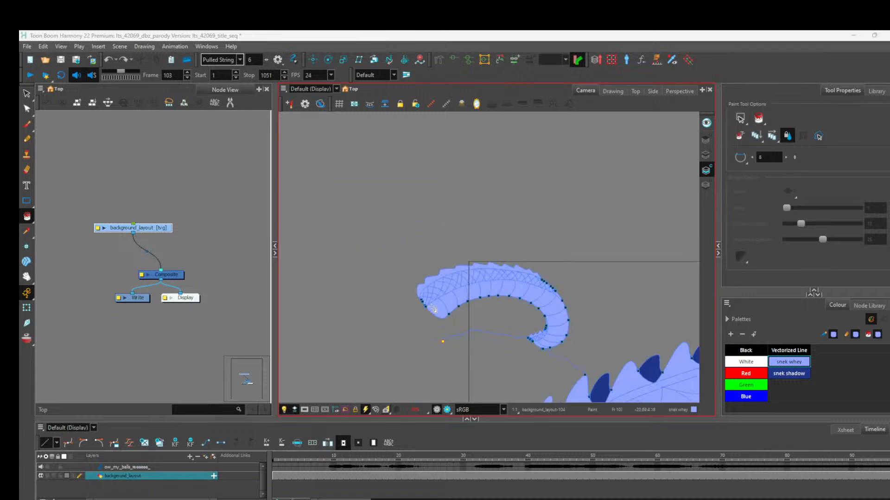
pyautogui.scroll(-1, 420, 302)
pyautogui.scroll(2, 478, 319)
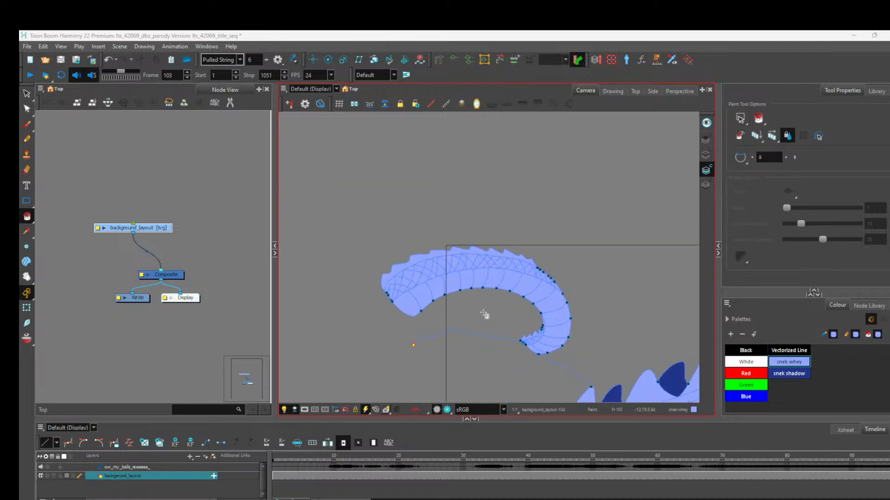
pyautogui.scroll(2, 484, 315)
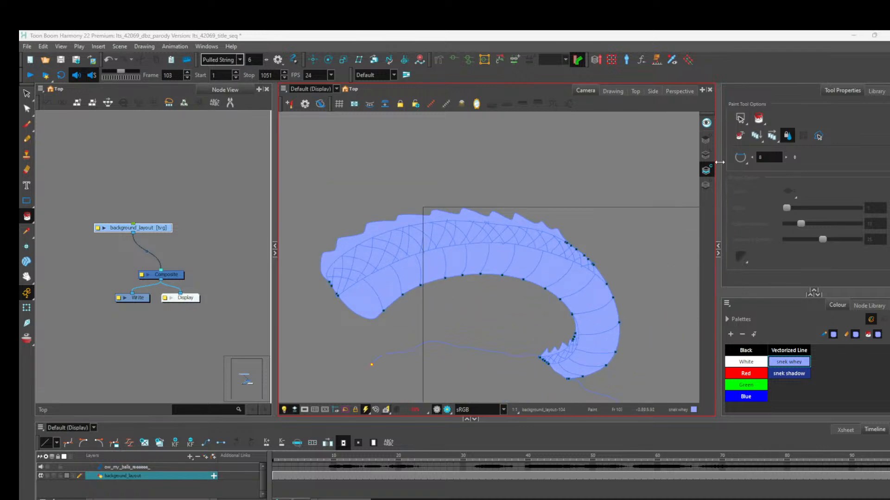
# Step: Return to the line art layer and bring back the rough sketch of the small coil inside the arch
pyautogui.click(706, 155)
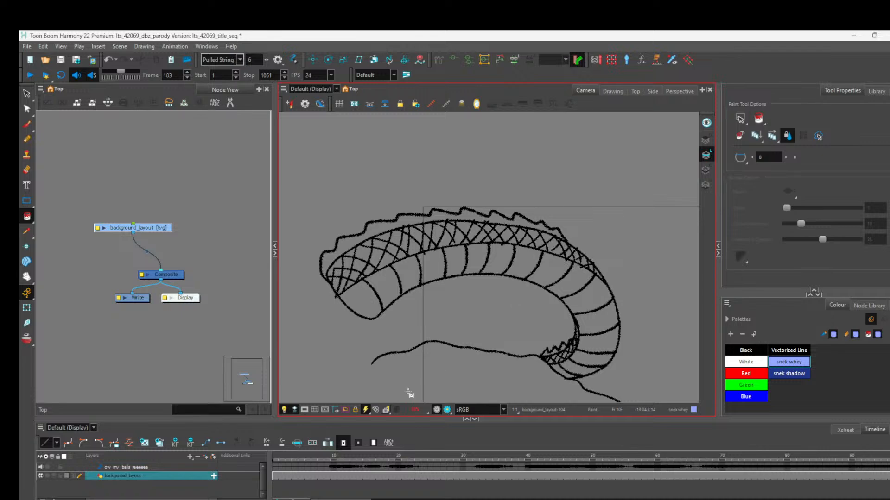
pyautogui.scroll(-2, 445, 308)
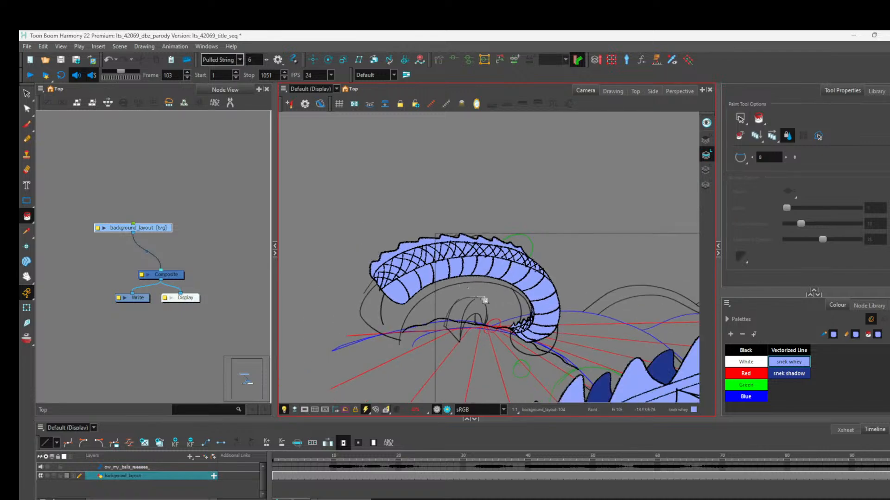
pyautogui.scroll(1, 481, 306)
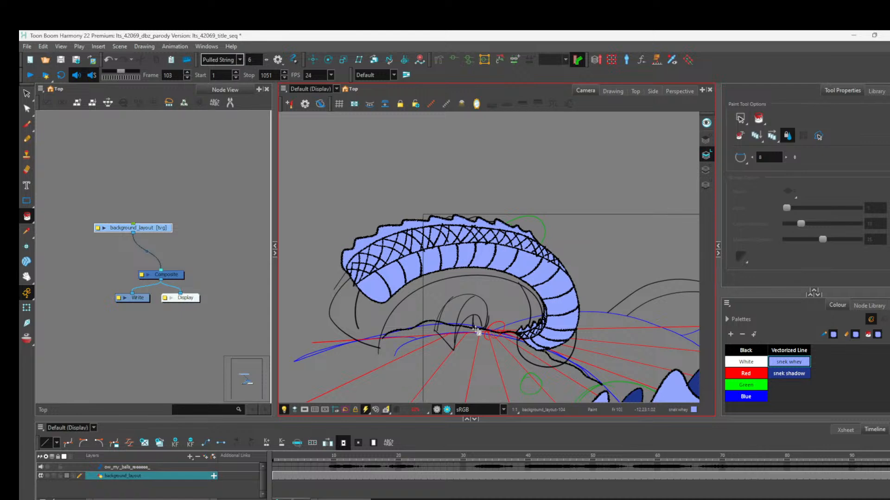
pyautogui.scroll(1, 477, 332)
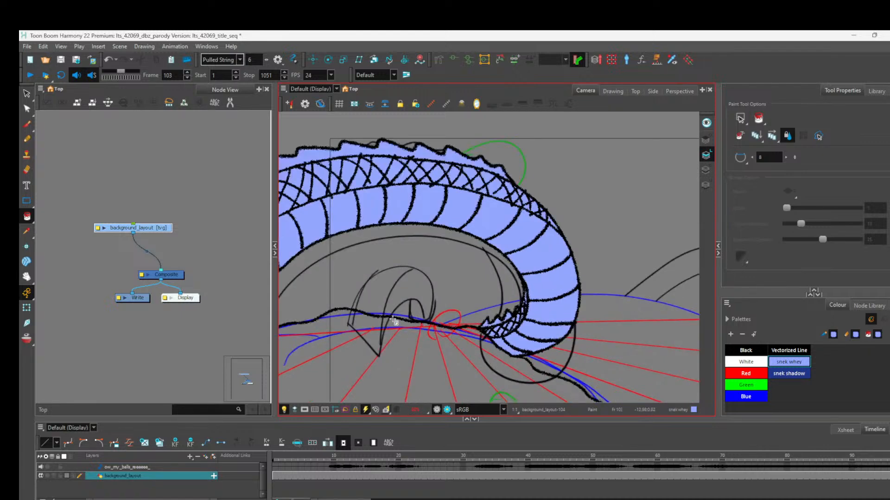
pyautogui.scroll(2, 396, 320)
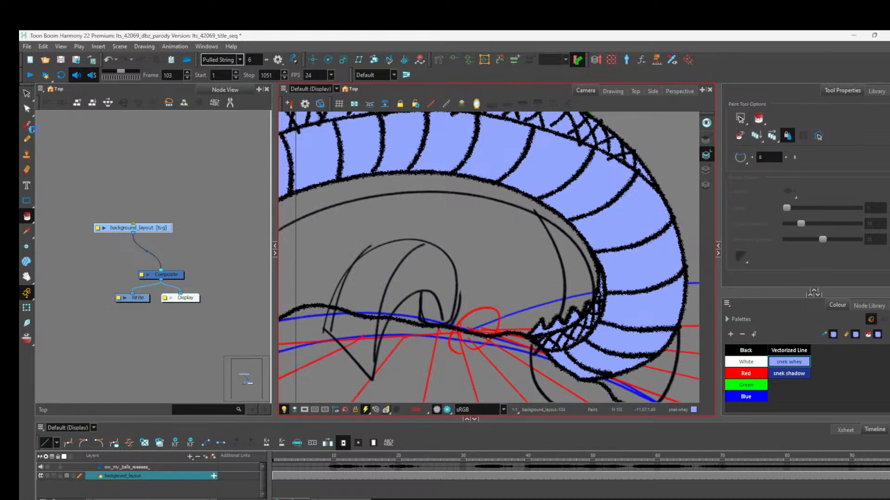
pyautogui.click(27, 125)
pyautogui.click(207, 185)
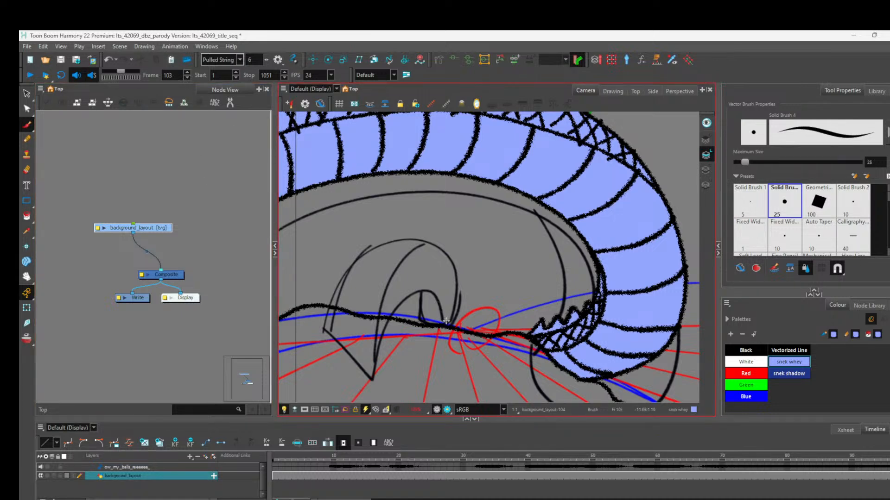
pyautogui.moveTo(420, 321); pyautogui.dragTo(423, 291)
pyautogui.hotkey('ctrl', 'z')
# Step: Ink the small distant coil's outline and spiky crests over the sketch with the Charcoal pencil in Vectorized Line colour
pyautogui.click(789, 350)
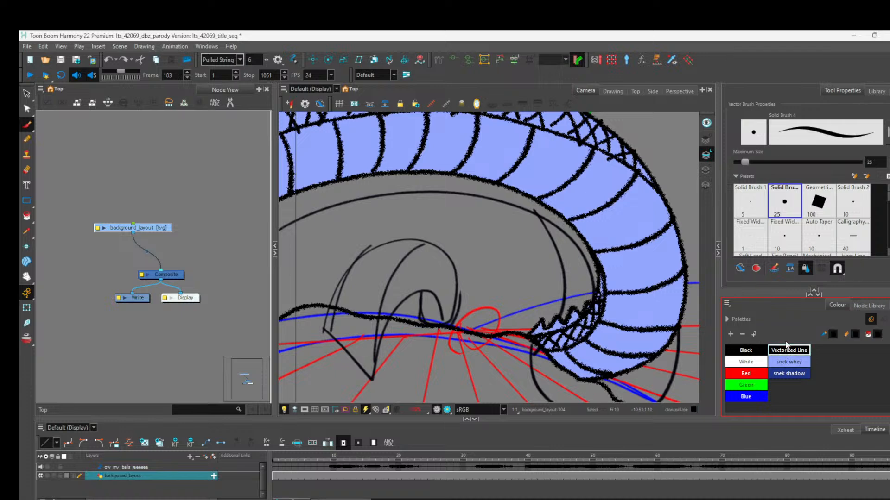
pyautogui.click(27, 139)
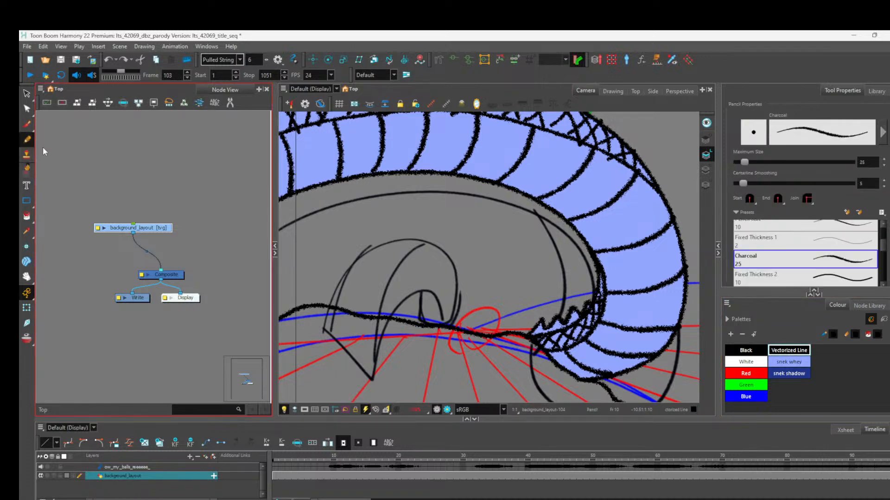
pyautogui.moveTo(420, 327)
pyautogui.mouseDown()
pyautogui.moveTo(421, 293)
pyautogui.moveTo(401, 297)
pyautogui.moveTo(392, 317)
pyautogui.mouseUp()
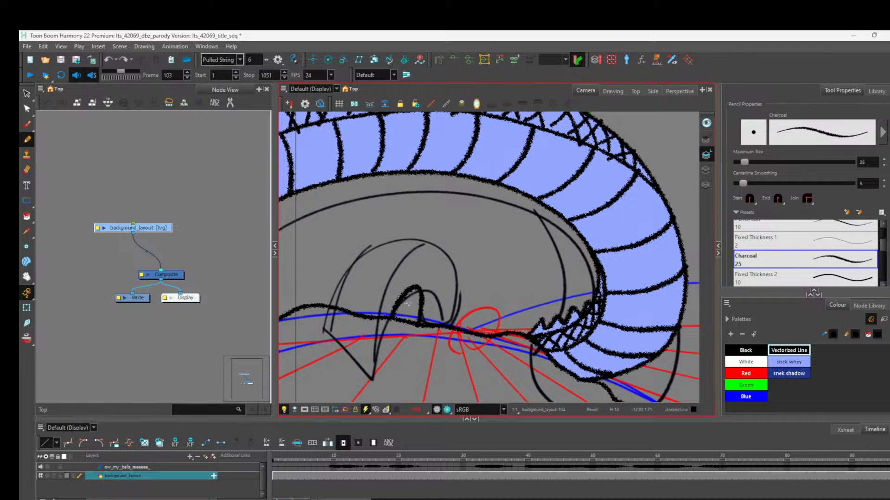
pyautogui.moveTo(458, 290)
pyautogui.mouseDown()
pyautogui.moveTo(450, 324)
pyautogui.moveTo(456, 257)
pyautogui.moveTo(416, 230)
pyautogui.moveTo(364, 244)
pyautogui.moveTo(325, 305)
pyautogui.mouseUp()
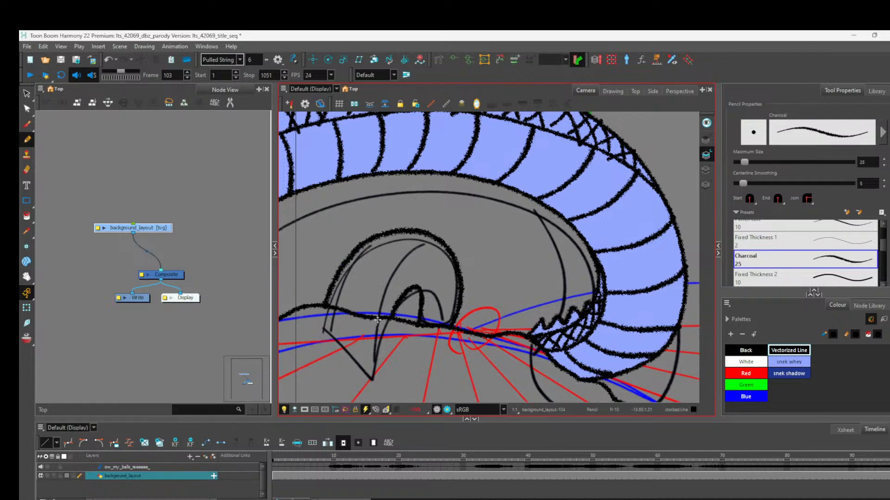
pyautogui.moveTo(376, 317)
pyautogui.mouseDown()
pyautogui.moveTo(407, 254)
pyautogui.moveTo(435, 239)
pyautogui.moveTo(415, 235)
pyautogui.moveTo(391, 251)
pyautogui.moveTo(368, 319)
pyautogui.moveTo(322, 292)
pyautogui.moveTo(323, 283)
pyautogui.moveTo(350, 241)
pyautogui.moveTo(414, 228)
pyautogui.mouseUp()
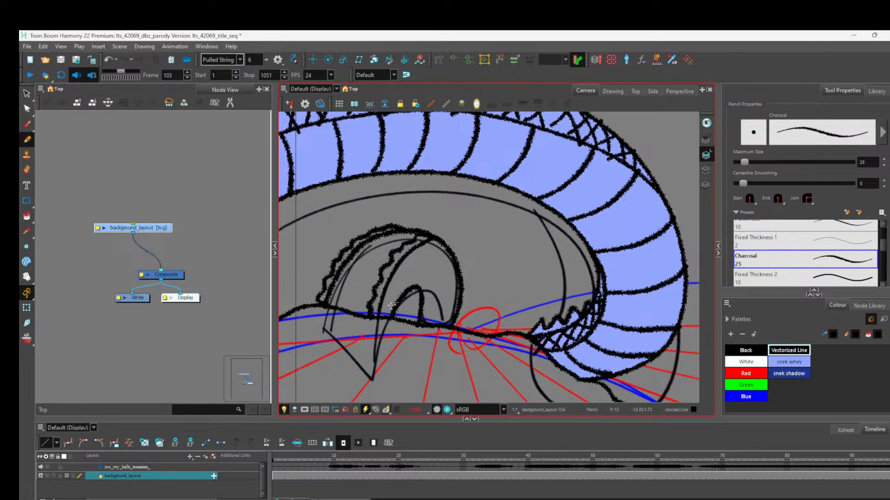
# Step: Draw belly segment lines on the small coil's inner band and crosshatch scales over its back band
pyautogui.moveTo(395, 307)
pyautogui.mouseDown()
pyautogui.moveTo(433, 273)
pyautogui.moveTo(448, 287)
pyautogui.moveTo(452, 325)
pyautogui.mouseUp()
pyautogui.moveTo(416, 286)
pyautogui.mouseDown()
pyautogui.moveTo(437, 275)
pyautogui.moveTo(428, 295)
pyautogui.moveTo(444, 286)
pyautogui.moveTo(427, 308)
pyautogui.moveTo(451, 301)
pyautogui.moveTo(421, 317)
pyautogui.moveTo(451, 316)
pyautogui.mouseUp()
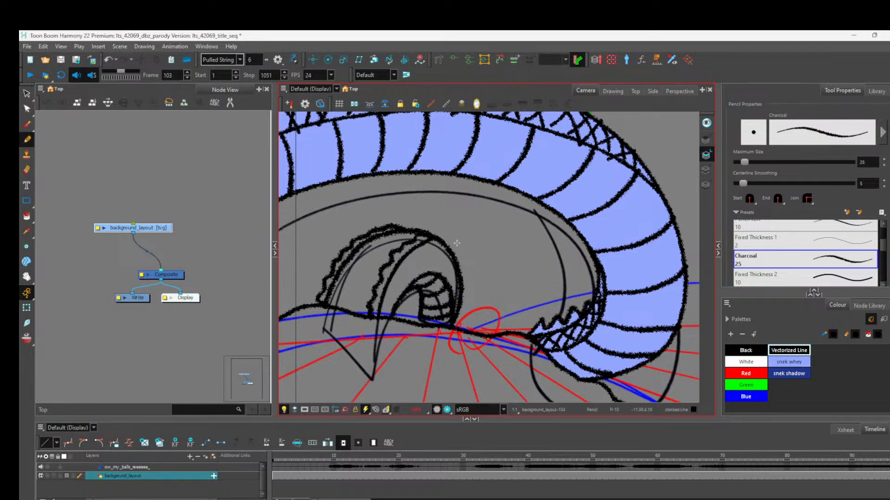
pyautogui.moveTo(380, 310)
pyautogui.mouseDown()
pyautogui.moveTo(406, 276)
pyautogui.moveTo(392, 275)
pyautogui.moveTo(419, 266)
pyautogui.moveTo(410, 254)
pyautogui.moveTo(431, 273)
pyautogui.mouseUp()
pyautogui.moveTo(430, 241)
pyautogui.mouseDown()
pyautogui.moveTo(442, 268)
pyautogui.moveTo(451, 252)
pyautogui.moveTo(446, 280)
pyautogui.mouseUp()
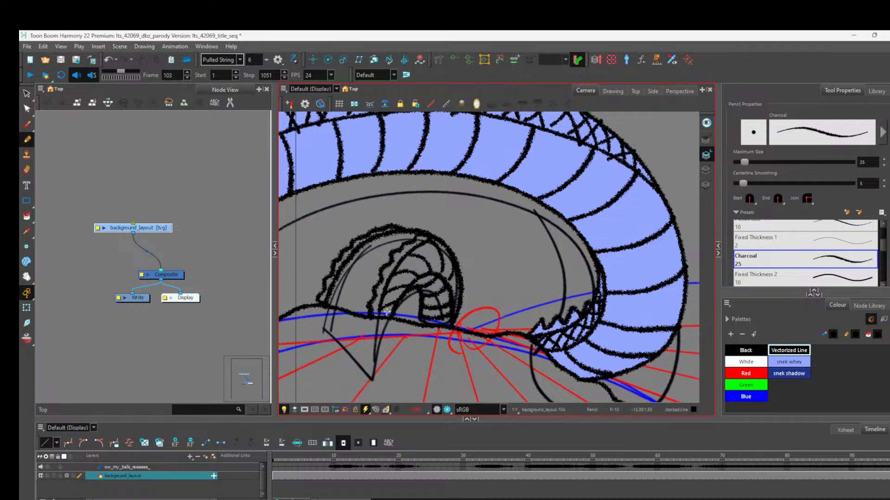
pyautogui.moveTo(385, 316)
pyautogui.mouseDown()
pyautogui.moveTo(386, 289)
pyautogui.moveTo(397, 299)
pyautogui.moveTo(398, 279)
pyautogui.moveTo(404, 294)
pyautogui.moveTo(401, 265)
pyautogui.moveTo(397, 278)
pyautogui.moveTo(415, 278)
pyautogui.moveTo(415, 249)
pyautogui.moveTo(427, 267)
pyautogui.moveTo(432, 249)
pyautogui.moveTo(441, 257)
pyautogui.moveTo(432, 274)
pyautogui.moveTo(446, 253)
pyautogui.moveTo(444, 277)
pyautogui.moveTo(443, 243)
pyautogui.mouseUp()
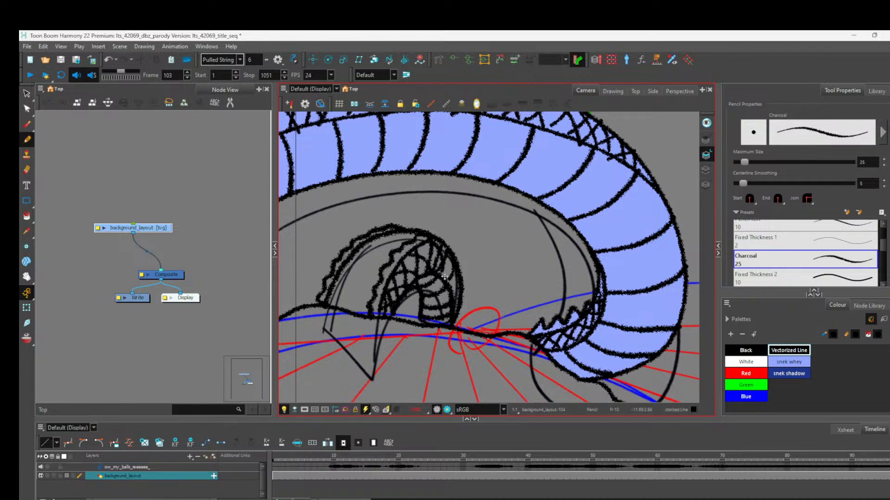
# Step: Undo the last crosshatch strokes on the small coil's back band and redraw the scale lines near its outer edge
pyautogui.moveTo(444, 277)
pyautogui.mouseDown()
pyautogui.moveTo(449, 256)
pyautogui.moveTo(458, 259)
pyautogui.mouseUp()
pyautogui.hotkey('ctrl', 'z')
pyautogui.hotkey('ctrl', 'z')
pyautogui.hotkey('ctrl', 'z')
pyautogui.hotkey('ctrl', 'z')
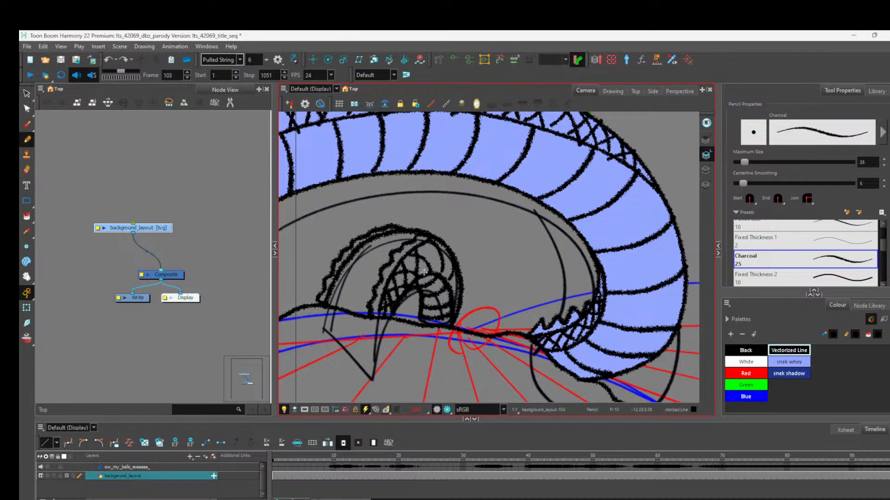
pyautogui.moveTo(424, 272)
pyautogui.mouseDown()
pyautogui.moveTo(437, 243)
pyautogui.moveTo(457, 265)
pyautogui.mouseUp()
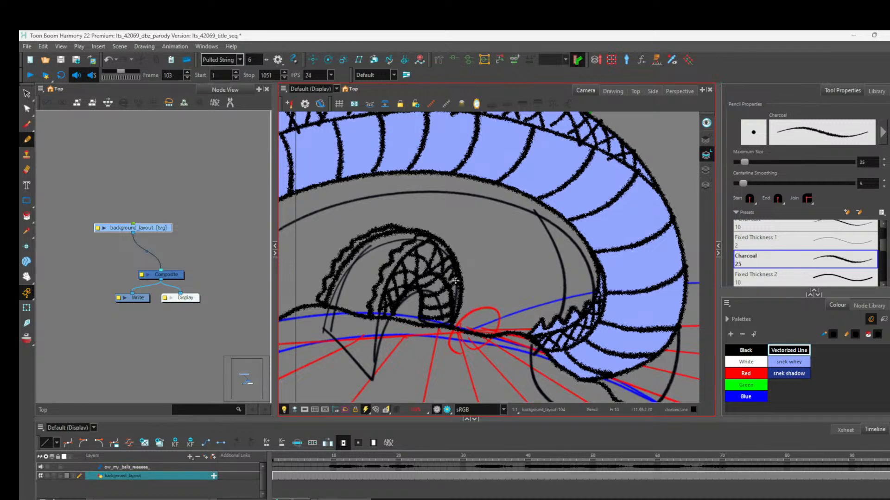
pyautogui.hotkey('ctrl', 'z')
# Step: Draw short segment lines across the small coil's wide outer band, between its two spiky crests
pyautogui.moveTo(332, 295)
pyautogui.mouseDown()
pyautogui.moveTo(360, 298)
pyautogui.moveTo(387, 252)
pyautogui.mouseUp()
pyautogui.click(72, 191)
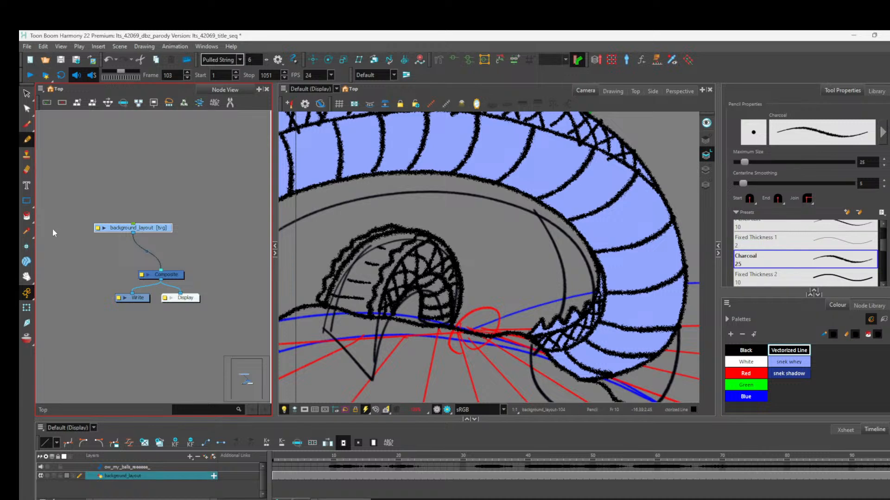
pyautogui.hotkey('ctrl', 's')
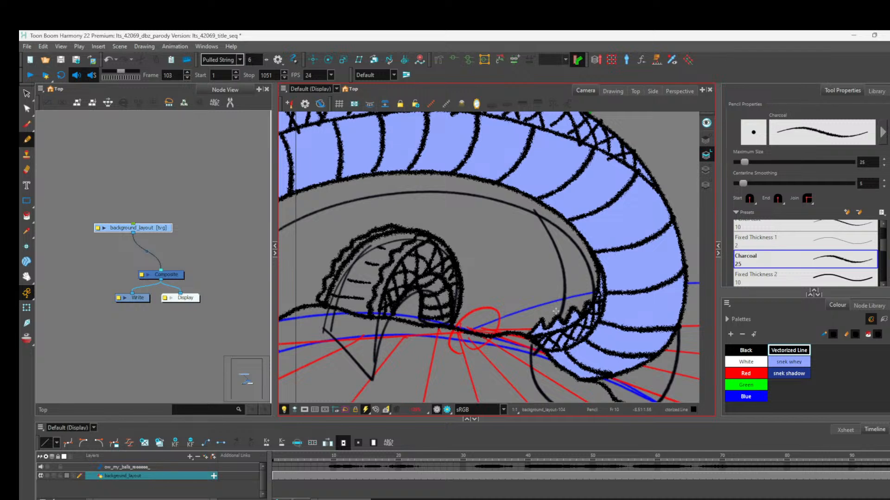
# Step: Create colour art from the small coil's line art and fill the whole coil with the snek whey colour
pyautogui.scroll(-3, 555, 311)
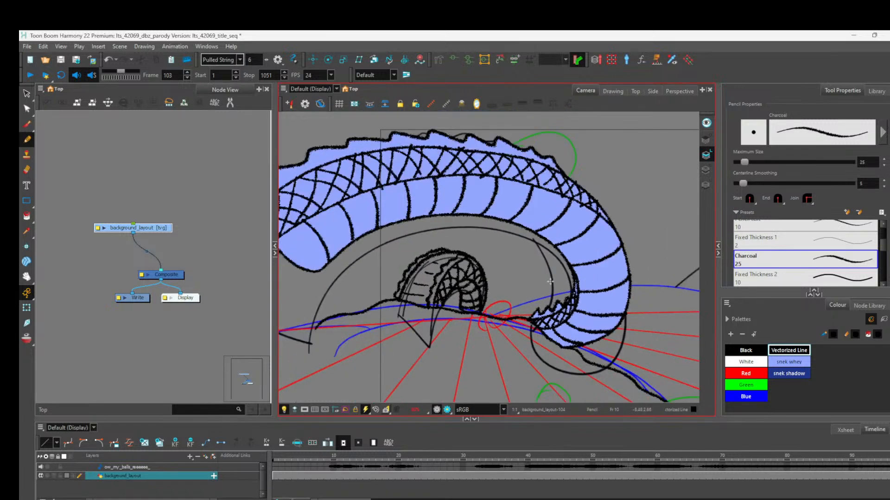
pyautogui.scroll(1, 550, 281)
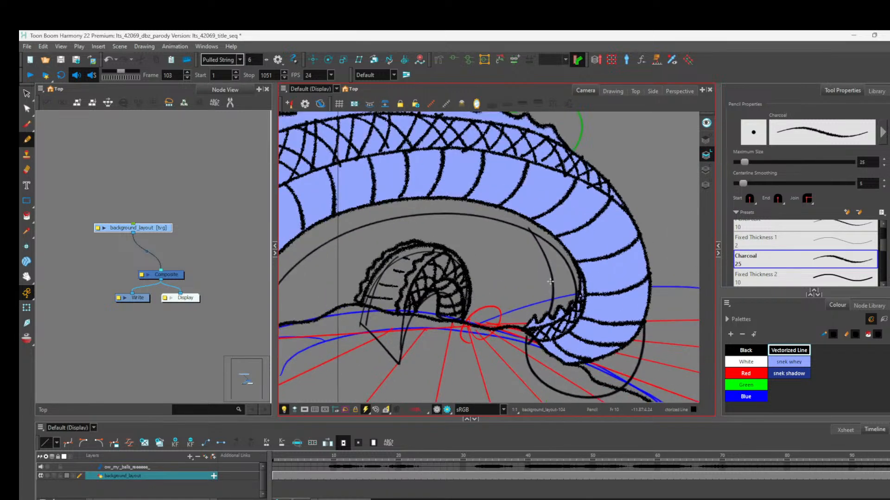
pyautogui.scroll(2, 550, 282)
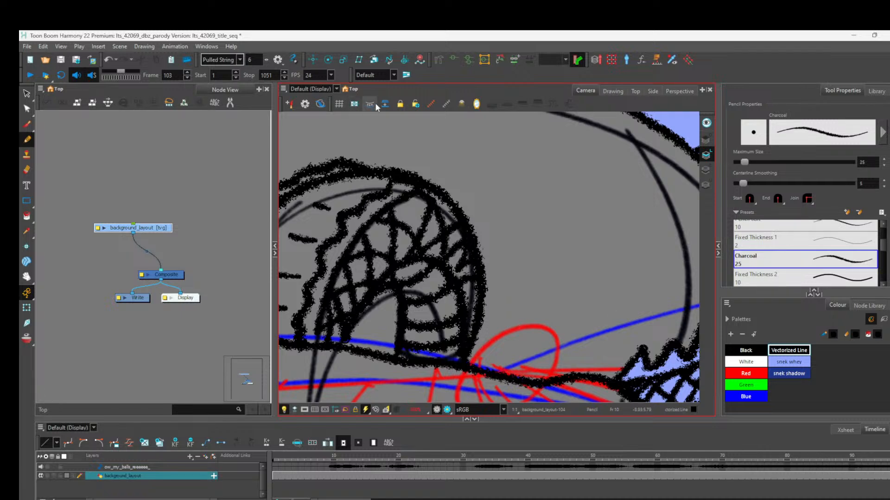
pyautogui.click(709, 174)
pyautogui.scroll(-2, 515, 319)
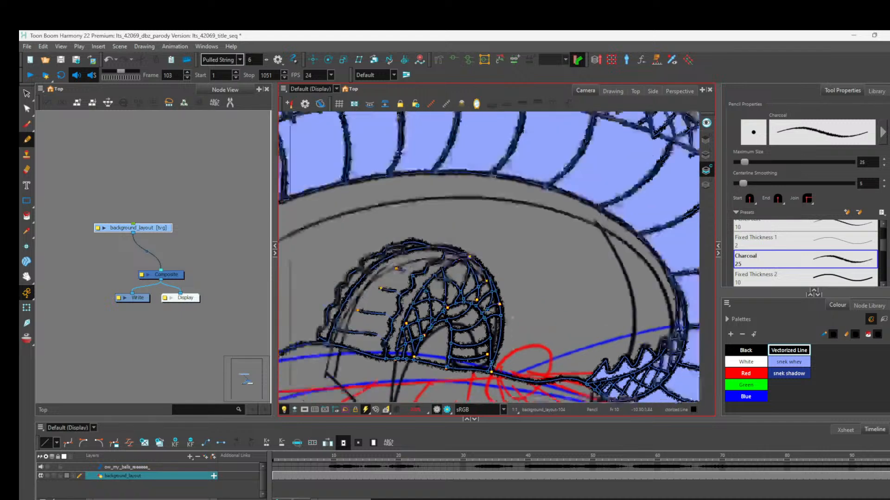
pyautogui.scroll(-2, 514, 320)
pyautogui.click(789, 361)
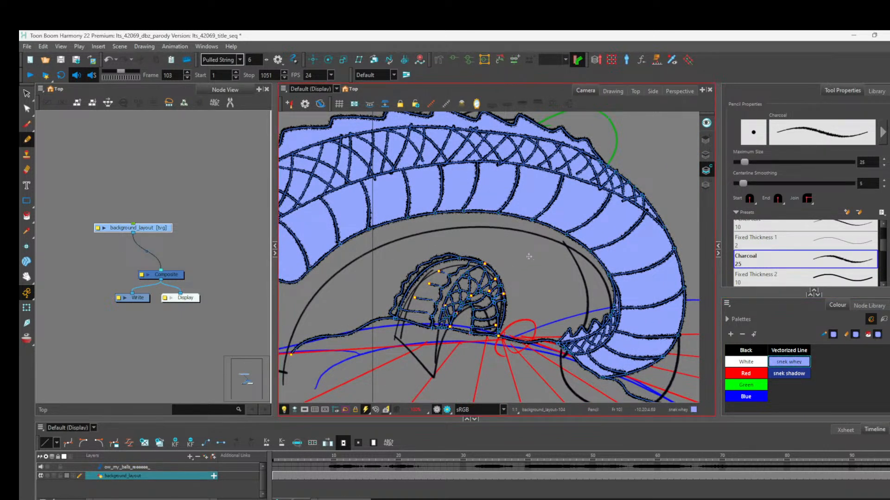
pyautogui.hotkey('alt', 'i')
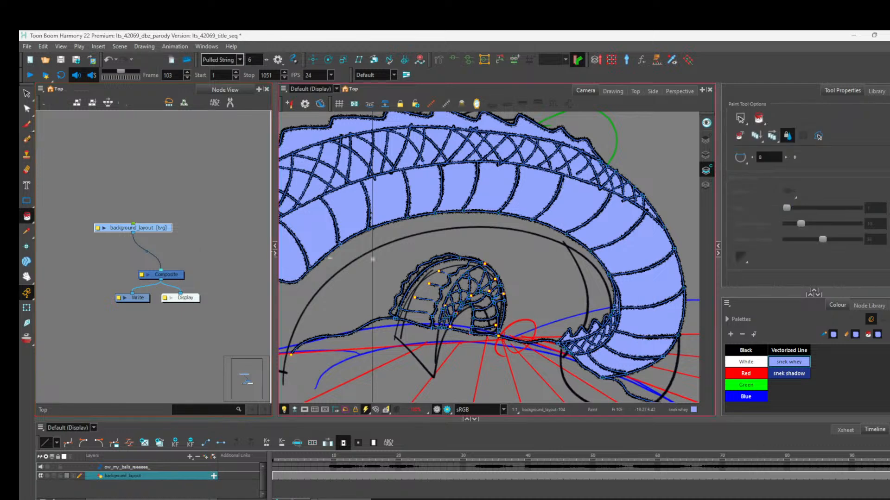
pyautogui.moveTo(545, 253); pyautogui.dragTo(378, 346)
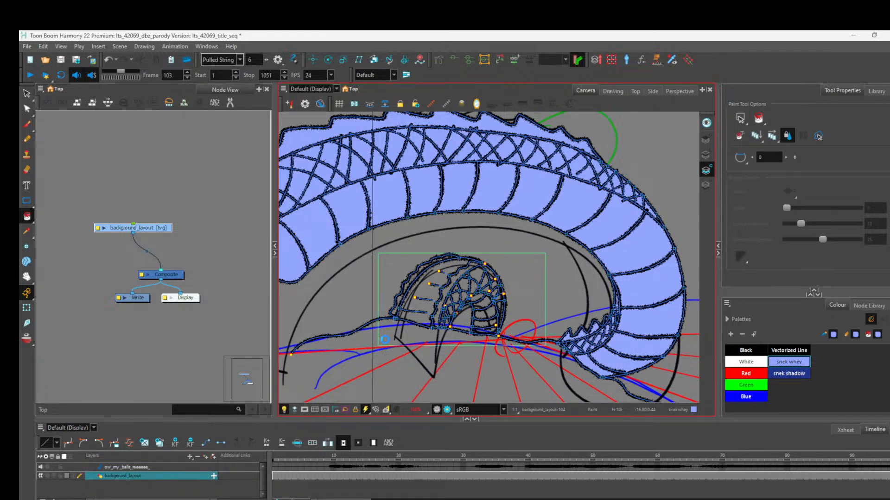
# Step: Try to unpaint the opening under the small coil's arch
pyautogui.click(32, 221)
pyautogui.click(57, 236)
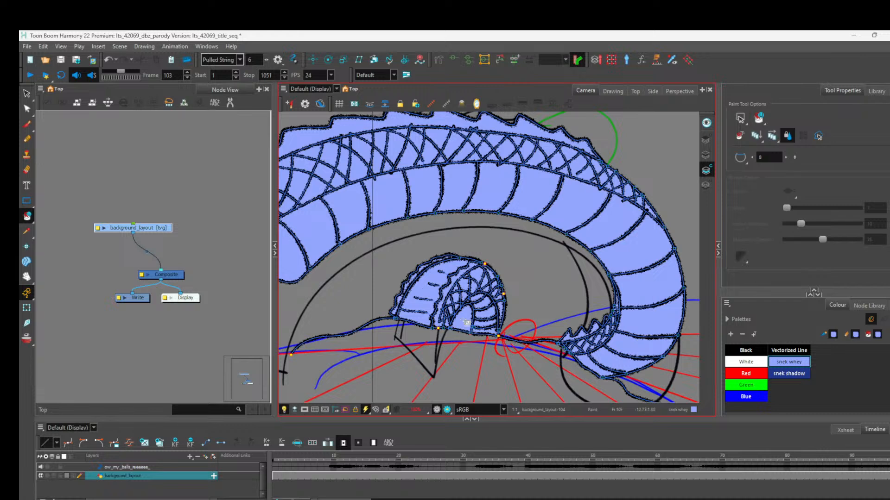
pyautogui.click(466, 321)
# Step: Try to close the gap at the base of the small coil's inner arch by editing contour points on the colour art
pyautogui.scroll(5, 466, 321)
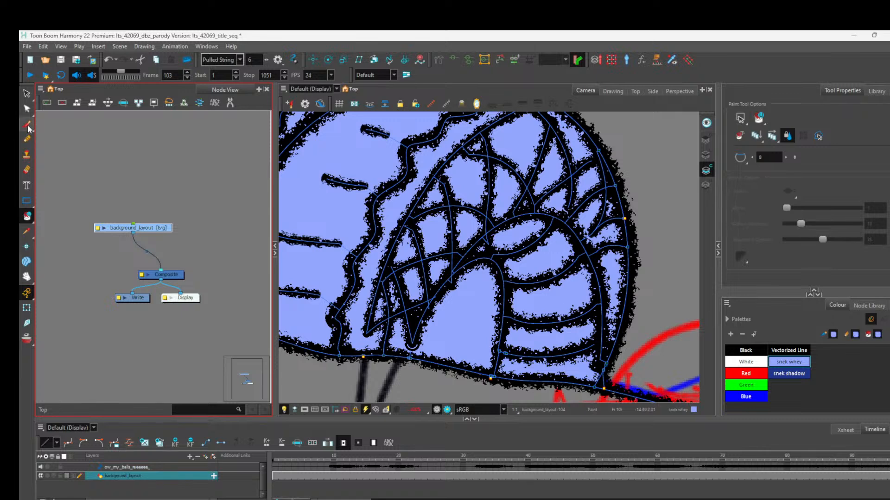
pyautogui.click(27, 108)
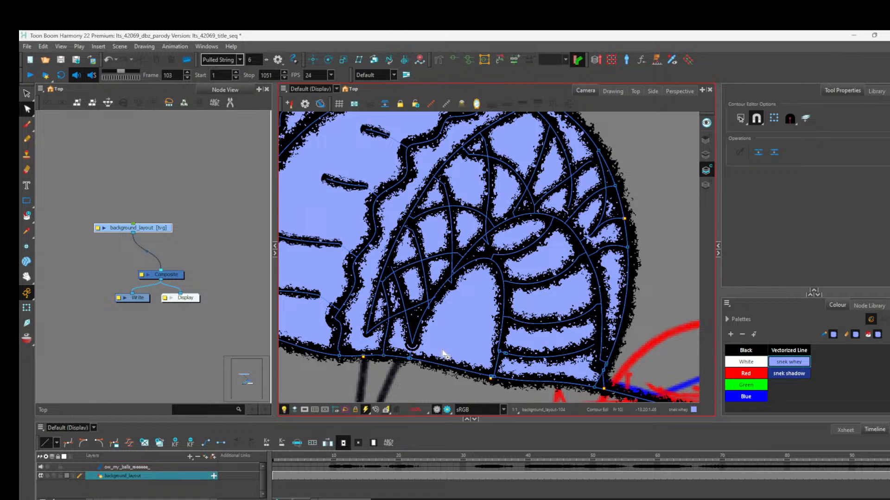
pyautogui.hotkey('ctrl', 'a')
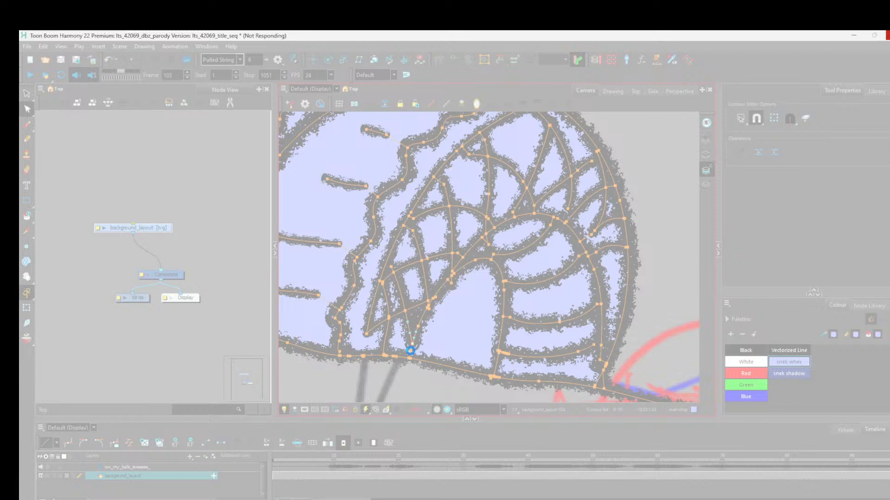
pyautogui.hotkey('alt', 'i')
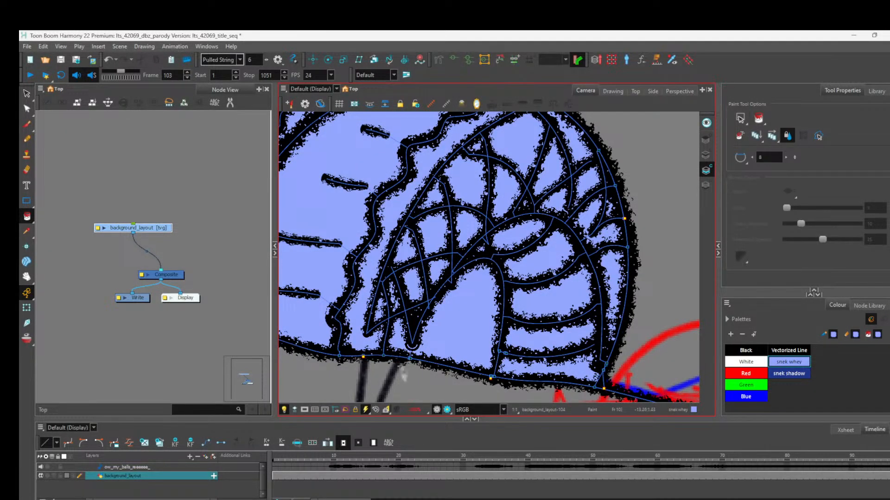
pyautogui.click(113, 182)
pyautogui.click(26, 93)
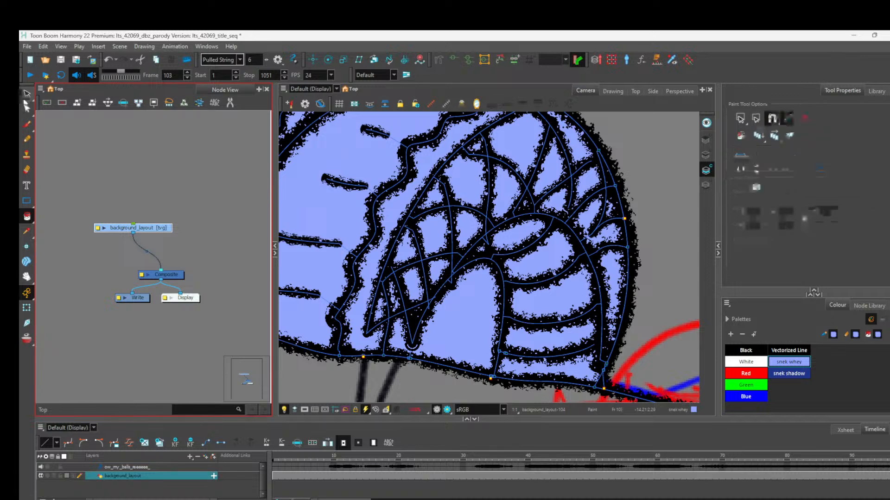
pyautogui.click(26, 110)
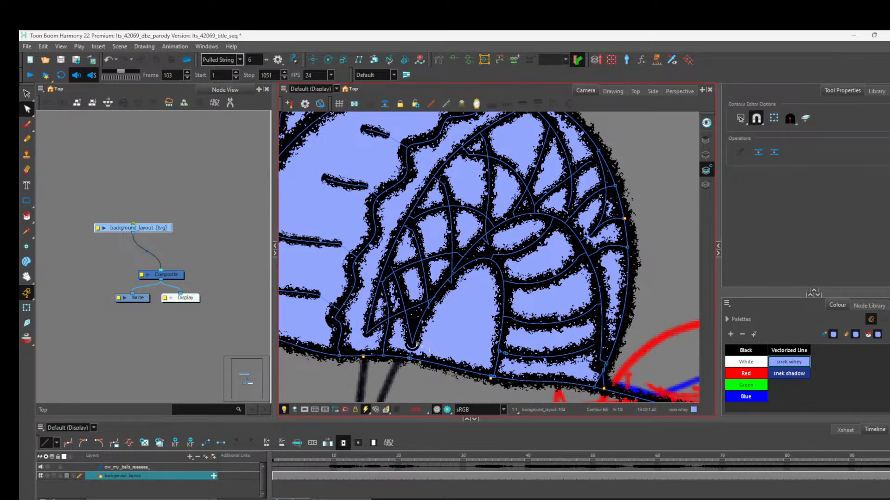
pyautogui.click(413, 346)
pyautogui.hotkey('ctrl', 'a')
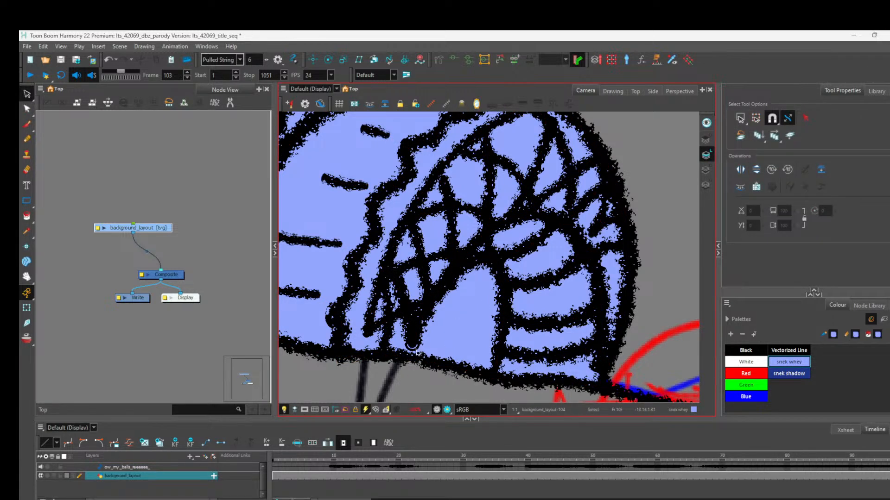
# Step: Extend the small coil's inner arch line and adjacent scale line down to the ground line on the line art with the Contour Editor
pyautogui.click(412, 341)
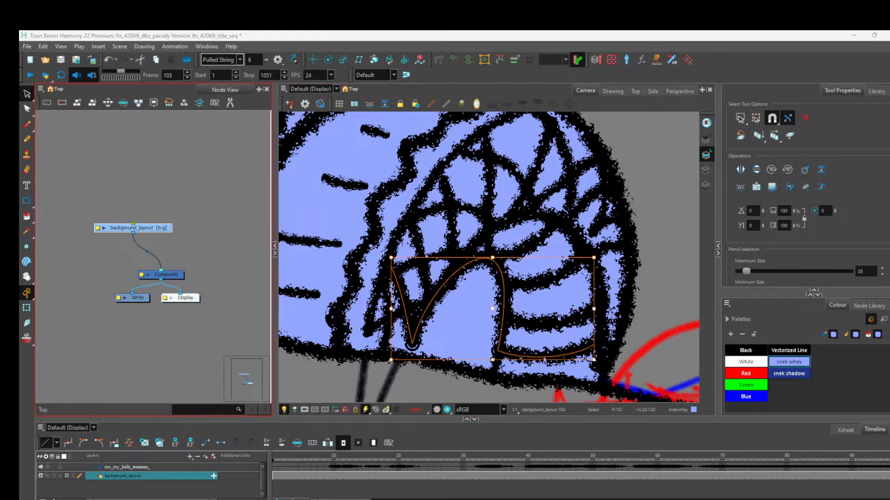
pyautogui.click(28, 125)
pyautogui.click(26, 108)
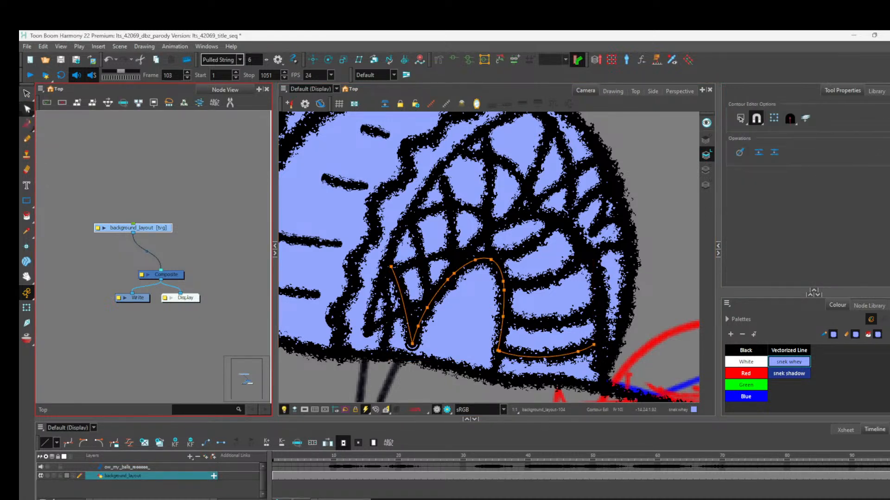
pyautogui.click(415, 348)
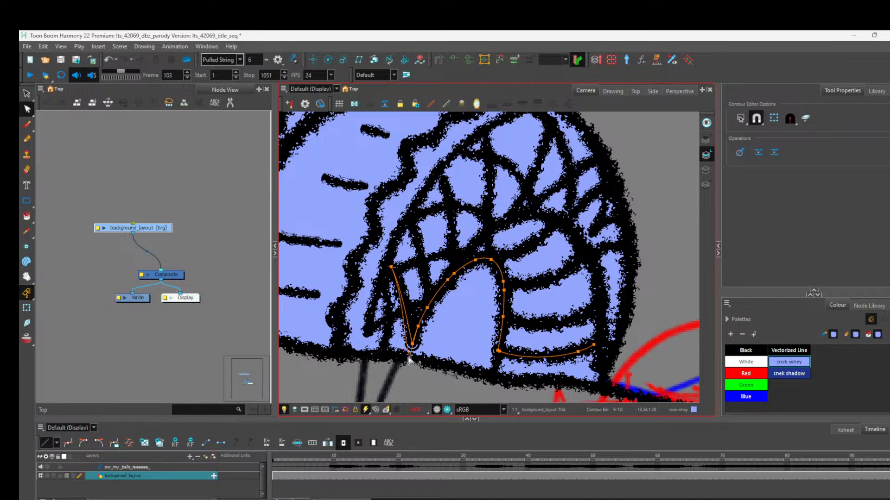
pyautogui.hotkey('ctrl', 'a')
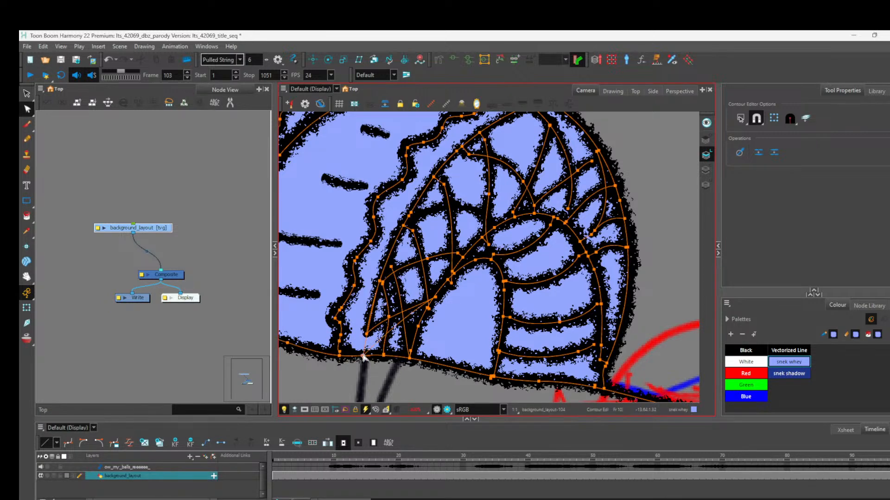
pyautogui.click(384, 384)
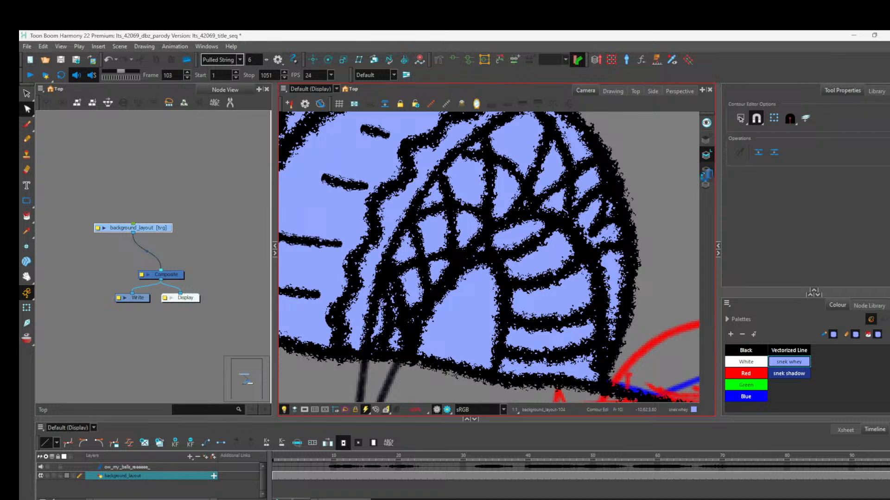
# Step: Return to the colour art and unpaint the opening under the small coil's arch
pyautogui.click(706, 170)
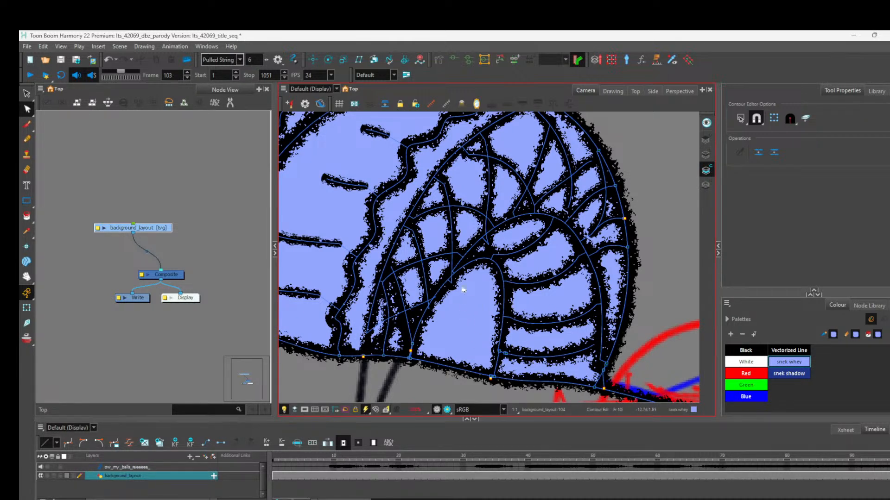
pyautogui.click(26, 215)
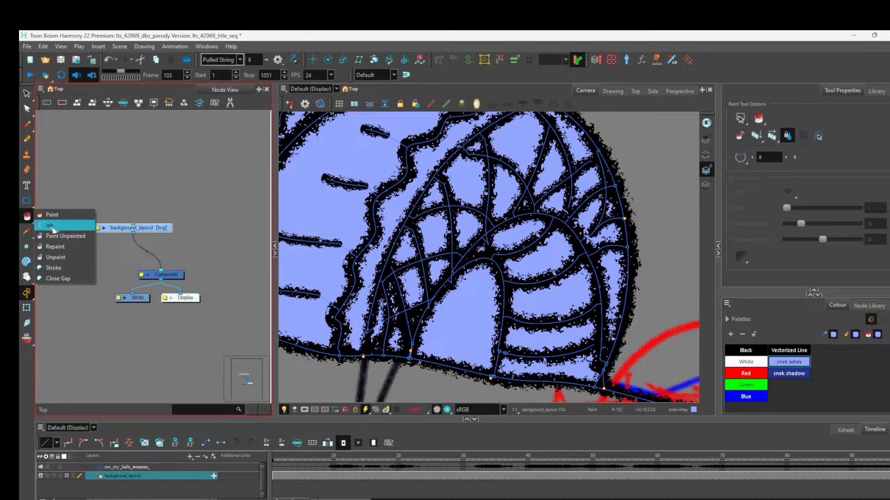
pyautogui.click(66, 257)
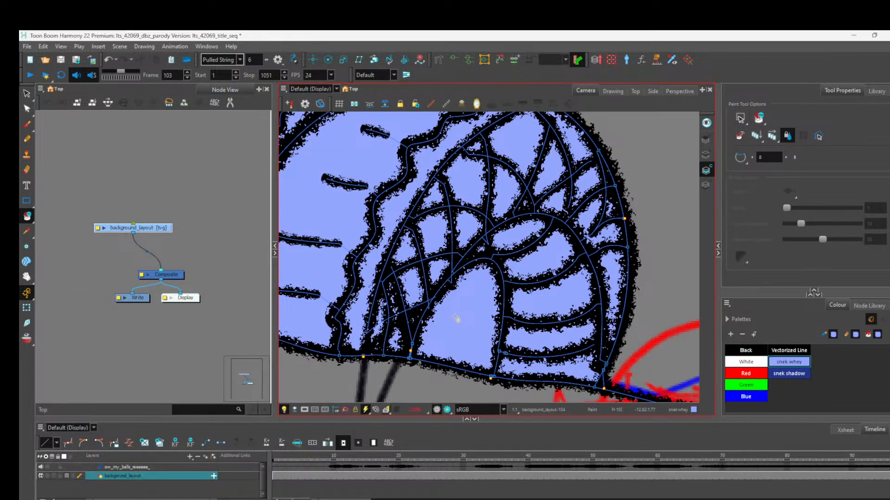
pyautogui.moveTo(468, 305)
pyautogui.mouseDown()
pyautogui.moveTo(466, 345)
pyautogui.moveTo(447, 344)
pyautogui.mouseUp()
pyautogui.scroll(-6, 529, 320)
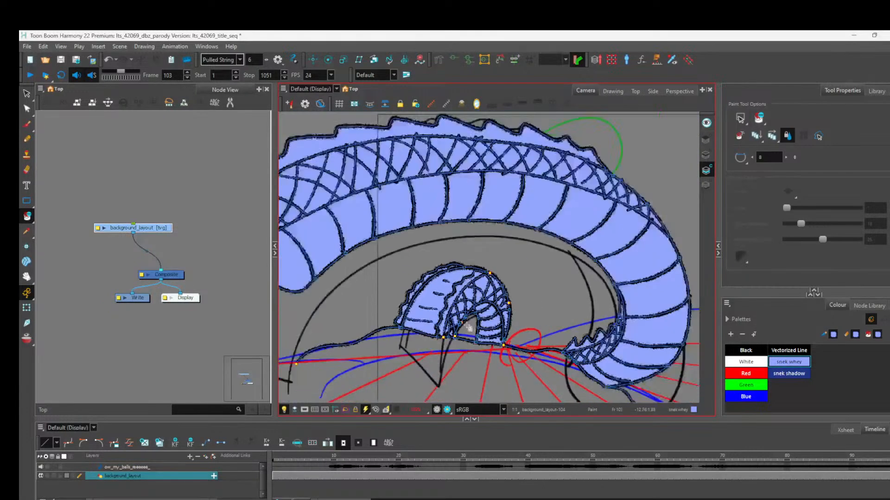
# Step: Review both coloured coils within the wider layout, along with the sketched hills on the horizon
pyautogui.click(28, 124)
pyautogui.click(28, 139)
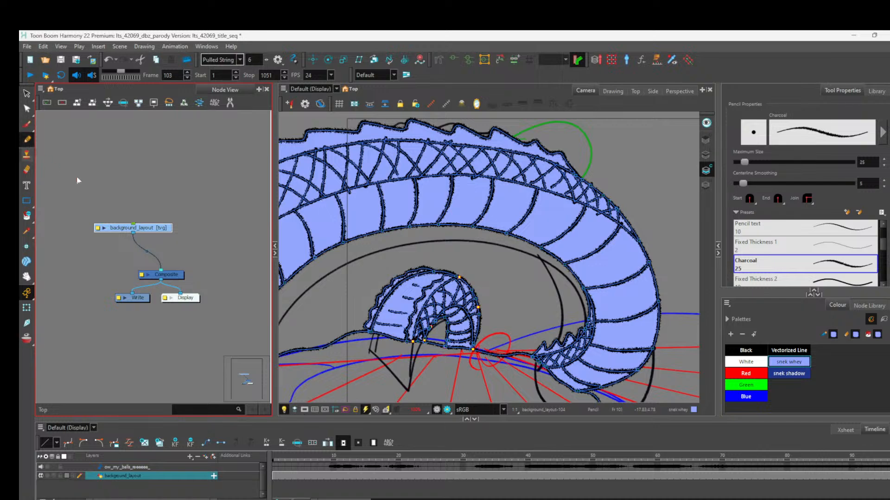
pyautogui.scroll(-2, 393, 252)
pyautogui.scroll(-3, 451, 286)
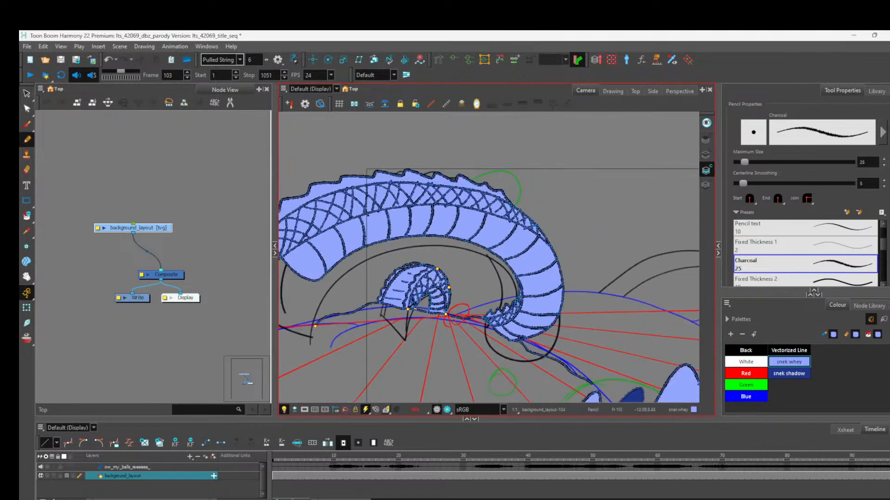
pyautogui.scroll(2, 451, 286)
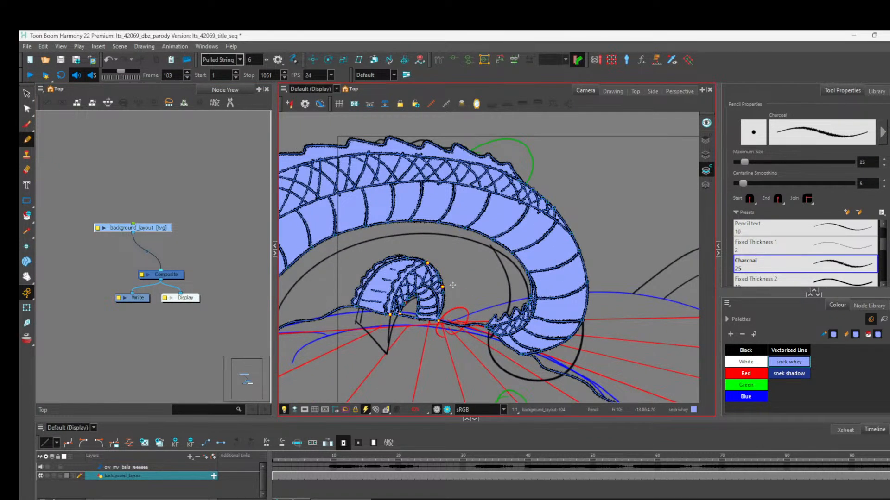
pyautogui.scroll(-3, 453, 285)
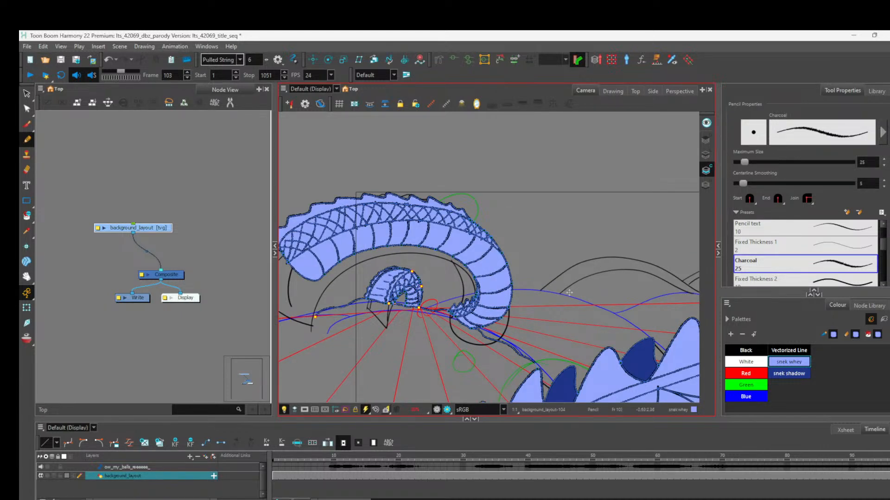
pyautogui.scroll(-2, 613, 285)
pyautogui.scroll(3, 602, 281)
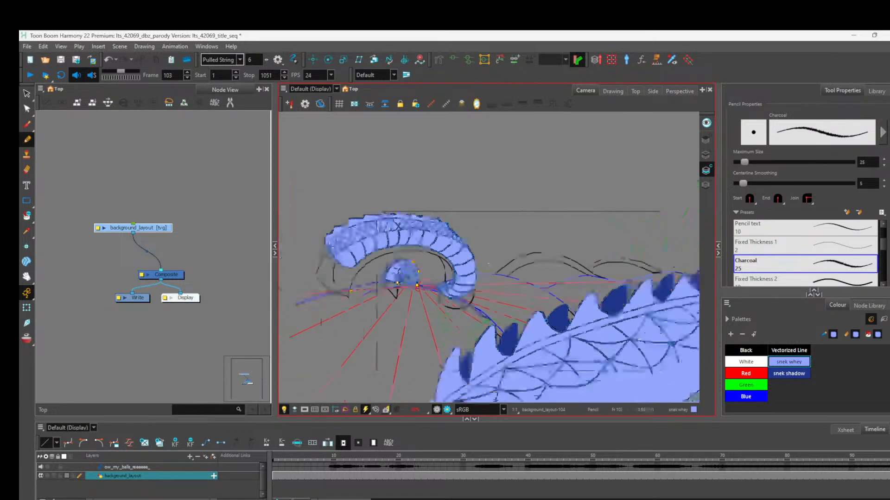
pyautogui.moveTo(624, 277); pyautogui.dragTo(503, 263)
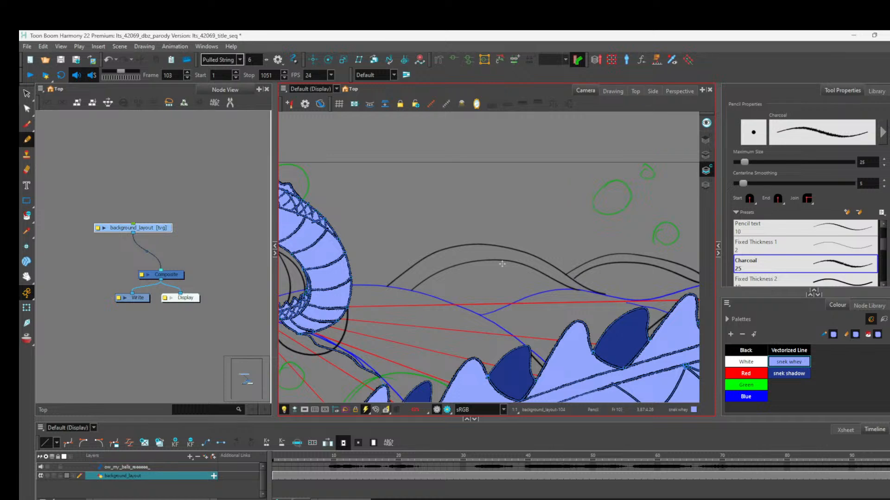
pyautogui.click(27, 125)
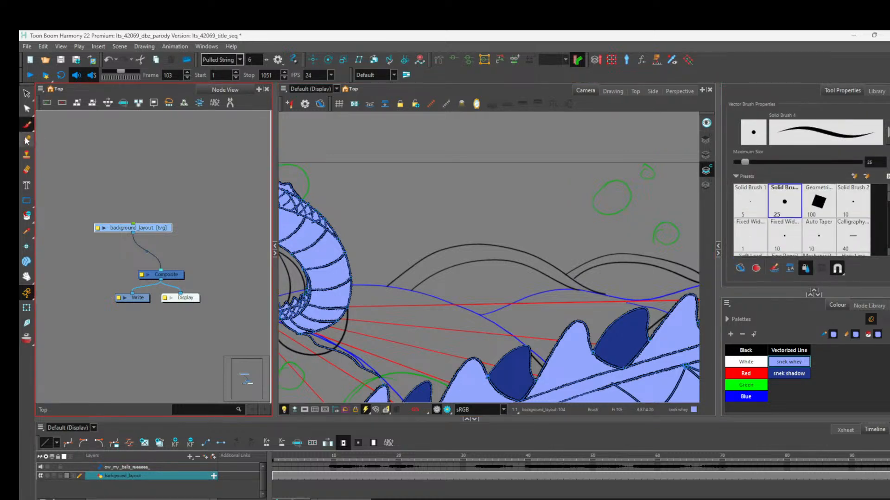
pyautogui.click(27, 139)
pyautogui.scroll(-1, 247, 210)
pyautogui.scroll(-2, 257, 210)
pyautogui.scroll(-2, 398, 256)
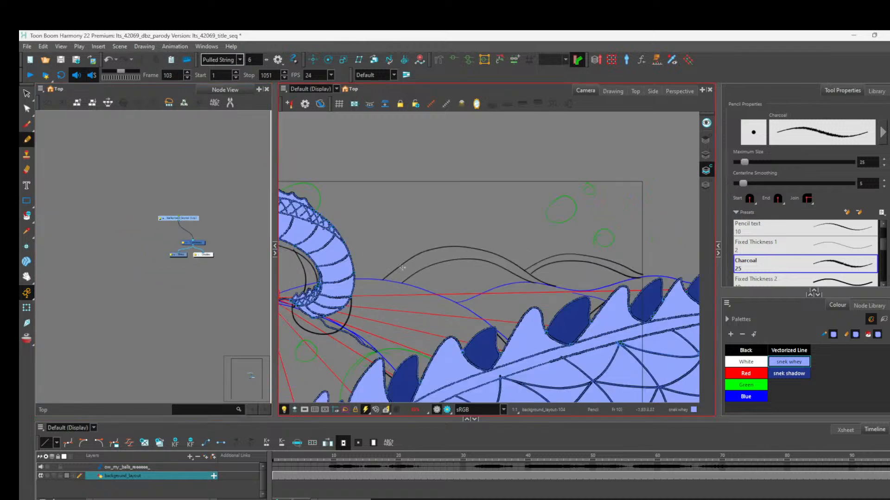
pyautogui.scroll(4, 401, 258)
pyautogui.scroll(-1, 477, 304)
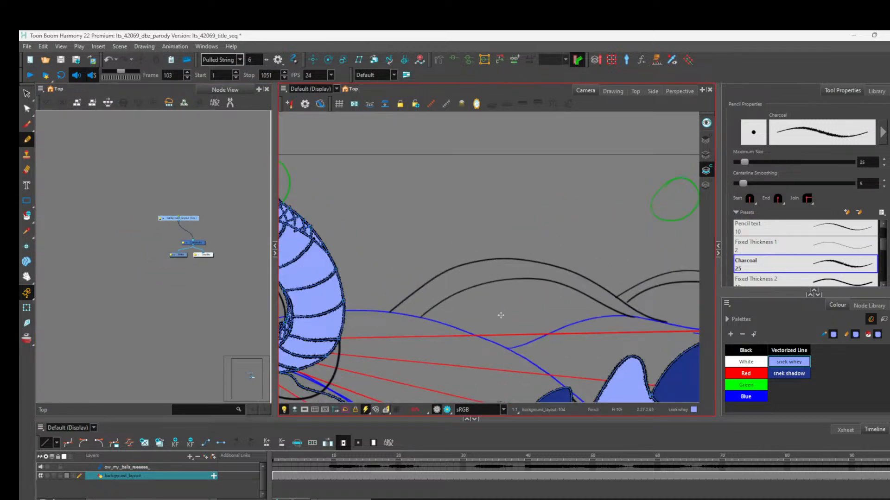
pyautogui.scroll(-1, 501, 316)
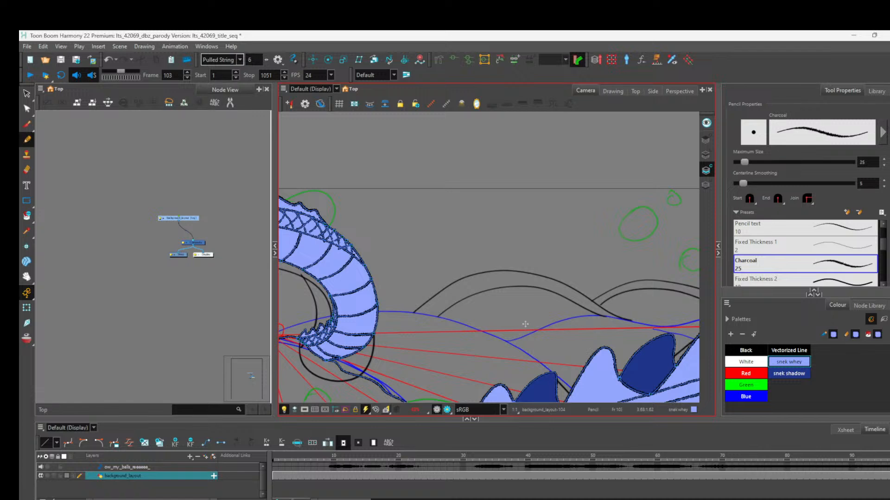
pyautogui.scroll(-6, 525, 324)
pyautogui.scroll(7, 441, 313)
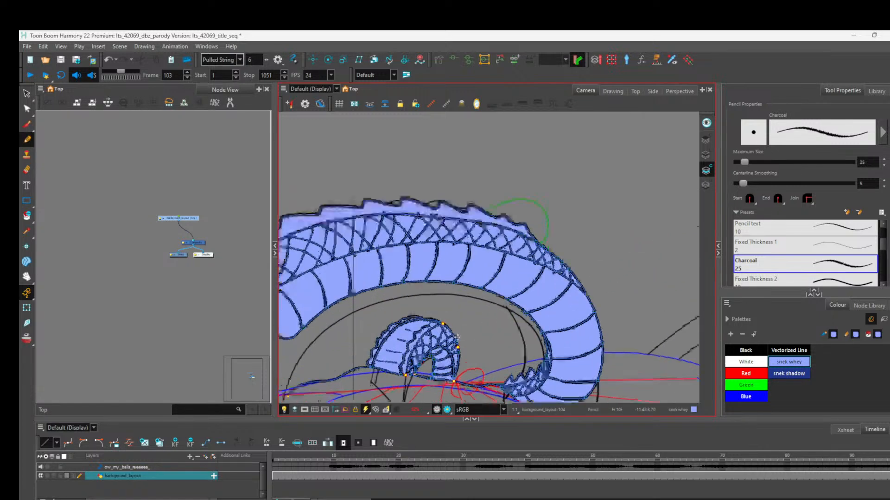
pyautogui.scroll(-2, 458, 324)
pyautogui.scroll(5, 545, 355)
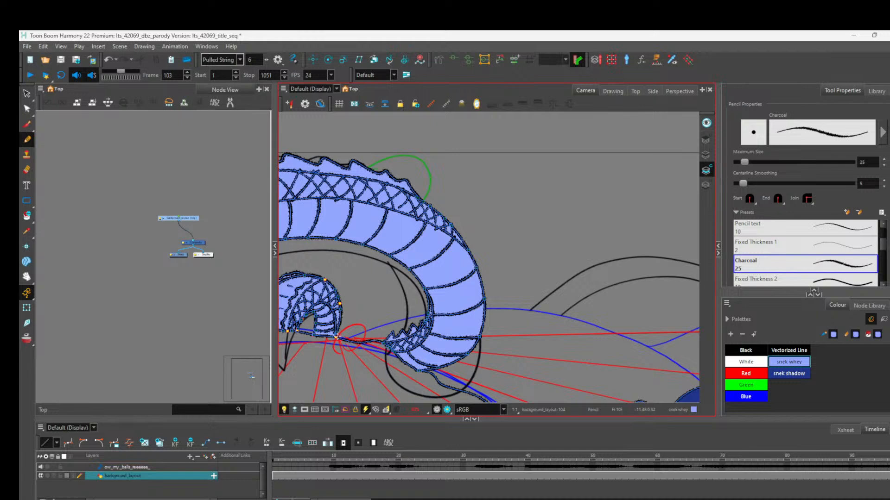
pyautogui.moveTo(338, 337); pyautogui.dragTo(361, 331)
pyautogui.hotkey('ctrl', 'z')
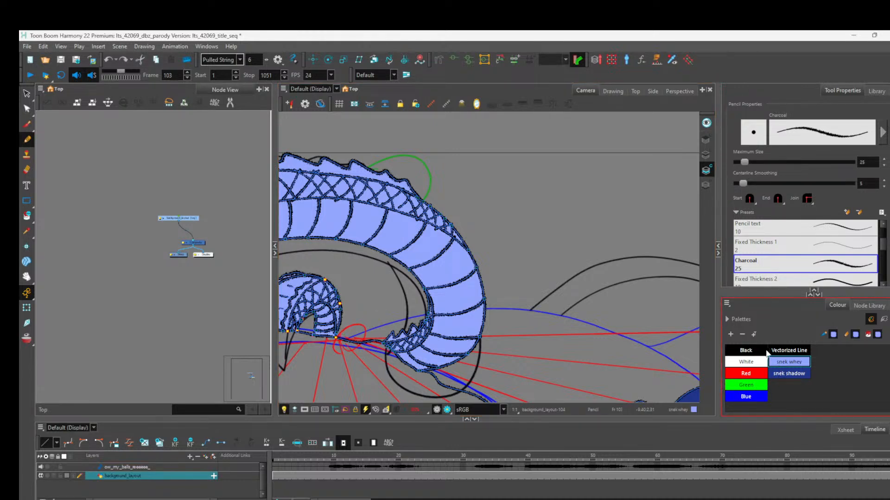
# Step: Try drawing bumpy Charcoal cloud outlines in Vectorized Line along the horizon sketch, beside both coils, on the colour art
pyautogui.click(780, 351)
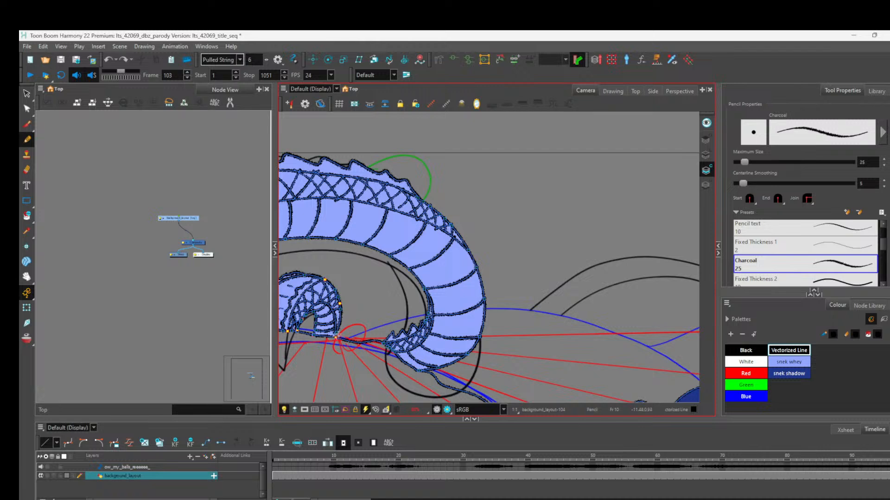
pyautogui.moveTo(338, 336); pyautogui.dragTo(428, 317)
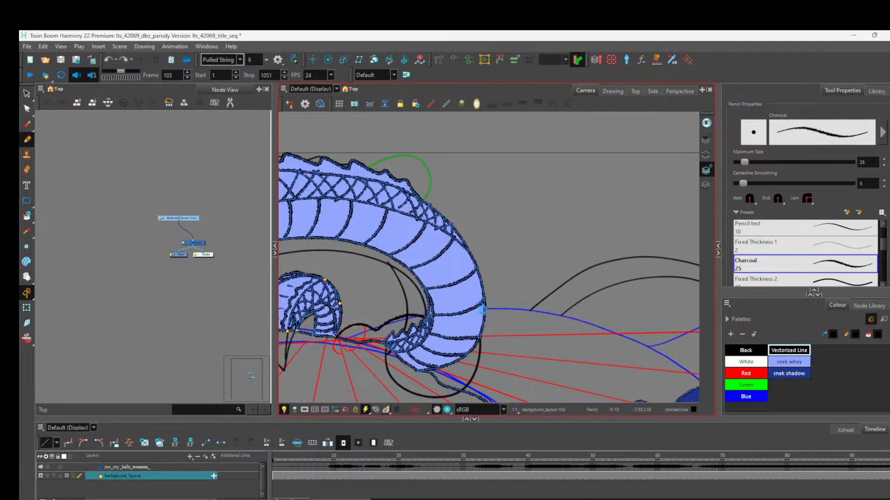
pyautogui.moveTo(483, 309)
pyautogui.mouseDown()
pyautogui.moveTo(647, 335)
pyautogui.moveTo(688, 374)
pyautogui.mouseUp()
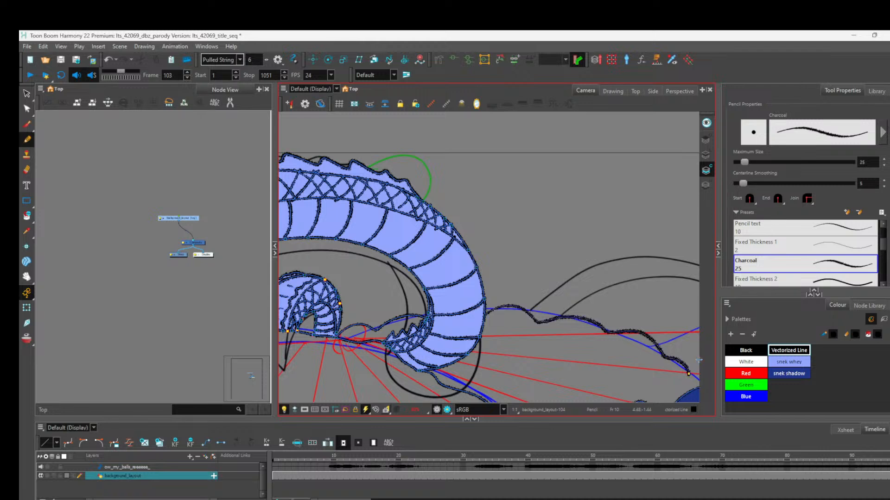
pyautogui.scroll(-1, 268, 310)
pyautogui.scroll(-4, 360, 324)
pyautogui.scroll(1, 519, 326)
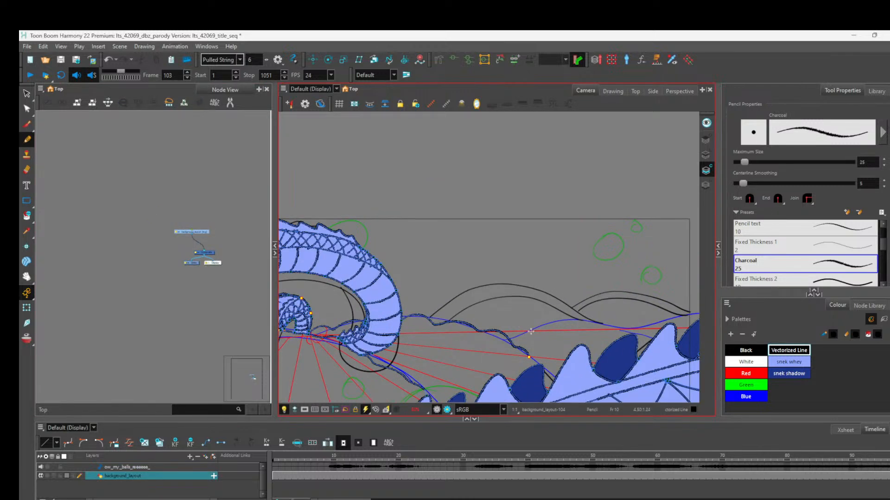
pyautogui.moveTo(507, 337)
pyautogui.mouseDown()
pyautogui.moveTo(577, 317)
pyautogui.moveTo(634, 330)
pyautogui.moveTo(658, 324)
pyautogui.mouseUp()
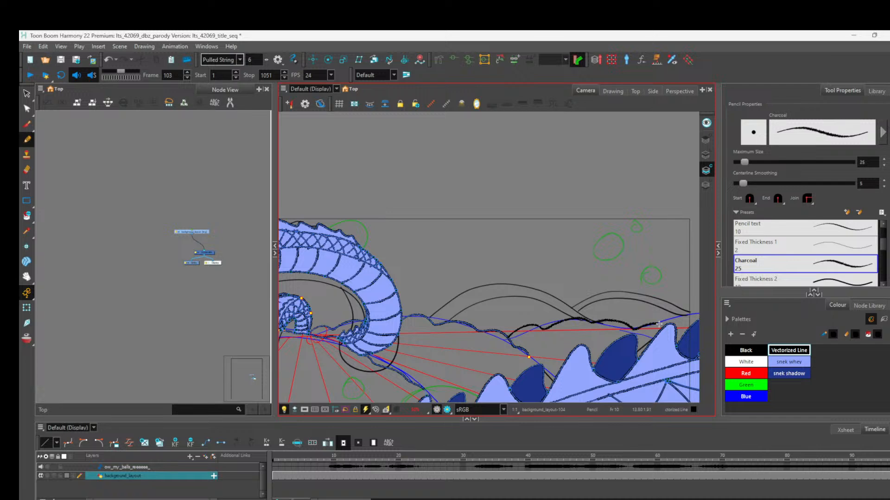
# Step: Try extending the rear cloud outline behind the large body's spikes and past the camera frame's right edge
pyautogui.scroll(-2, 634, 318)
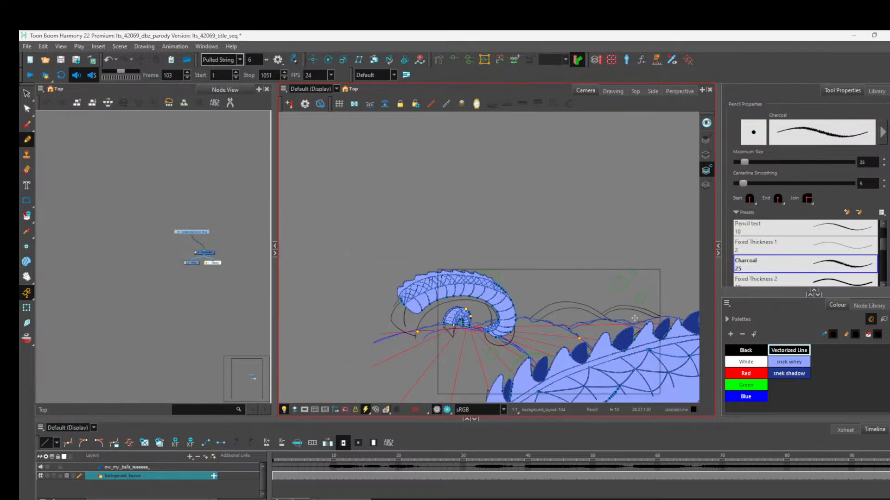
pyautogui.scroll(3, 635, 318)
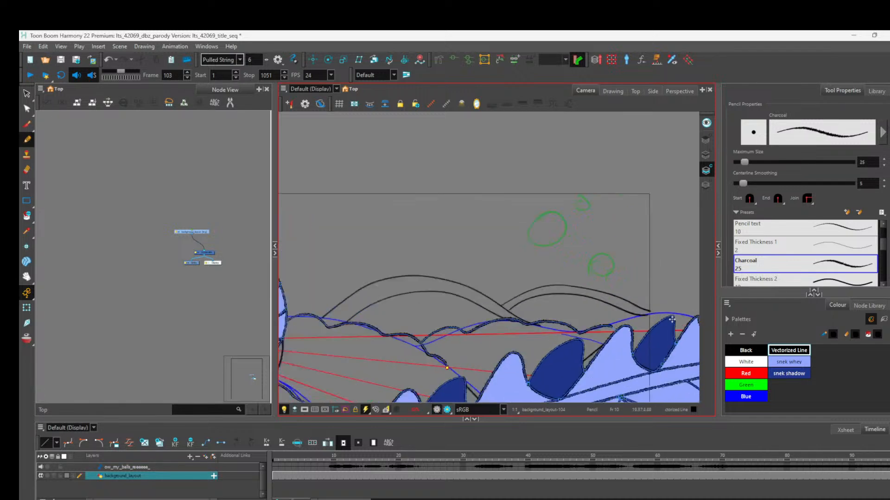
pyautogui.moveTo(609, 325)
pyautogui.mouseDown()
pyautogui.moveTo(632, 311)
pyautogui.moveTo(683, 308)
pyautogui.mouseUp()
pyautogui.hotkey('ctrl', 'z')
pyautogui.moveTo(667, 306); pyautogui.dragTo(607, 327)
pyautogui.scroll(-3, 607, 335)
pyautogui.scroll(6, 612, 333)
pyautogui.scroll(-1, 649, 338)
pyautogui.scroll(1, 676, 340)
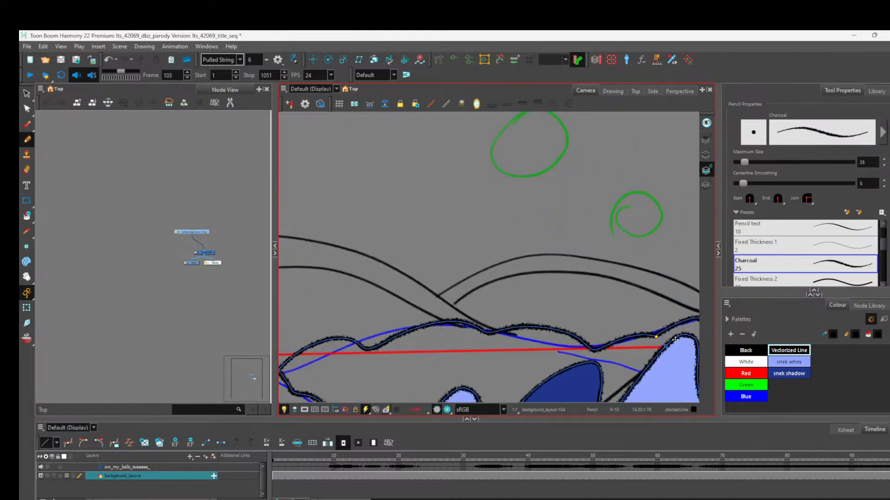
# Step: Try adjusting the rear cloud outline's end point with the Contour Editor, and undo the cloud lines drawn on the colour art
pyautogui.click(27, 108)
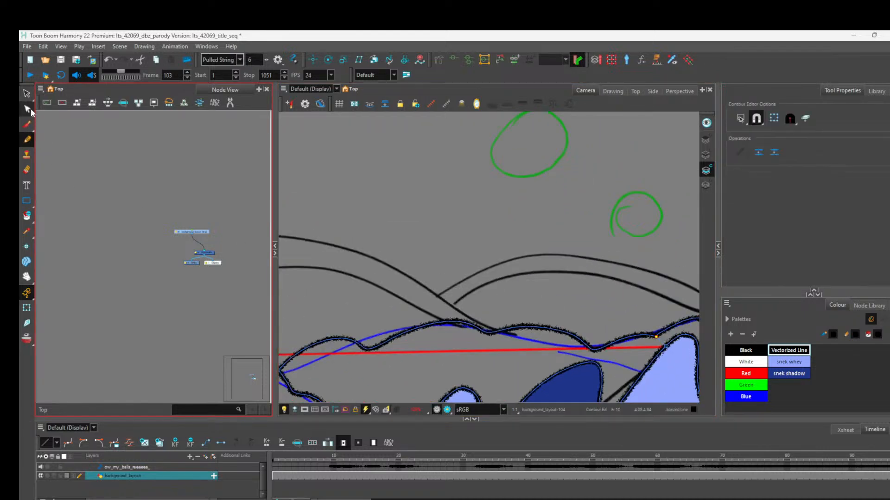
pyautogui.click(656, 338)
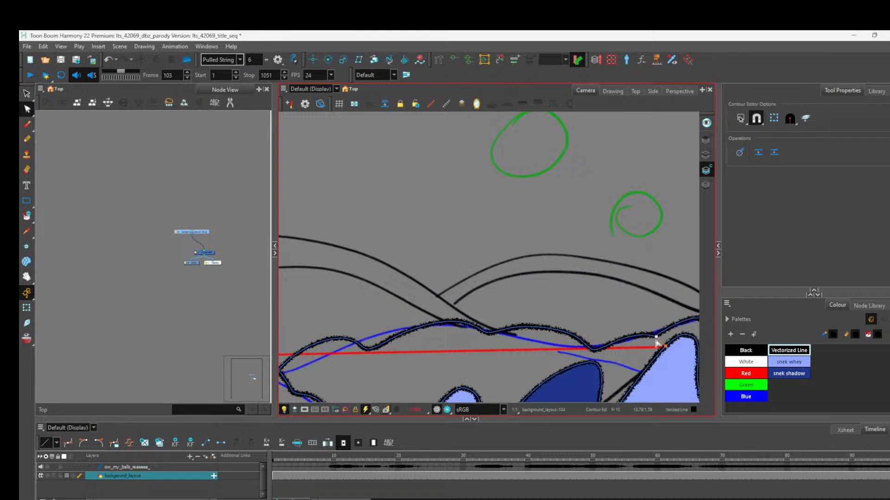
pyautogui.click(647, 349)
pyautogui.scroll(-6, 649, 350)
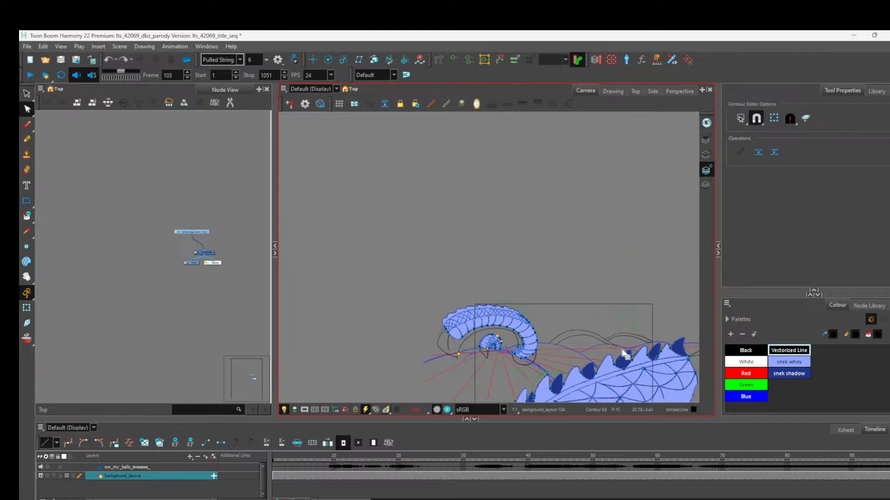
pyautogui.scroll(1, 593, 351)
pyautogui.scroll(2, 591, 351)
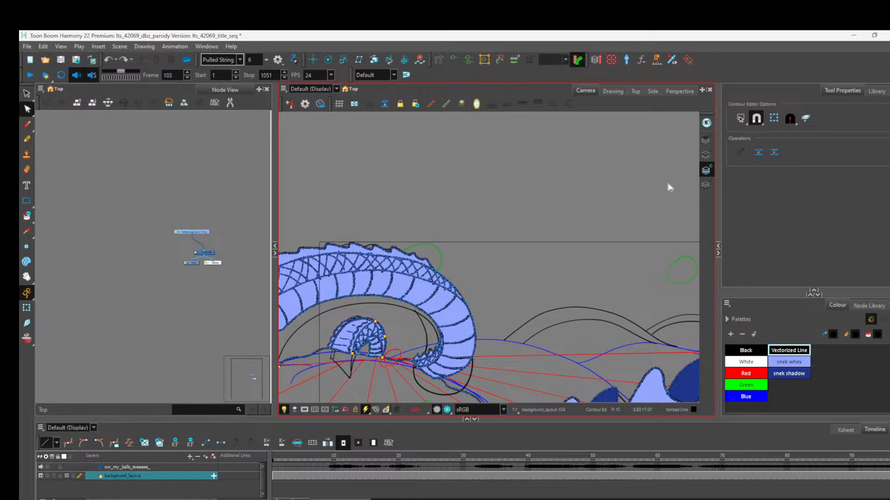
# Step: Switch to the line art and draw the front cloud outline with the Charcoal pencil from the small coil past the large coil
pyautogui.click(704, 156)
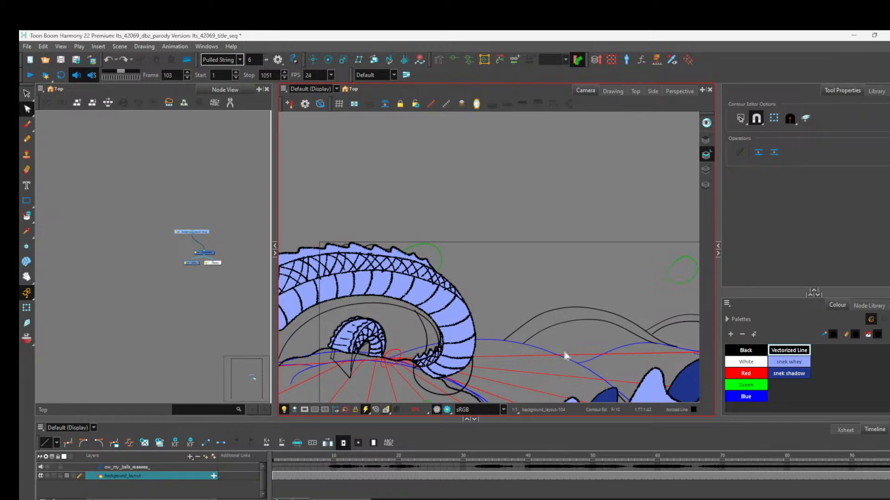
pyautogui.scroll(-2, 556, 352)
pyautogui.scroll(3, 556, 353)
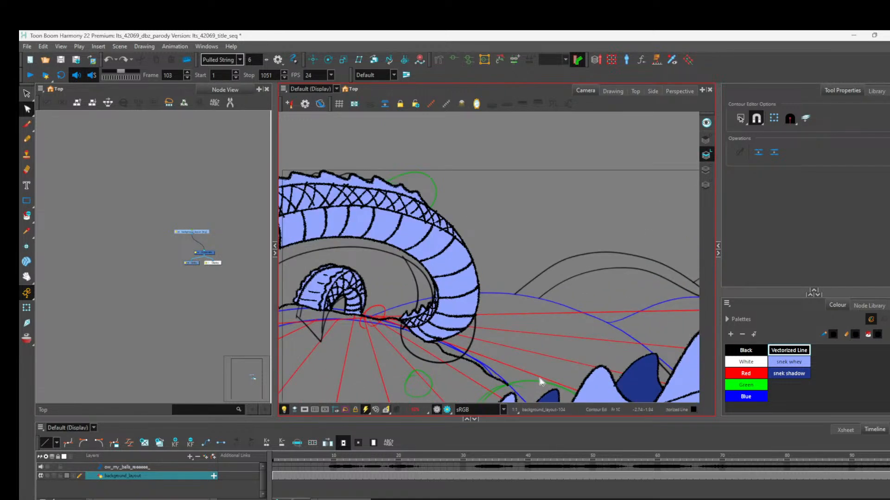
pyautogui.click(28, 140)
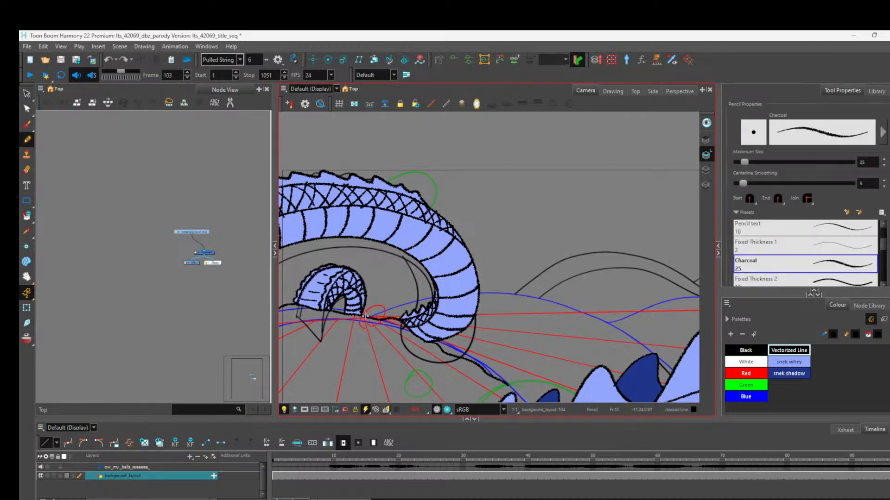
pyautogui.moveTo(365, 316)
pyautogui.mouseDown()
pyautogui.moveTo(435, 297)
pyautogui.moveTo(528, 305)
pyautogui.moveTo(542, 298)
pyautogui.moveTo(662, 345)
pyautogui.mouseUp()
pyautogui.scroll(-3, 602, 317)
pyautogui.scroll(3, 672, 315)
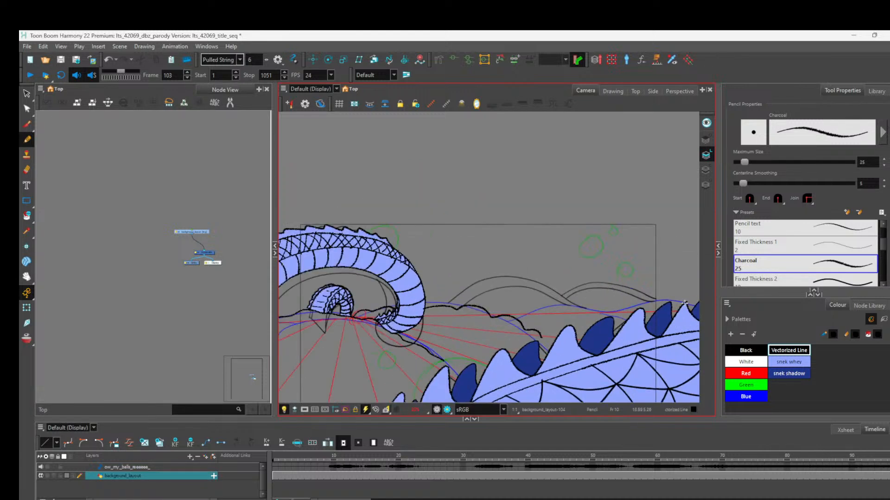
# Step: Draw the rear bumpy cloud outline from the front cloud to beyond the camera frame's right edge
pyautogui.scroll(-1, 500, 258)
pyautogui.scroll(-2, 497, 258)
pyautogui.scroll(2, 567, 310)
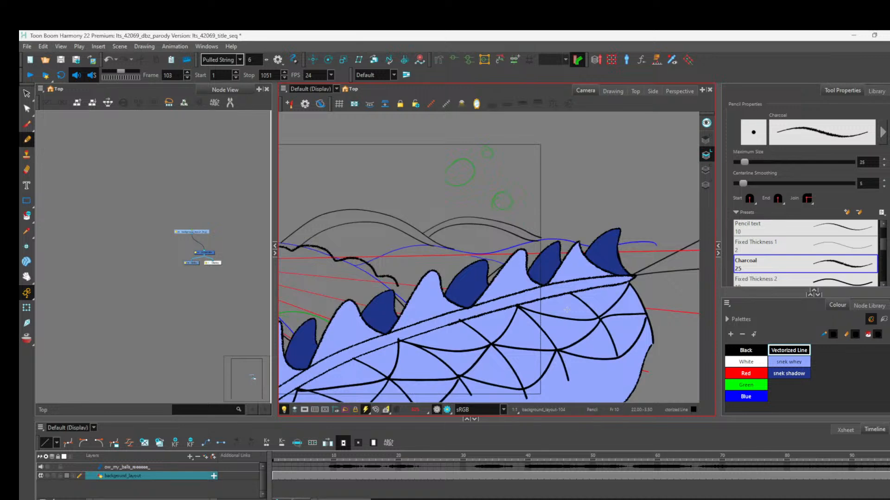
pyautogui.moveTo(333, 257)
pyautogui.mouseDown()
pyautogui.moveTo(353, 244)
pyautogui.moveTo(376, 253)
pyautogui.moveTo(466, 243)
pyautogui.moveTo(508, 253)
pyautogui.moveTo(485, 242)
pyautogui.moveTo(563, 233)
pyautogui.mouseUp()
pyautogui.scroll(-6, 509, 240)
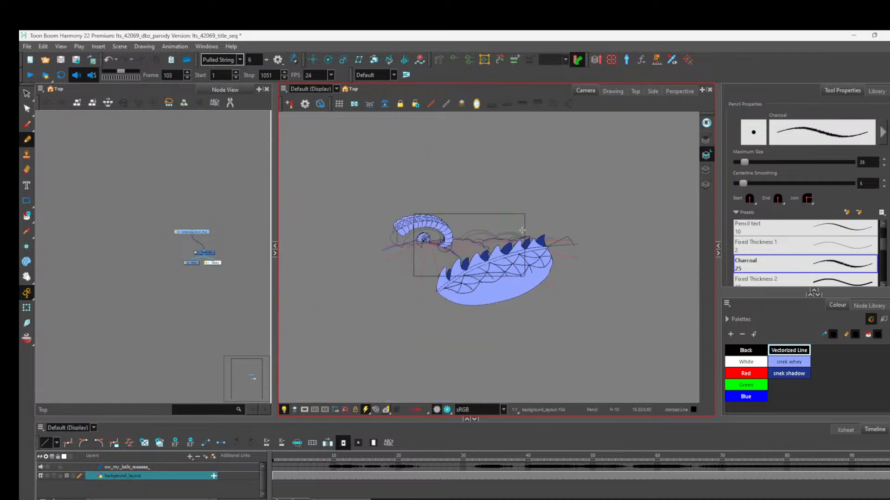
pyautogui.scroll(3, 506, 238)
pyautogui.scroll(3, 503, 238)
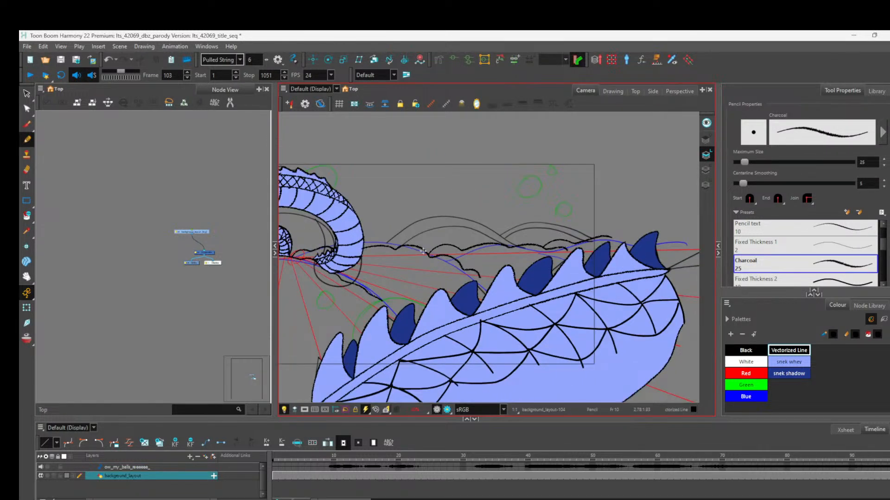
# Step: Enclose the cloud area with outlines running outside both sides of the camera frame down to the large snake body
pyautogui.scroll(-4, 411, 247)
pyautogui.scroll(2, 345, 288)
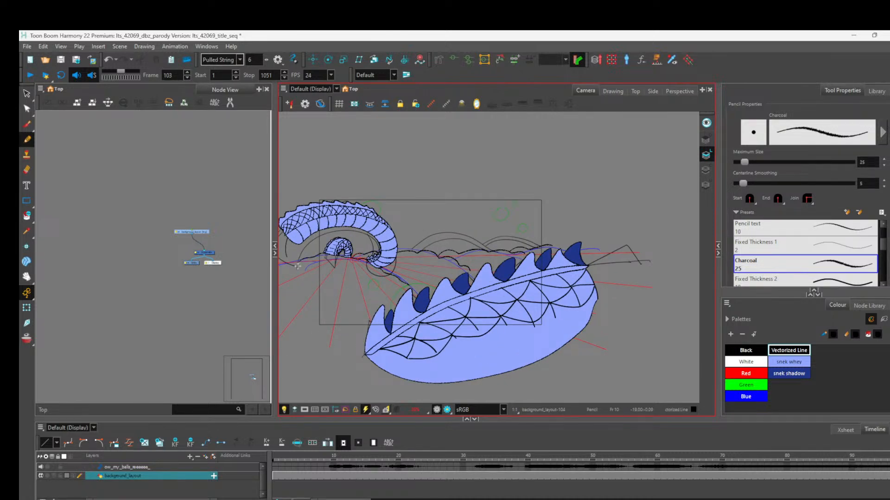
pyautogui.moveTo(297, 267)
pyautogui.mouseDown()
pyautogui.moveTo(304, 354)
pyautogui.moveTo(364, 355)
pyautogui.mouseUp()
pyautogui.moveTo(551, 245)
pyautogui.mouseDown()
pyautogui.moveTo(616, 235)
pyautogui.moveTo(619, 243)
pyautogui.moveTo(602, 343)
pyautogui.moveTo(565, 351)
pyautogui.mouseUp()
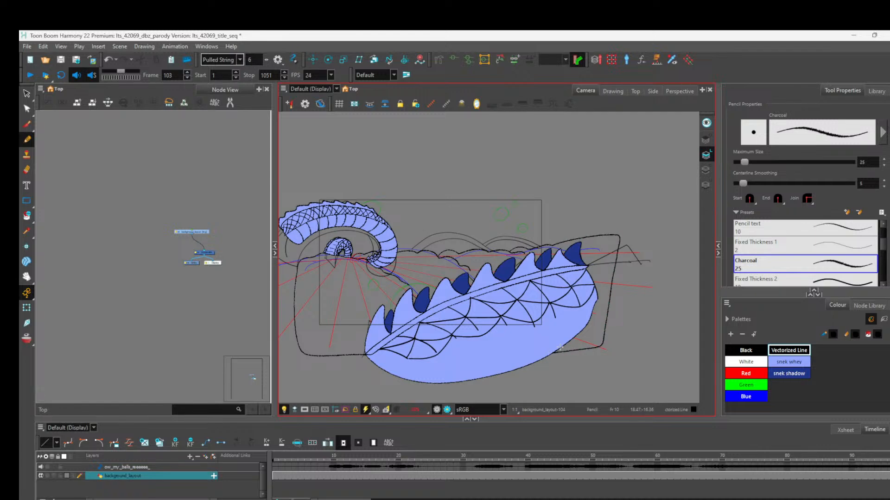
pyautogui.scroll(3, 496, 223)
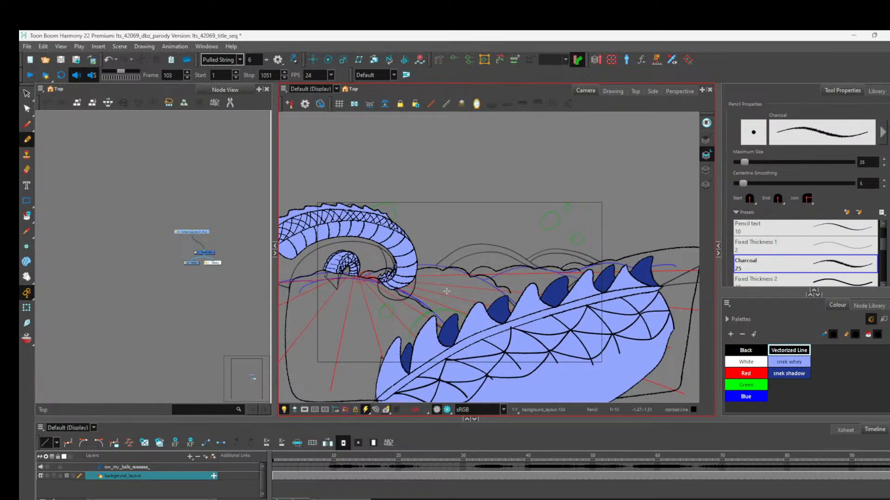
pyautogui.click(372, 105)
pyautogui.scroll(-4, 437, 284)
pyautogui.scroll(2, 397, 302)
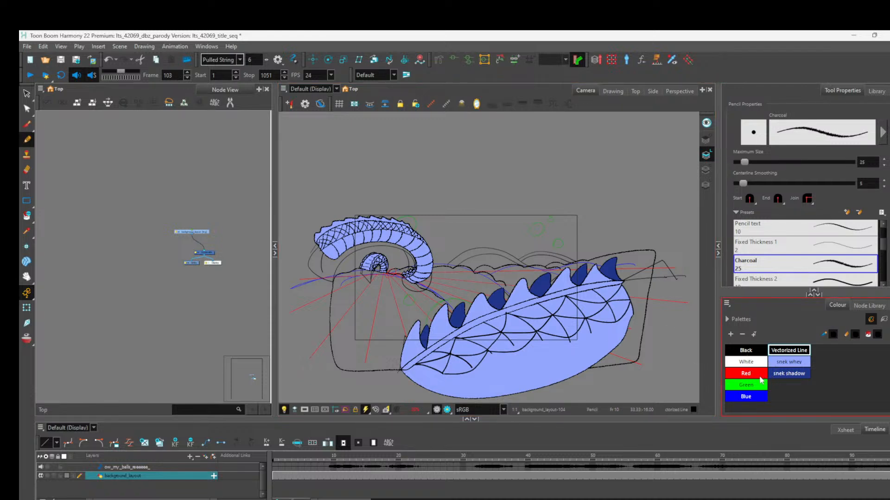
# Step: Add a new palette colour based on Red and name it cloud
pyautogui.click(754, 377)
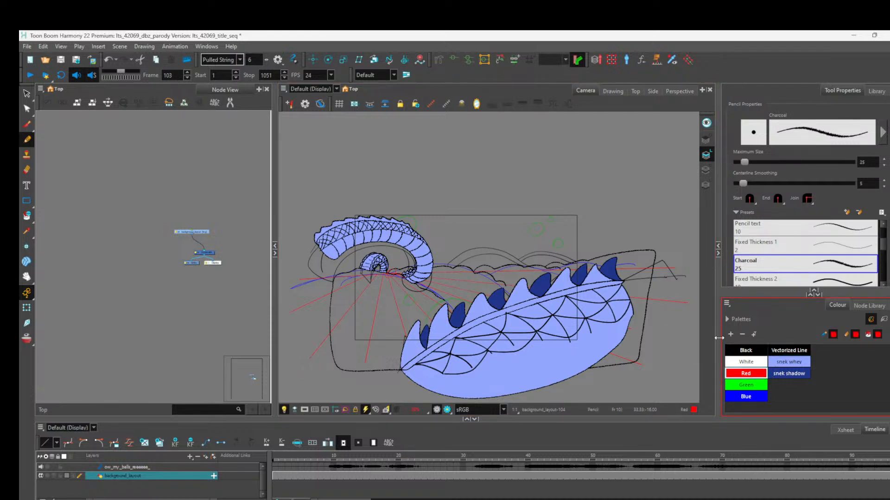
pyautogui.click(731, 334)
pyautogui.doubleClick(782, 385)
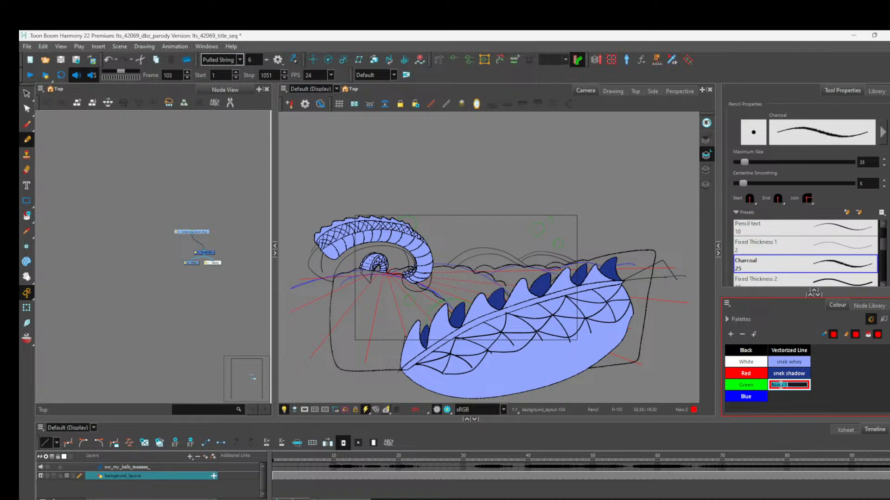
pyautogui.write('s')
pyautogui.press('Return')
# Step: Set the cloud colour to a sampled pale yellow with hue 56, saturation 44 and value 91
pyautogui.doubleClick(789, 385)
pyautogui.doubleClick(789, 385)
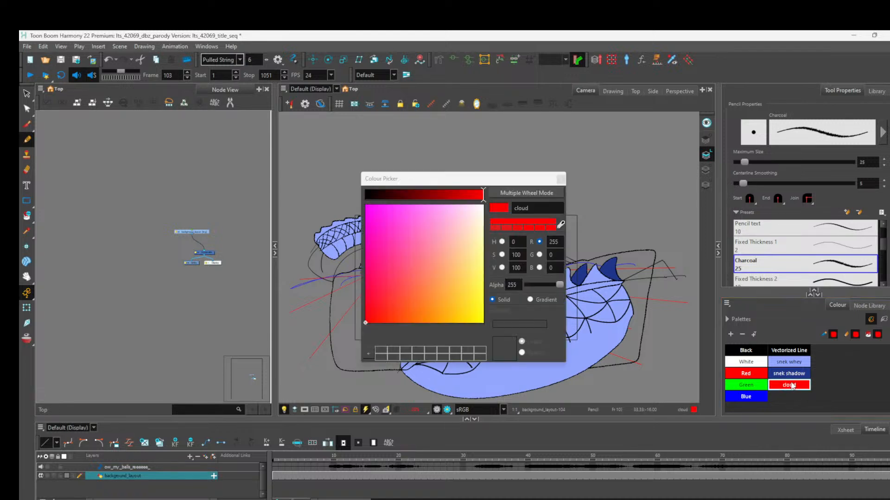
pyautogui.click(561, 226)
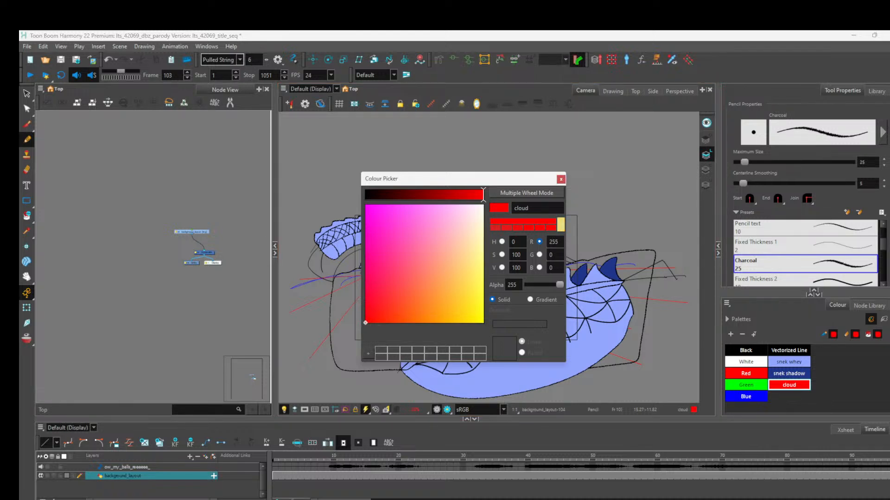
pyautogui.click(470, 263)
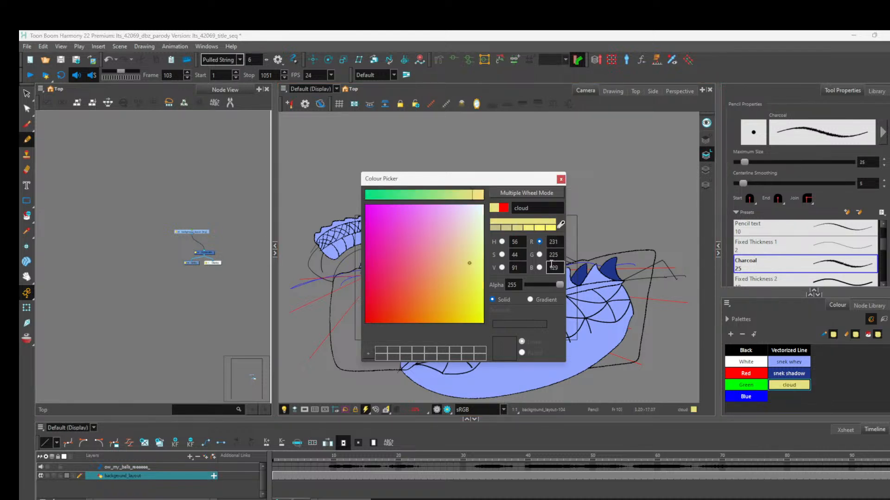
pyautogui.click(559, 180)
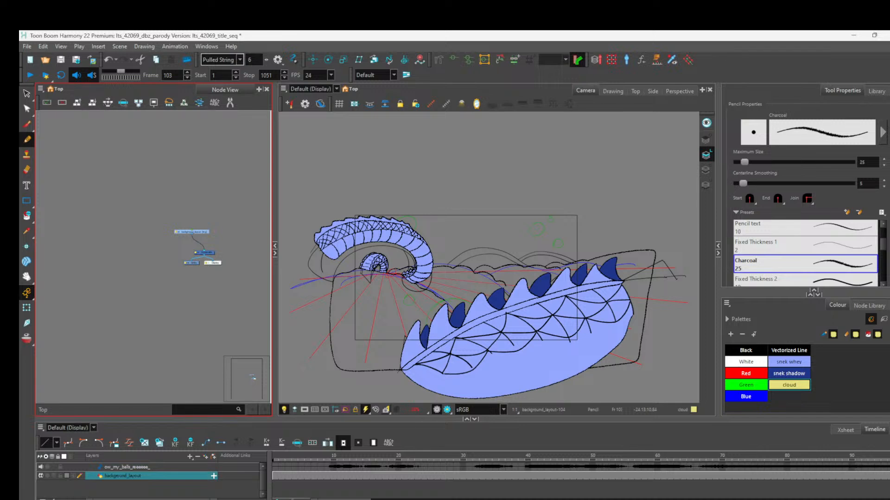
# Step: Activate the Paint tool in its plain Paint mode, with the cloud colour selected
pyautogui.click(29, 128)
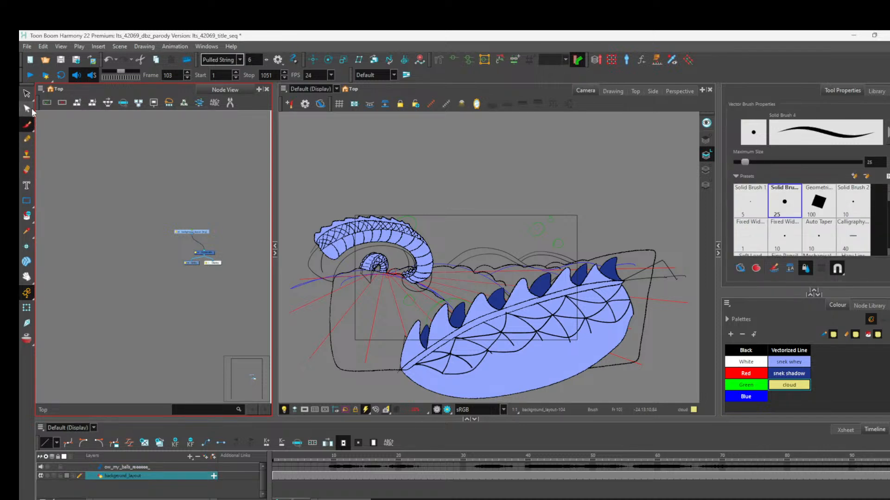
pyautogui.click(27, 109)
pyautogui.click(26, 185)
pyautogui.click(22, 171)
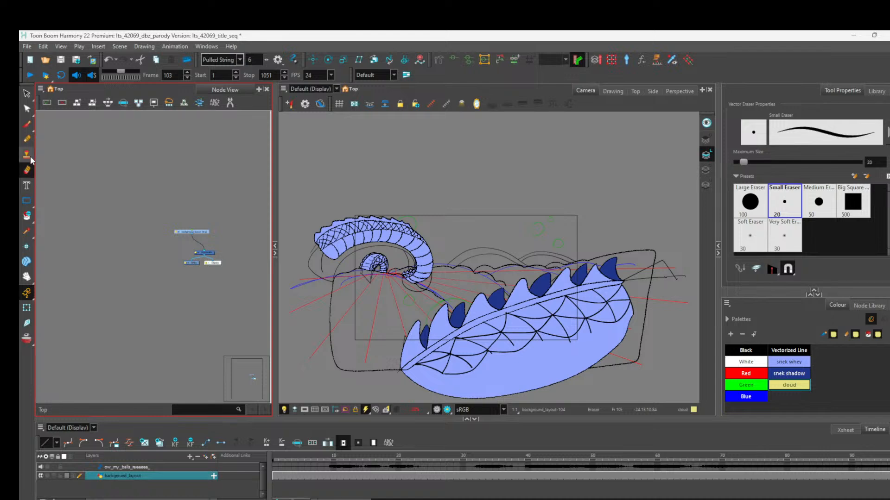
pyautogui.click(24, 215)
pyautogui.click(27, 217)
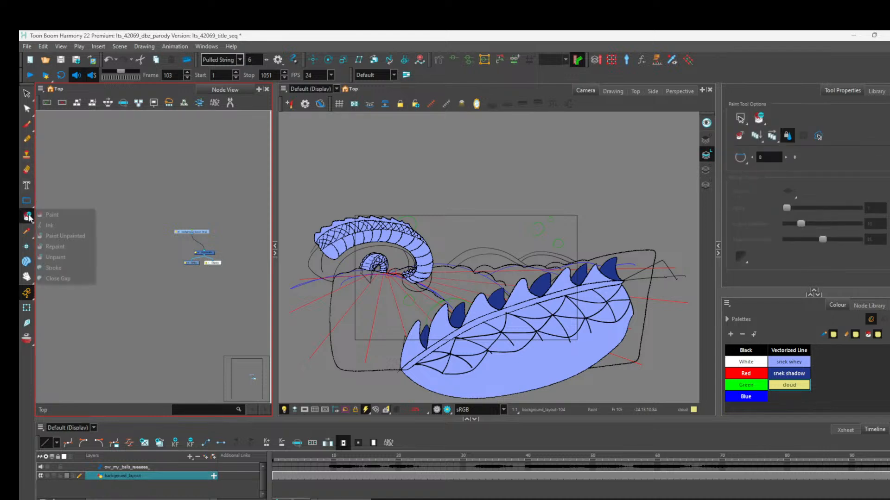
pyautogui.click(51, 216)
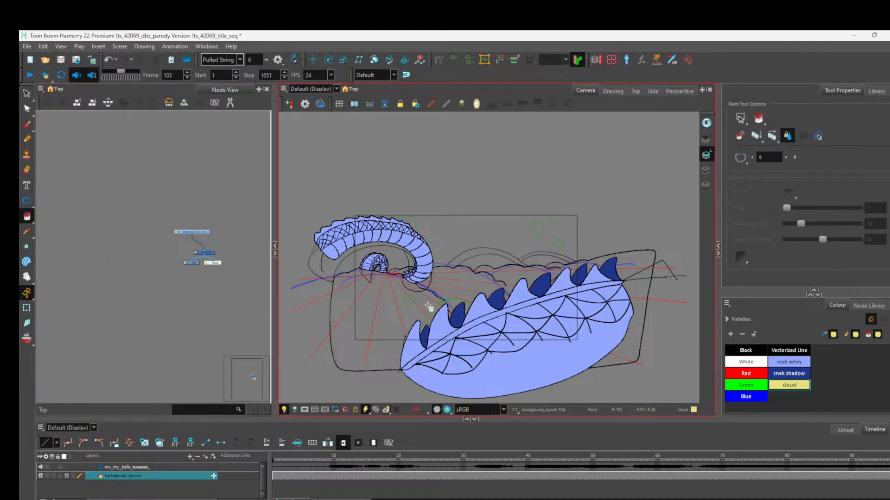
# Step: Try to fill the front and rear cloud areas with the cloud colour on the line art layer
pyautogui.click(390, 302)
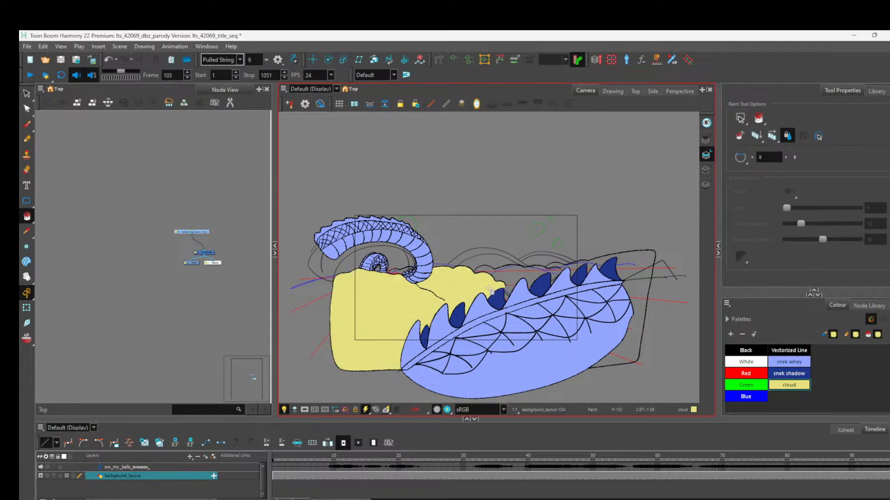
pyautogui.click(519, 278)
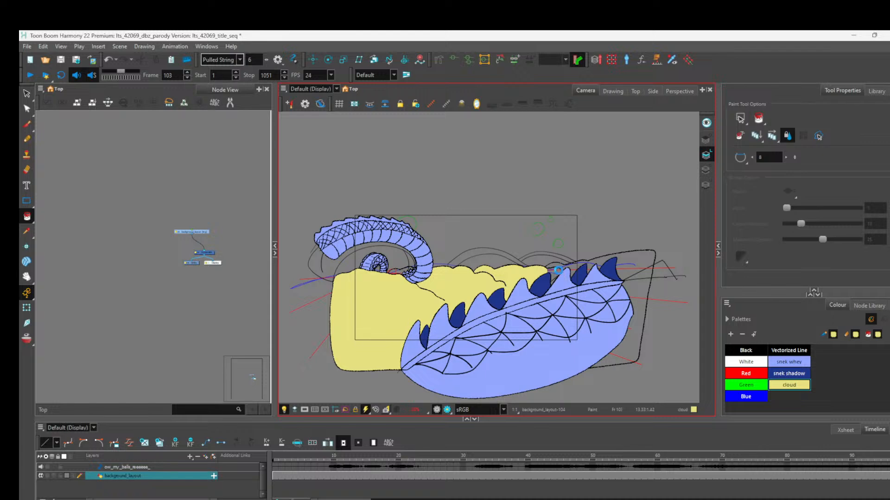
pyautogui.hotkey('ctrl', 'z')
pyautogui.hotkey('ctrl', 'z')
pyautogui.hotkey('ctrl', 'z')
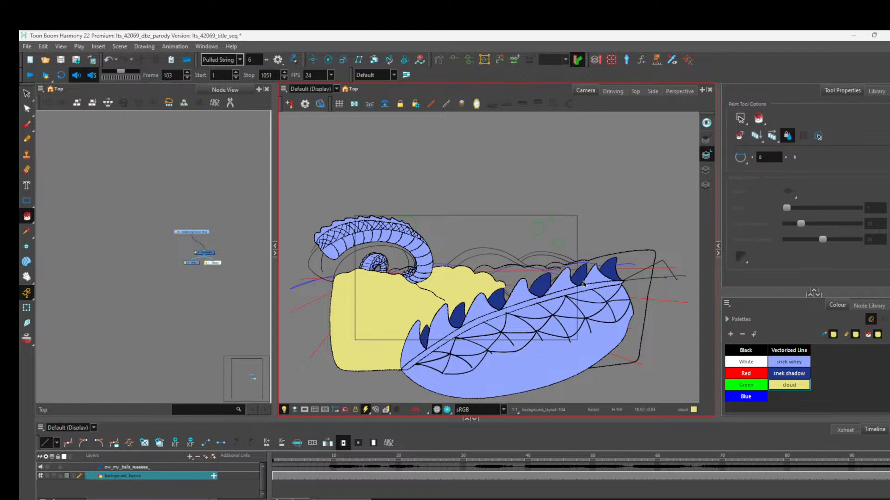
# Step: Save the scene and create colour art from the line art, working on the colour art layer
pyautogui.click(705, 170)
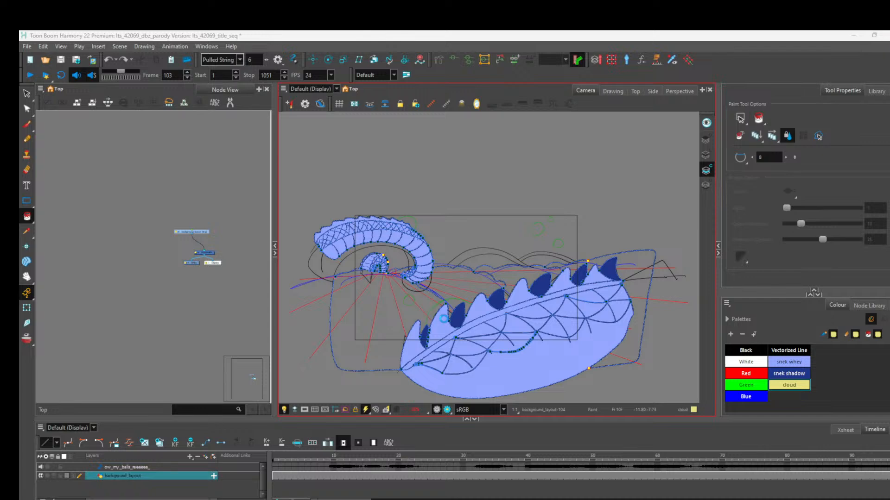
pyautogui.press('k')
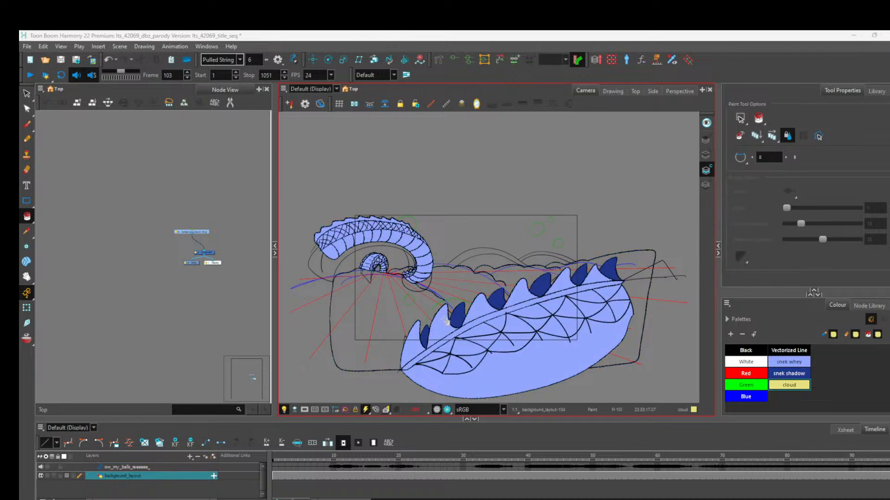
pyautogui.hotkey('ctrl', 's')
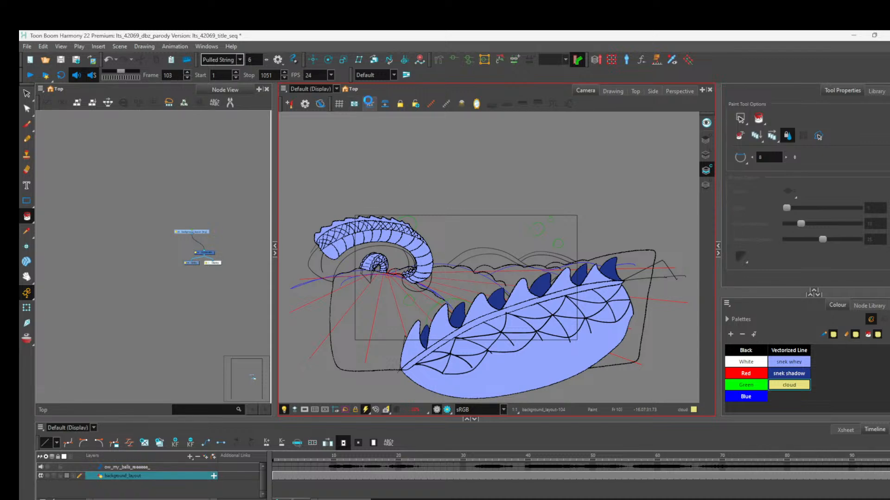
pyautogui.click(370, 104)
# Step: Fill the large front cloud and the rear cloud behind the snake's spikes with the cloud colour
pyautogui.moveTo(365, 289)
pyautogui.mouseDown()
pyautogui.moveTo(412, 304)
pyautogui.moveTo(461, 283)
pyautogui.moveTo(538, 278)
pyautogui.mouseUp()
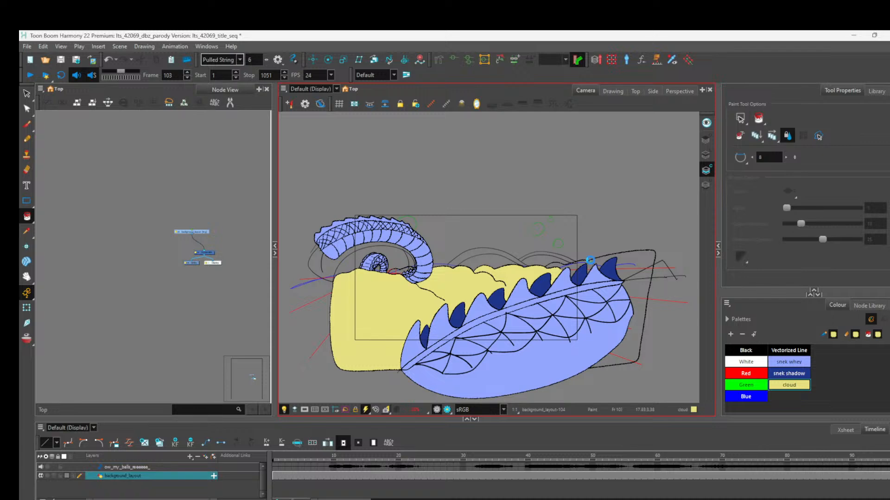
pyautogui.moveTo(627, 267); pyautogui.dragTo(632, 271)
pyautogui.moveTo(643, 264); pyautogui.dragTo(631, 281)
pyautogui.moveTo(630, 347); pyautogui.dragTo(635, 325)
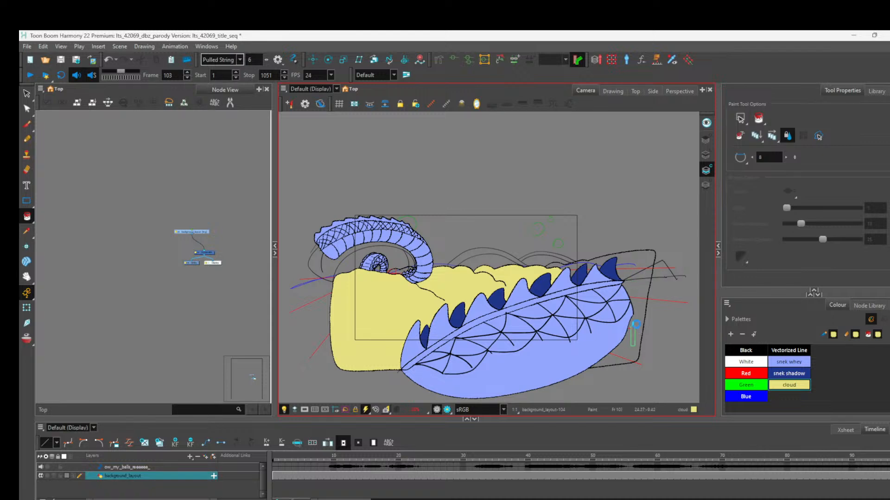
# Step: Fill the remaining cloud gaps between the rear spikes and the area beyond the camera frame's right edge with the cloud colour
pyautogui.scroll(1, 568, 290)
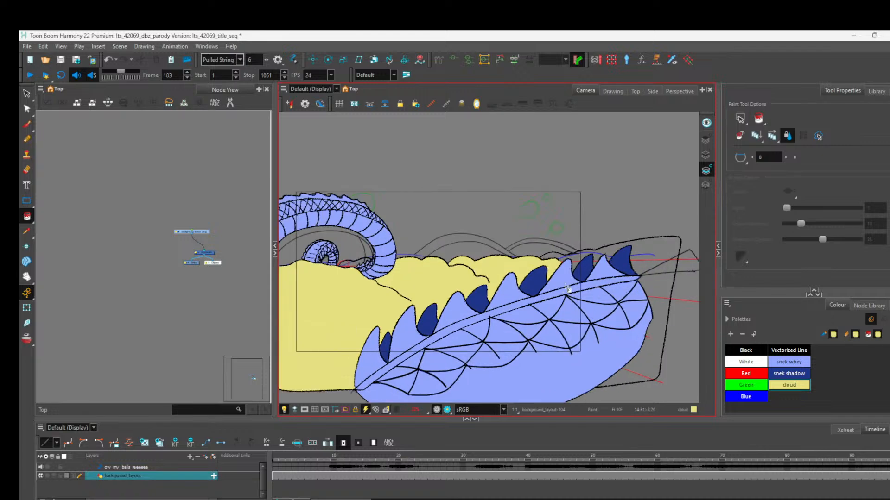
pyautogui.scroll(2, 568, 290)
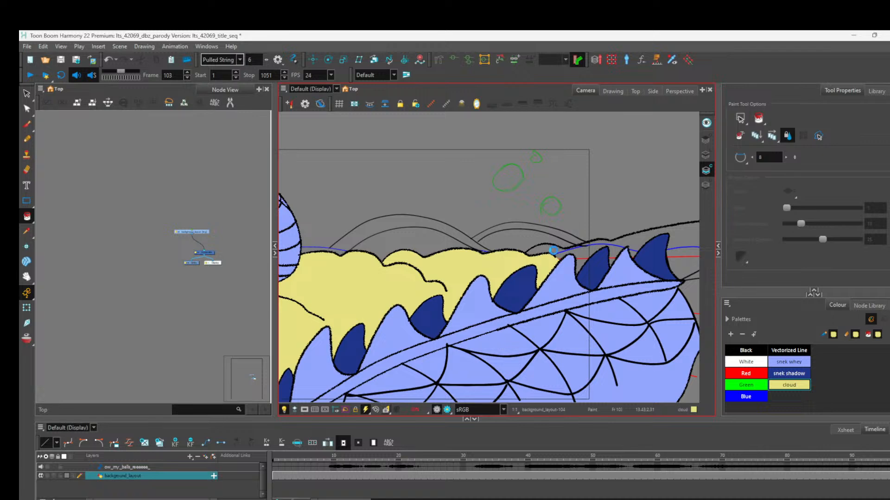
pyautogui.click(555, 250)
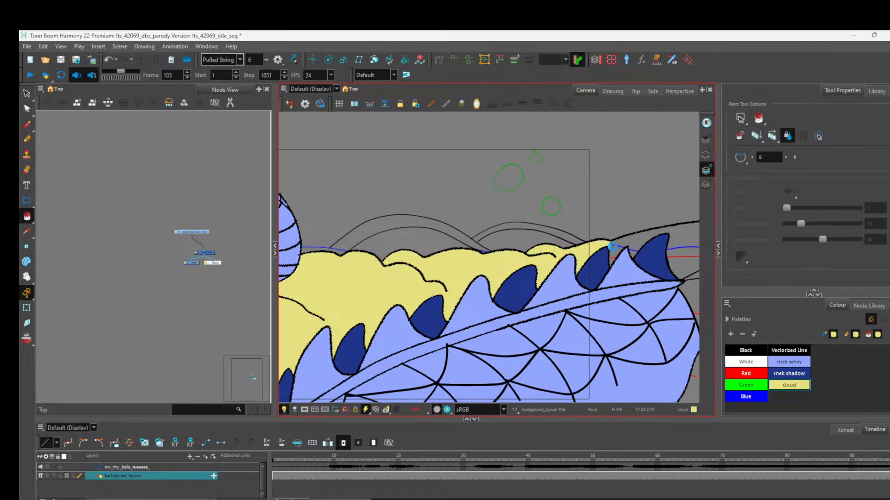
pyautogui.scroll(-1, 589, 252)
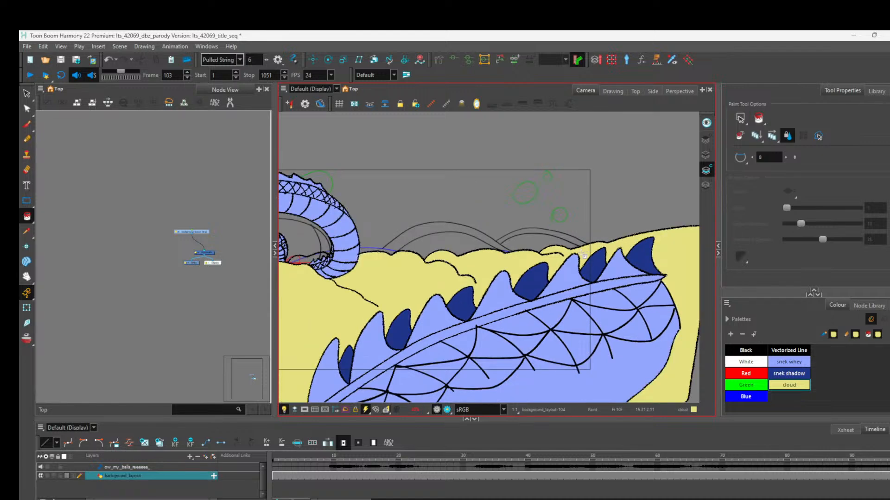
pyautogui.scroll(-3, 578, 258)
pyautogui.scroll(2, 574, 265)
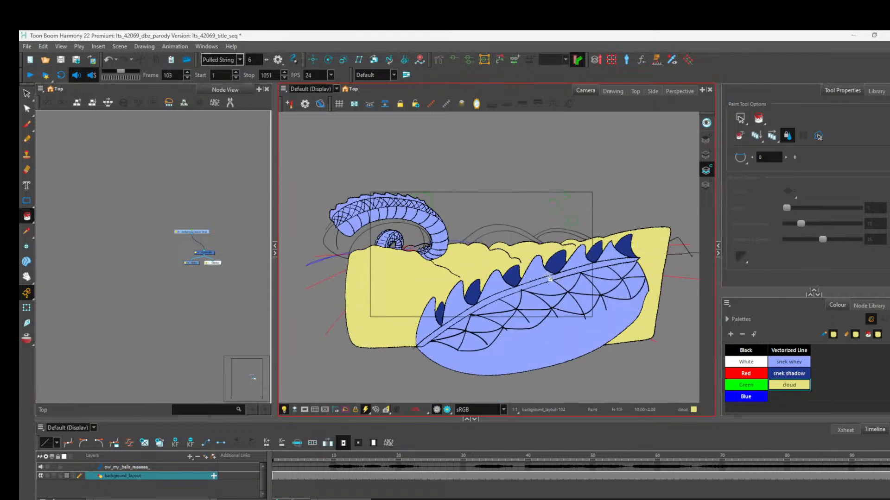
pyautogui.scroll(1, 478, 278)
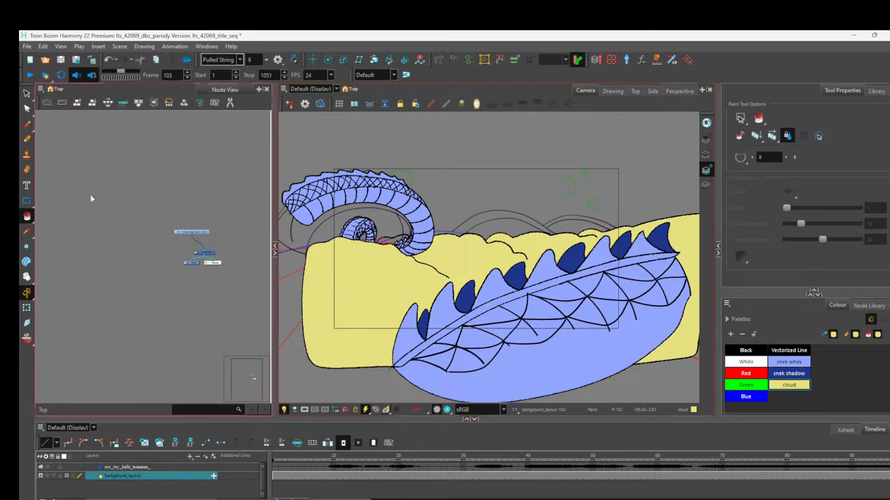
pyautogui.click(28, 123)
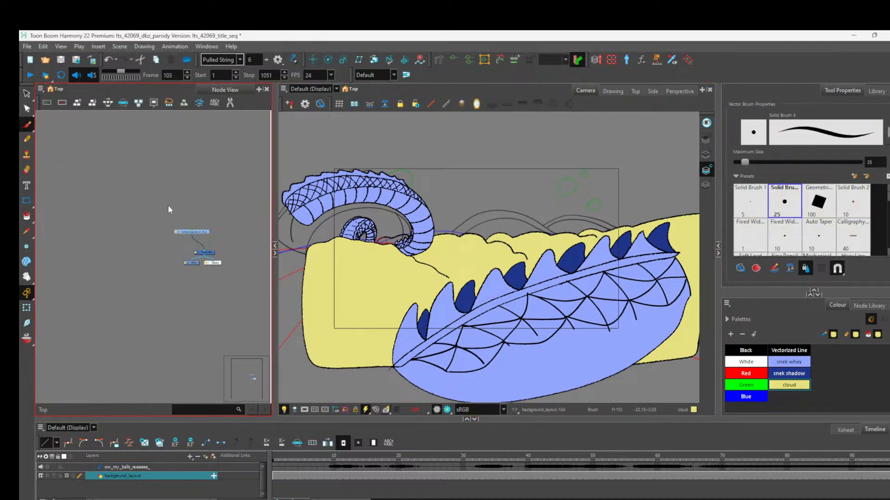
pyautogui.click(28, 95)
pyautogui.click(28, 125)
pyautogui.click(27, 95)
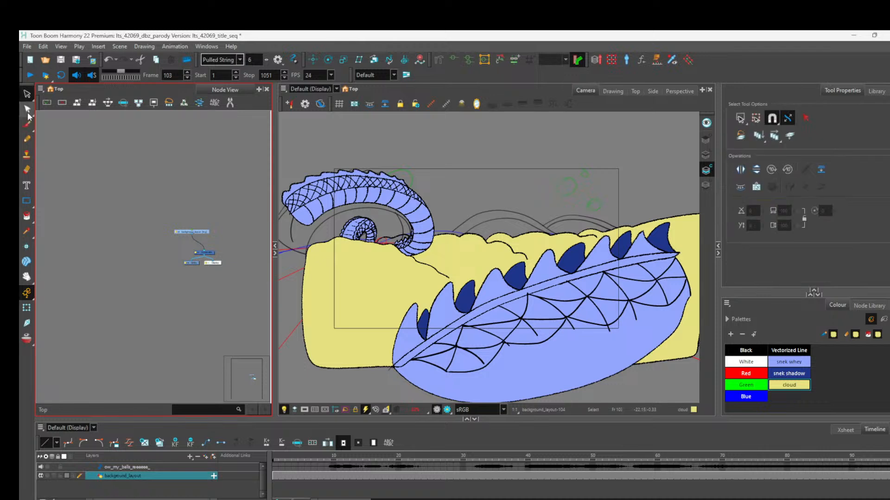
pyautogui.click(27, 124)
pyautogui.click(27, 139)
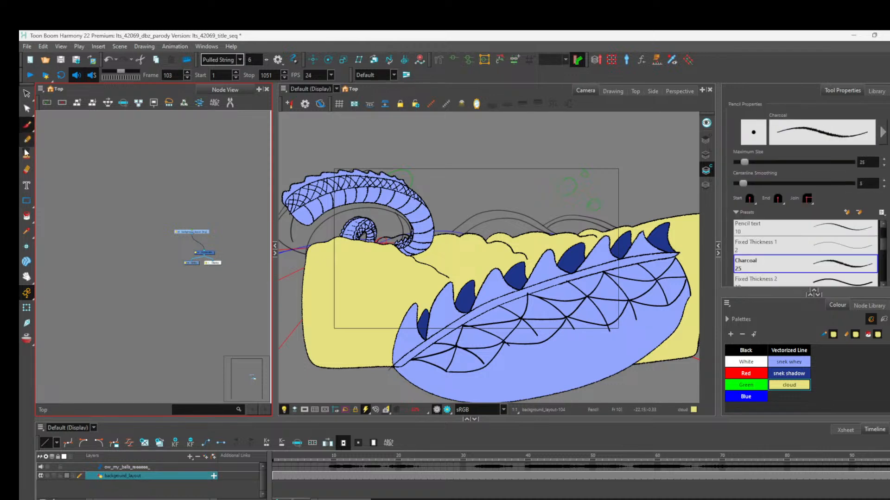
pyautogui.click(27, 155)
pyautogui.click(26, 172)
pyautogui.click(26, 186)
pyautogui.click(27, 171)
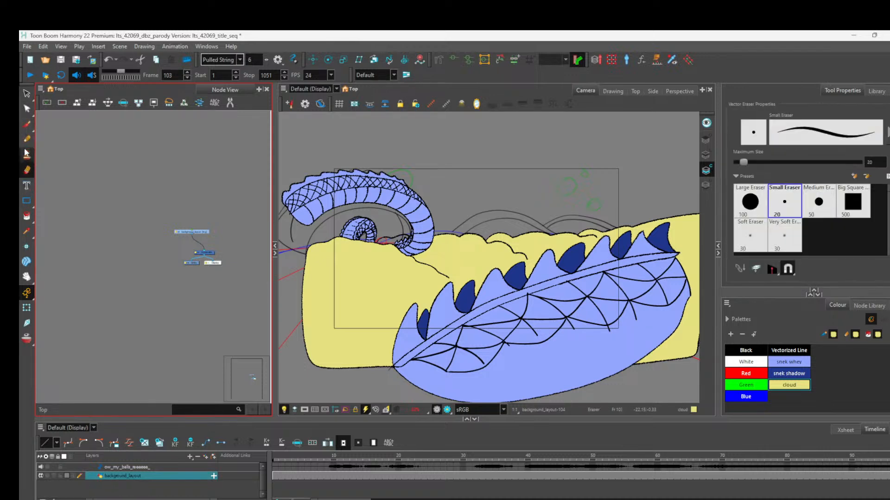
pyautogui.click(27, 155)
pyautogui.click(27, 124)
pyautogui.click(27, 138)
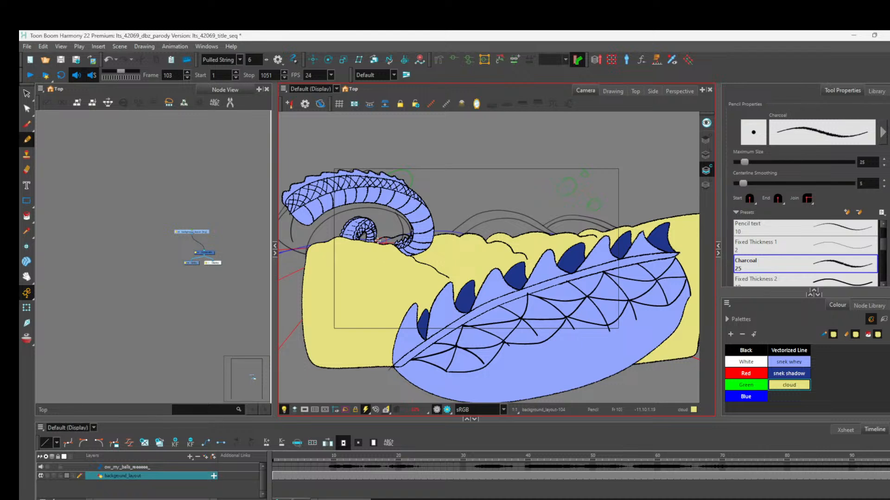
# Step: Fill the small distant clouds between the small coil and the large coil with the cloud colour
pyautogui.click(30, 213)
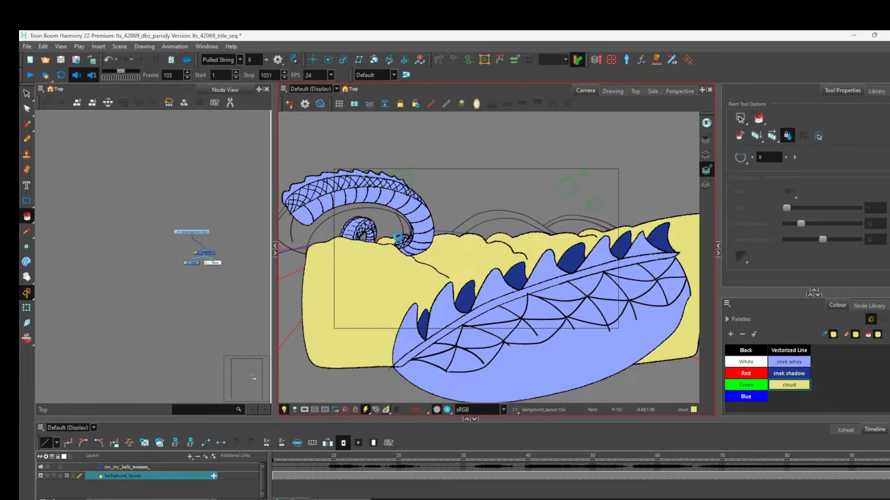
pyautogui.scroll(1, 398, 237)
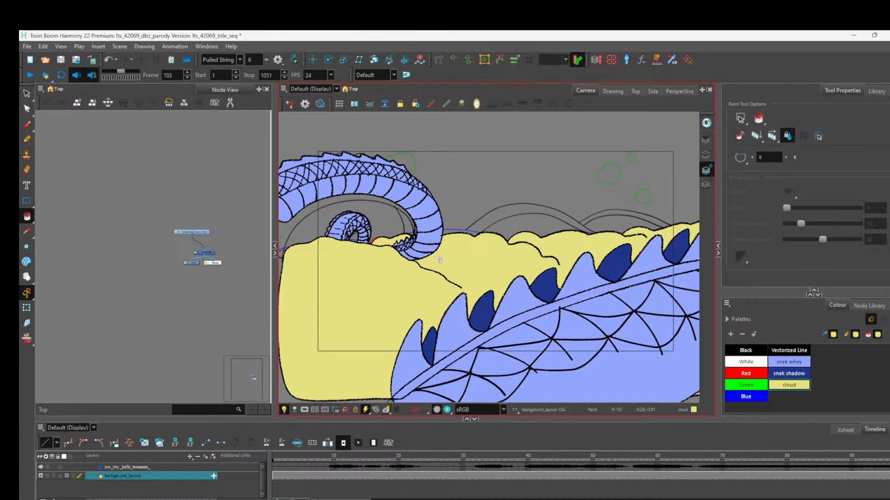
pyautogui.scroll(-1, 439, 258)
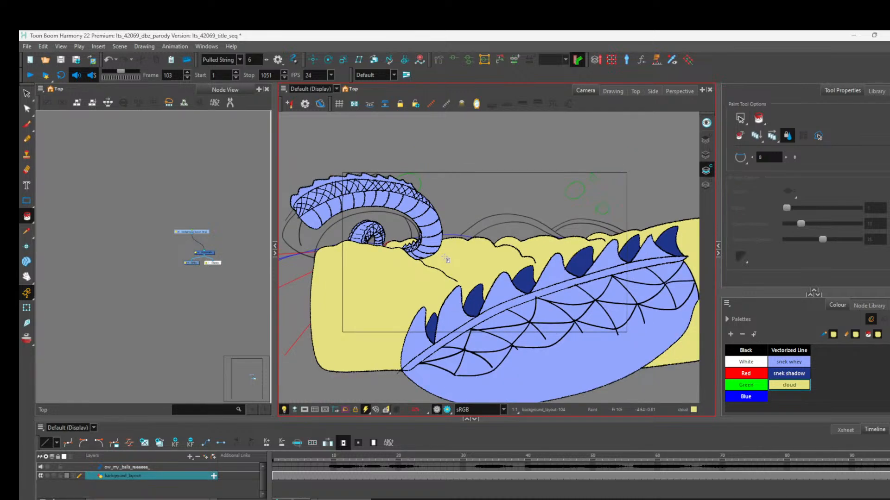